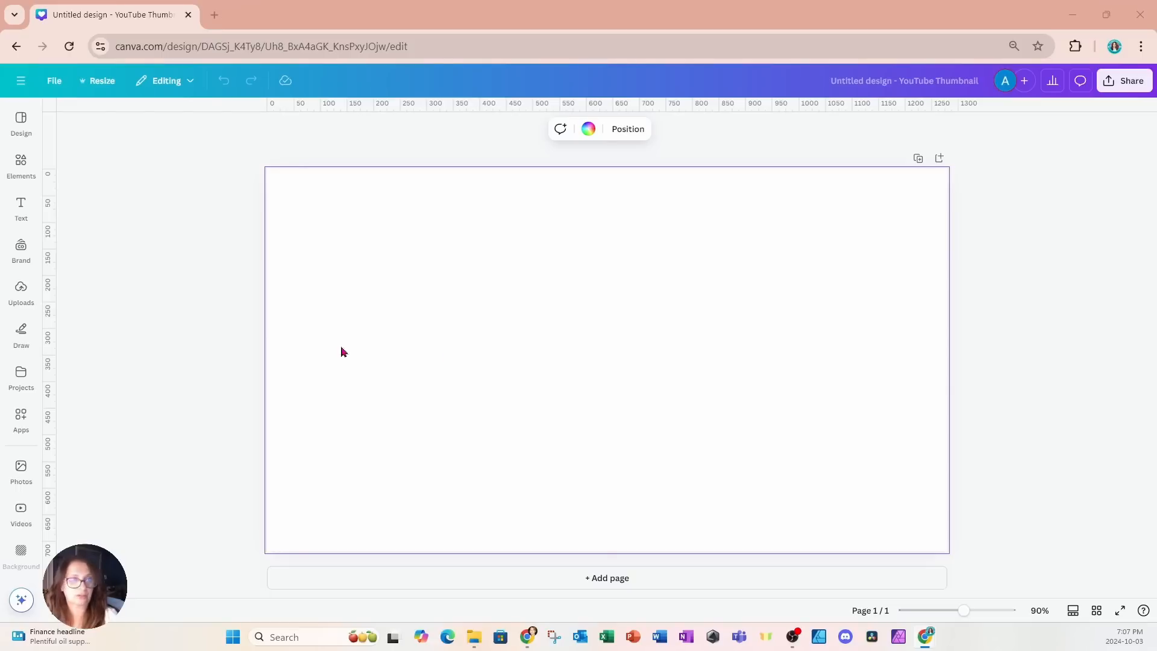
- Search the Canva apps for "typecraft" and open the TypeCraft app
left_click(21, 417)
left_click(88, 118)
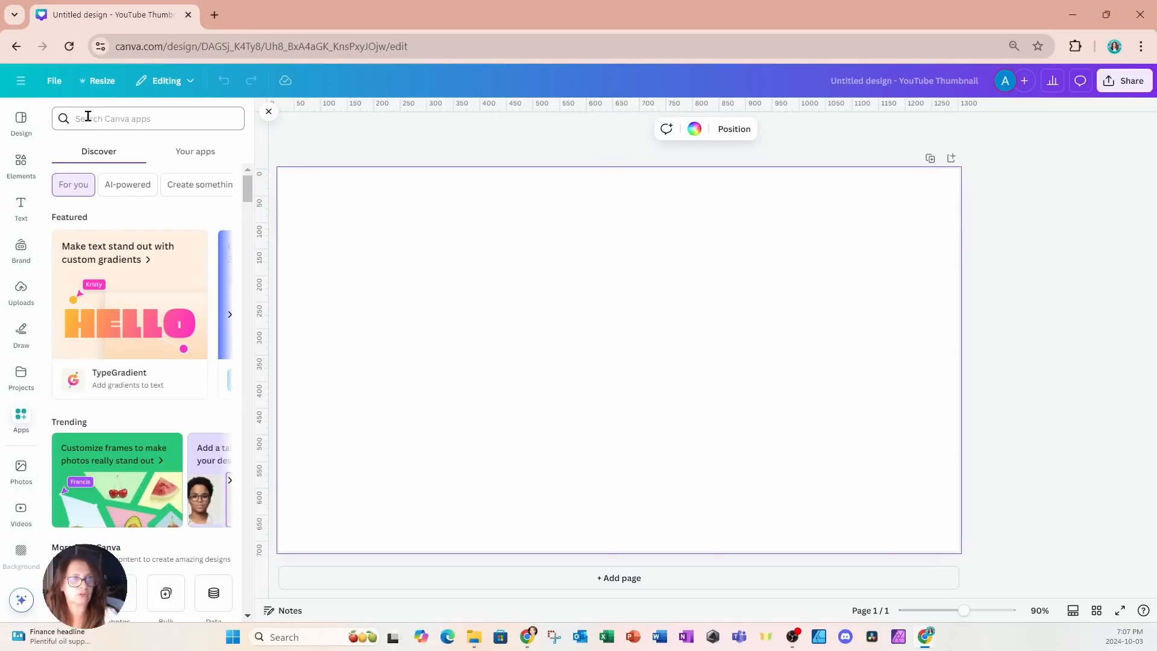
type("typecraf")
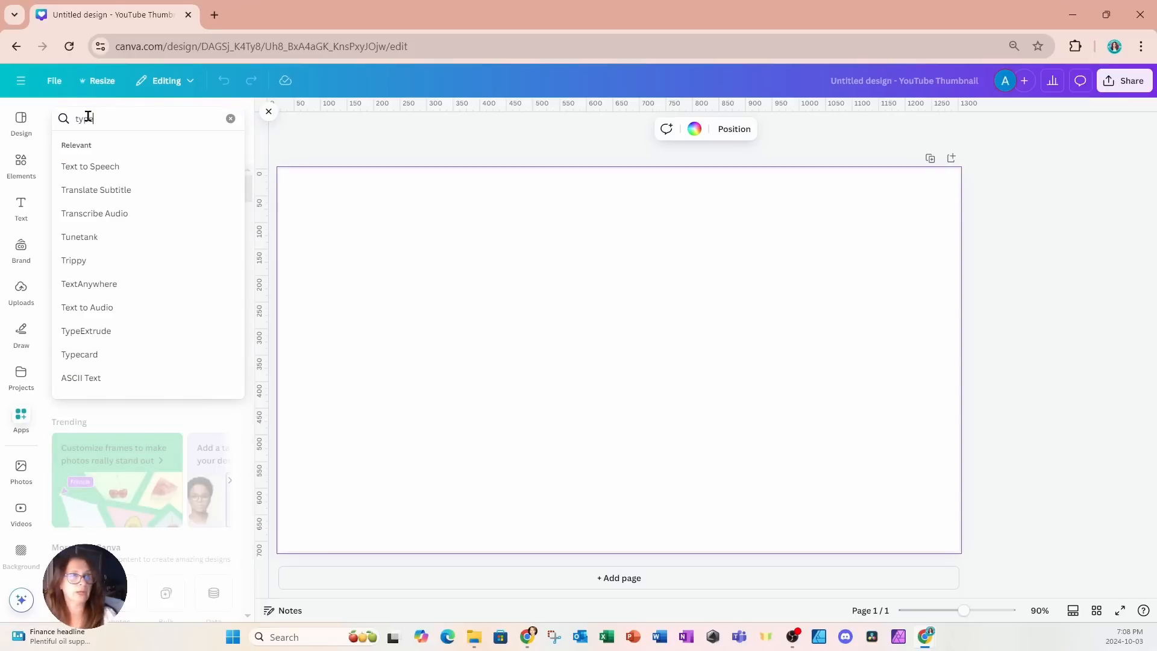
type("t")
key("Return")
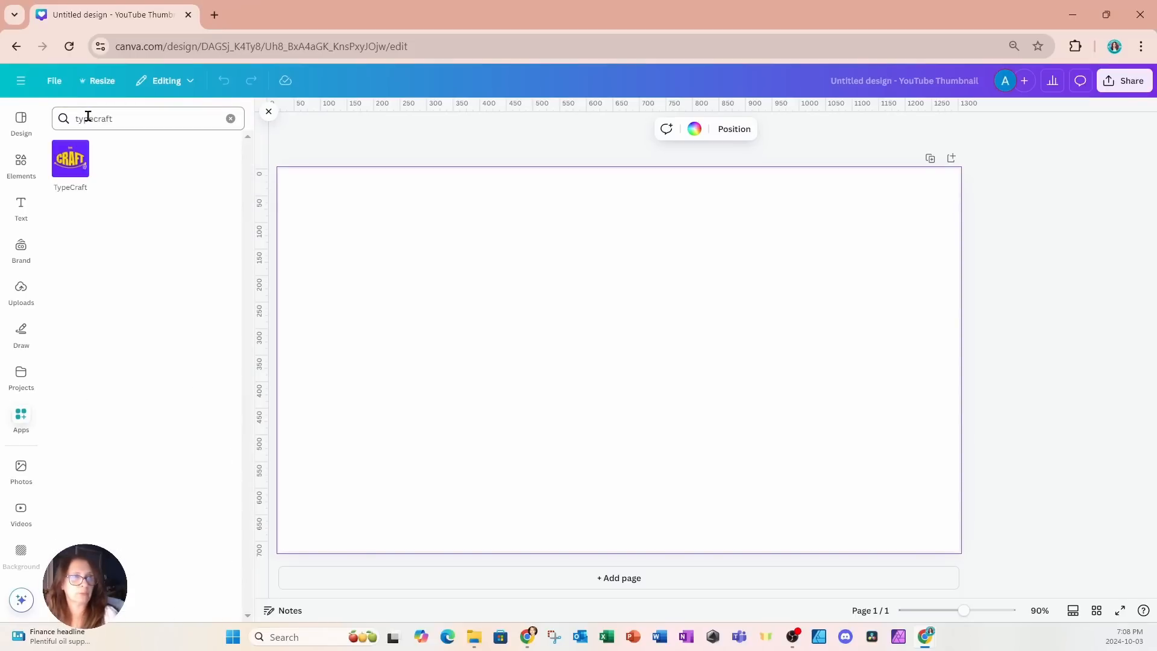
left_click(70, 170)
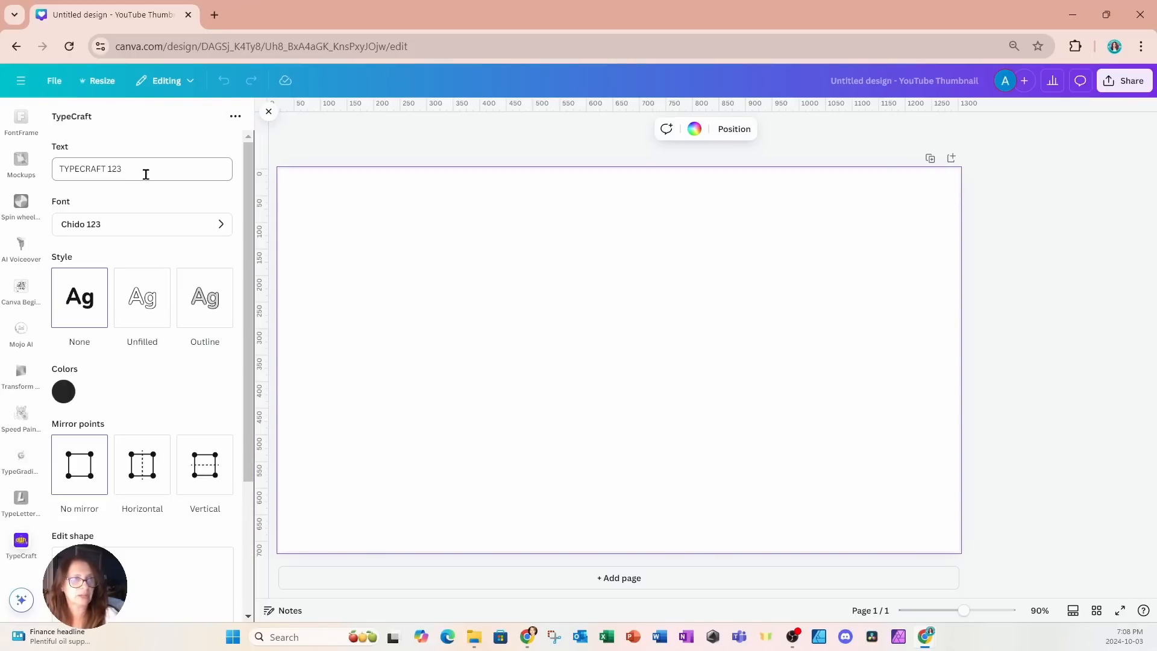
- Replace the TypeCraft sample text with BARRISTA and set its color to pure black
left_click_drag(144, 173, 42, 176)
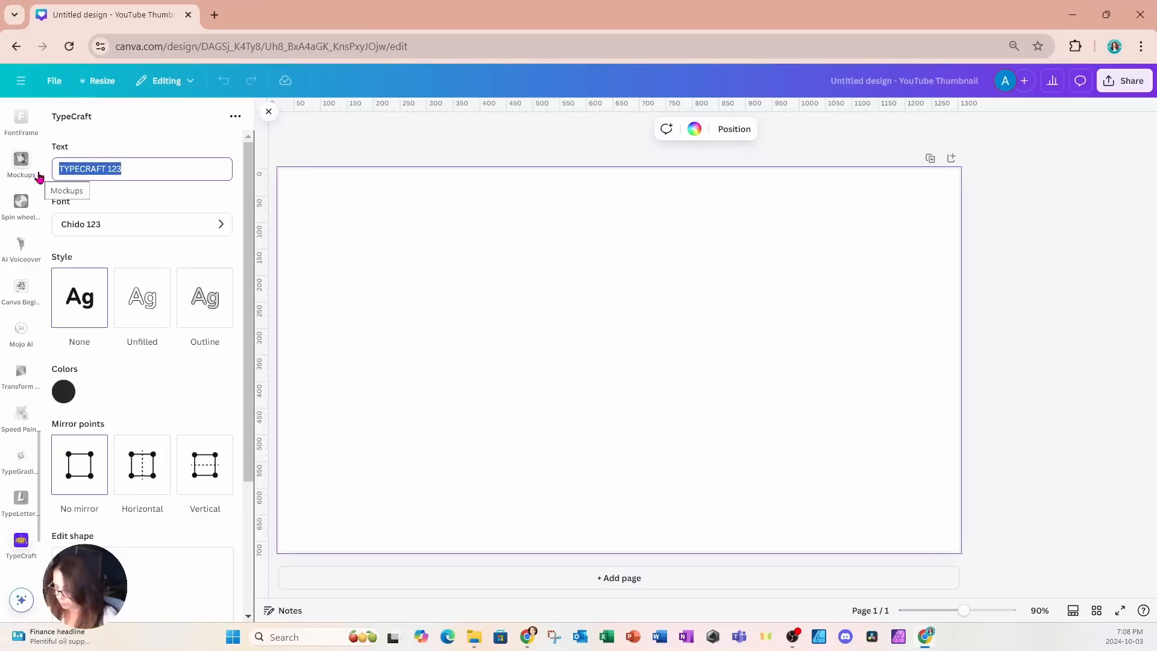
type("BARRISTA")
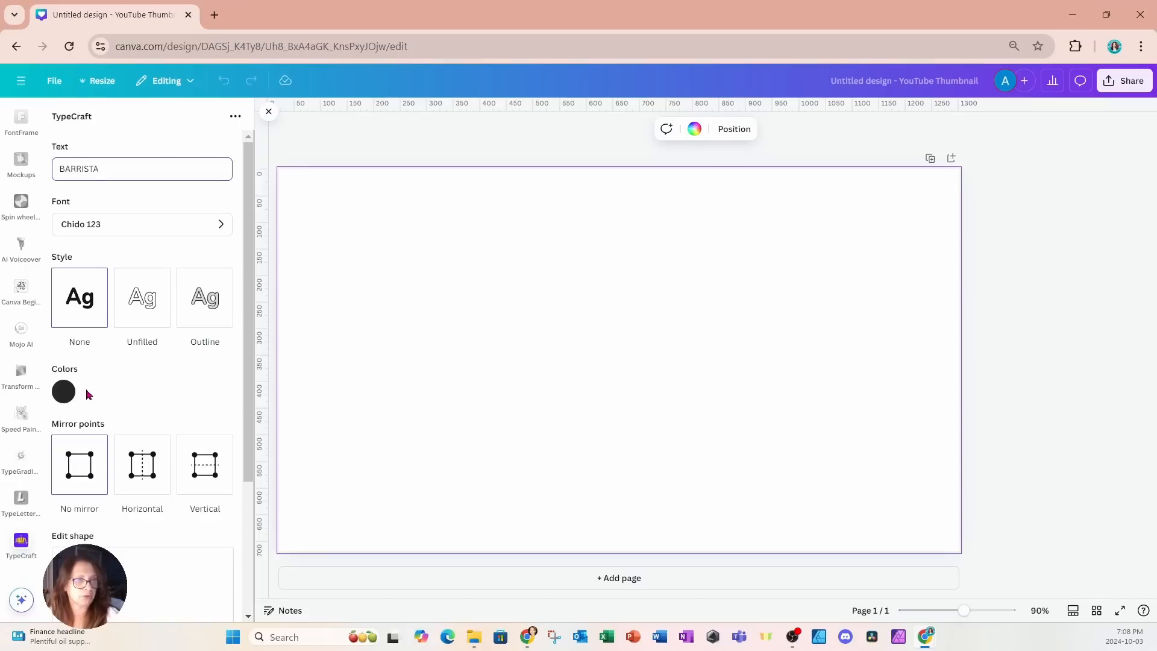
left_click(64, 391)
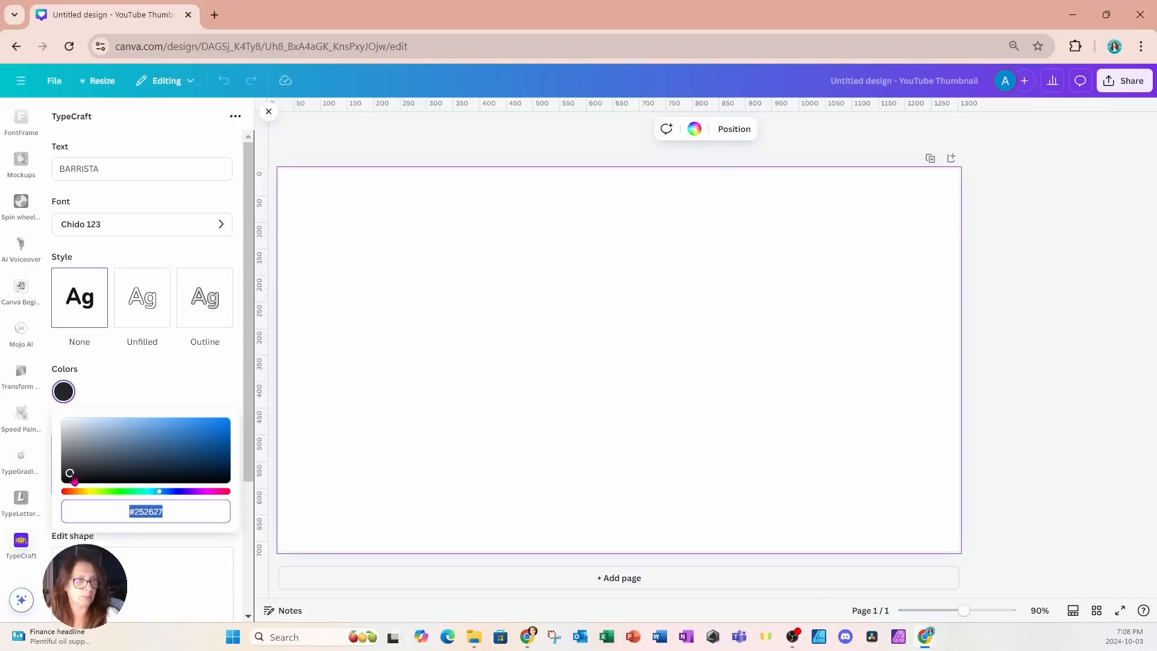
left_click_drag(75, 479, 60, 491)
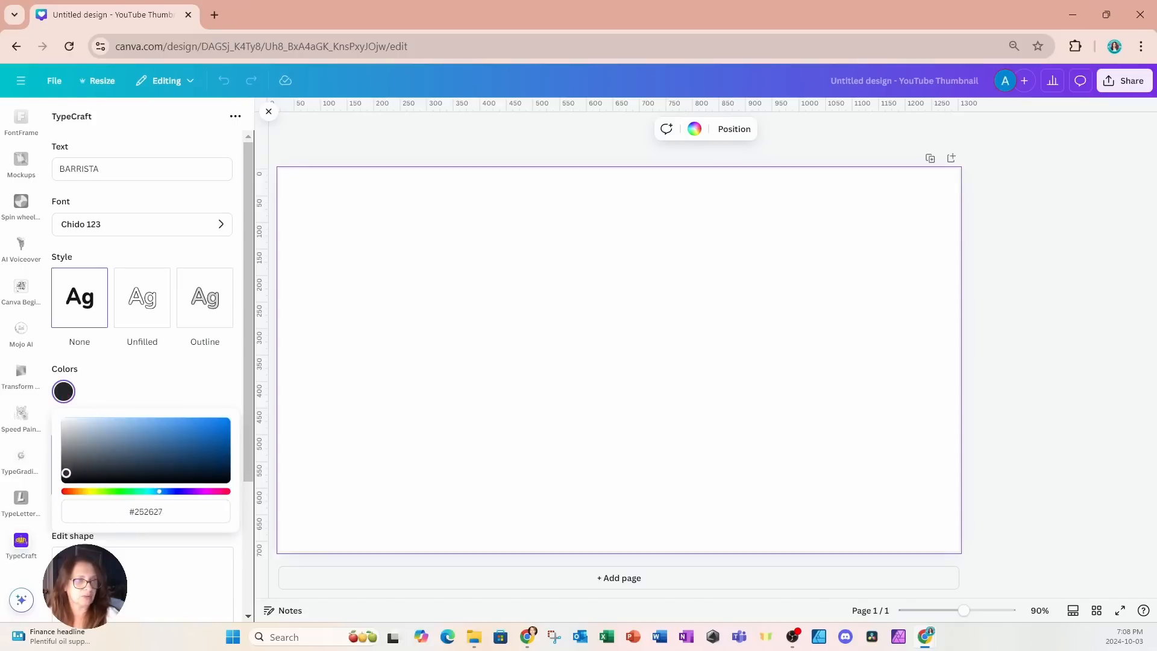
left_click(126, 394)
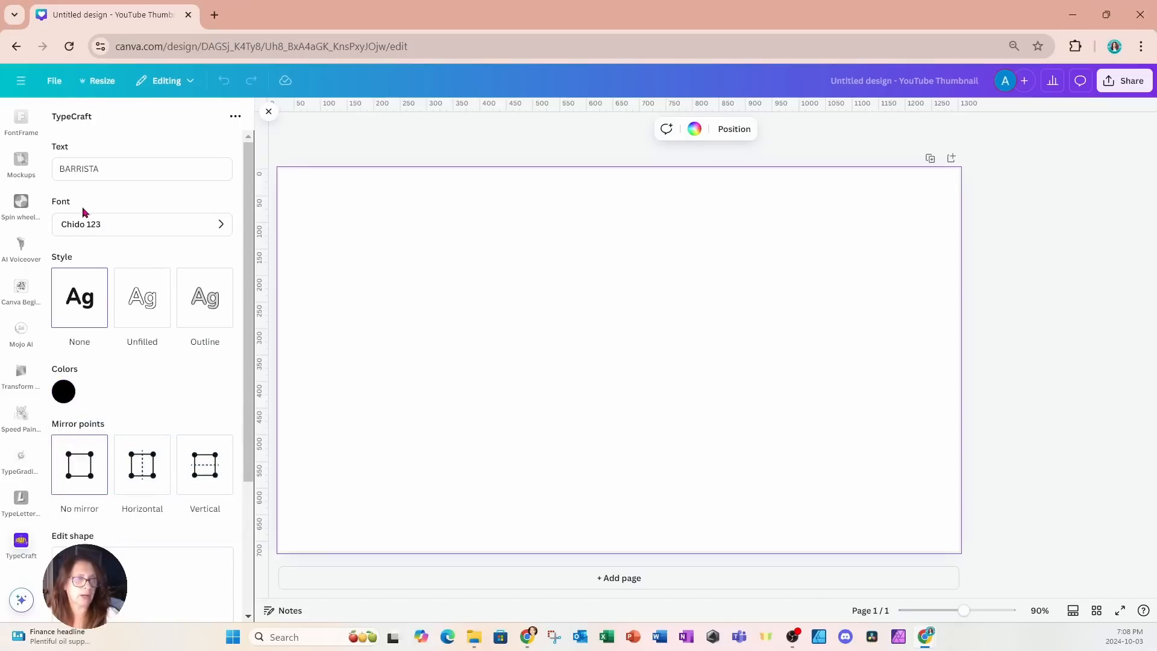
- Browse the TypeCraft fonts and set the lettering to Anton Regular 123
left_click(171, 225)
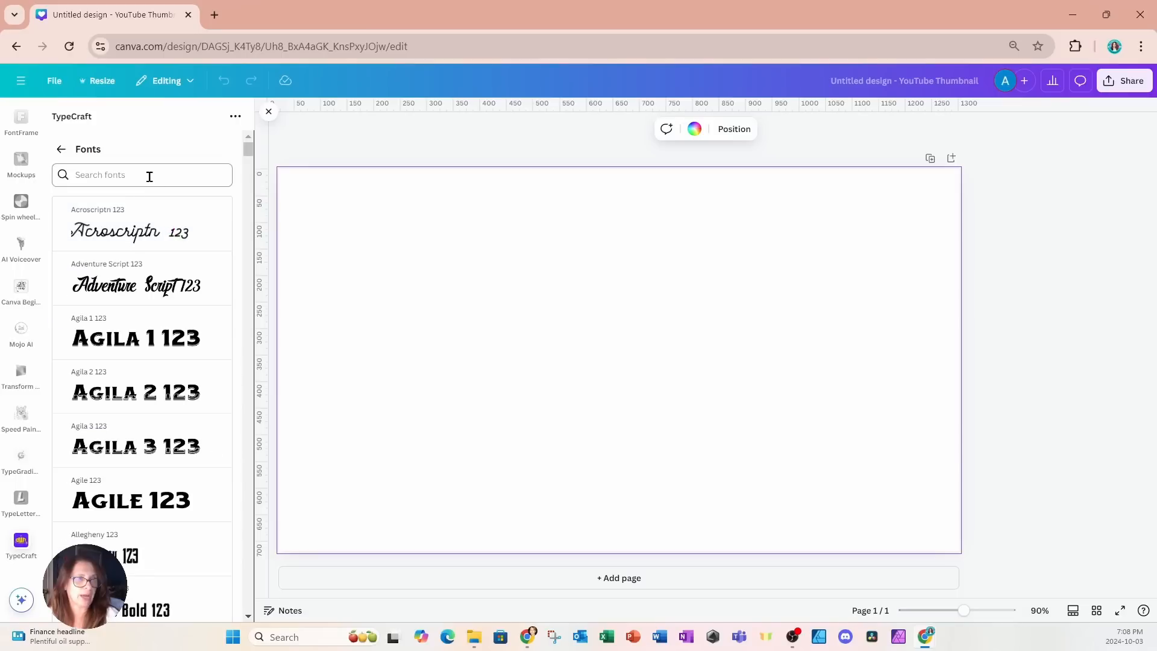
scroll(179, 394, "down", 5)
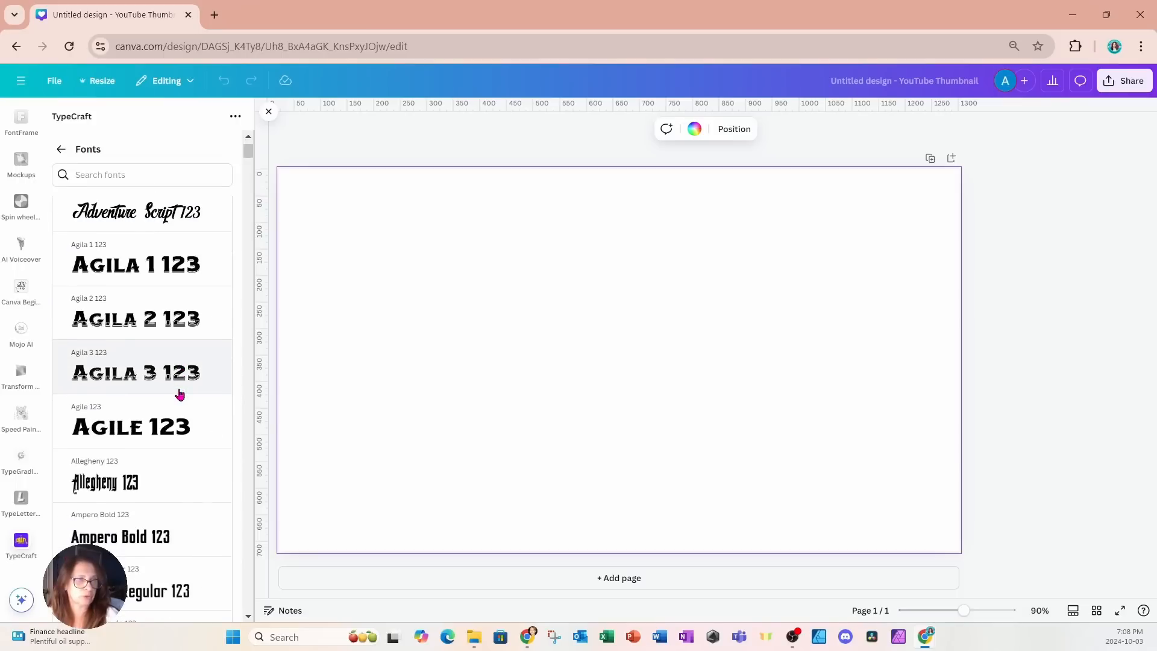
scroll(180, 394, "down", 4)
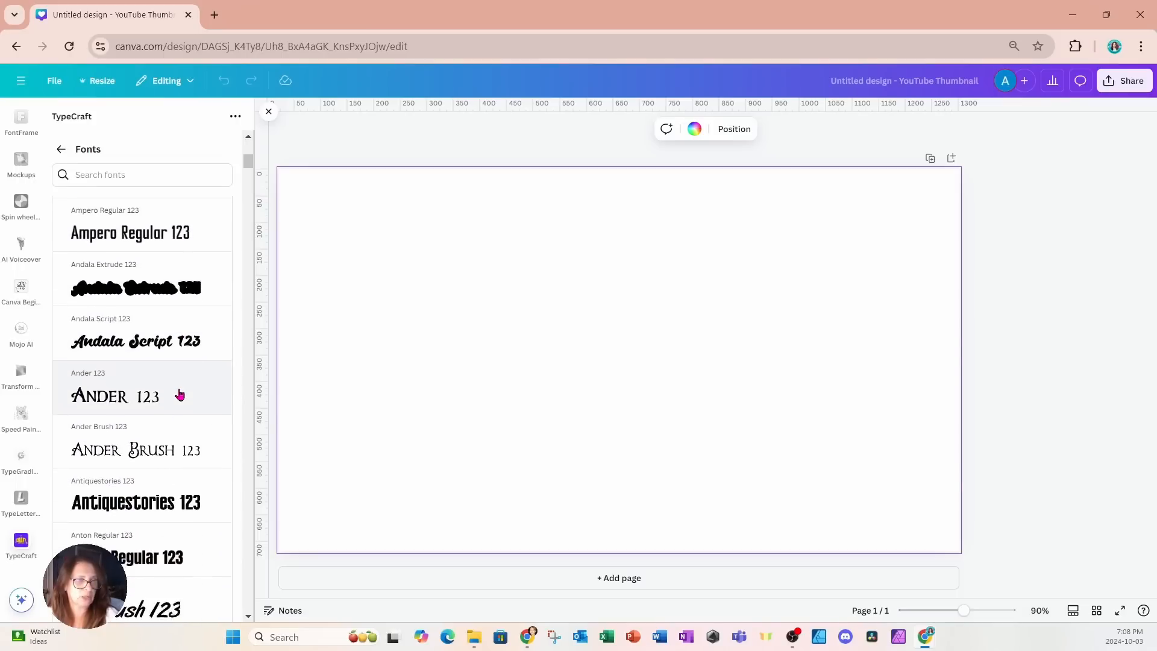
scroll(179, 395, "down", 5)
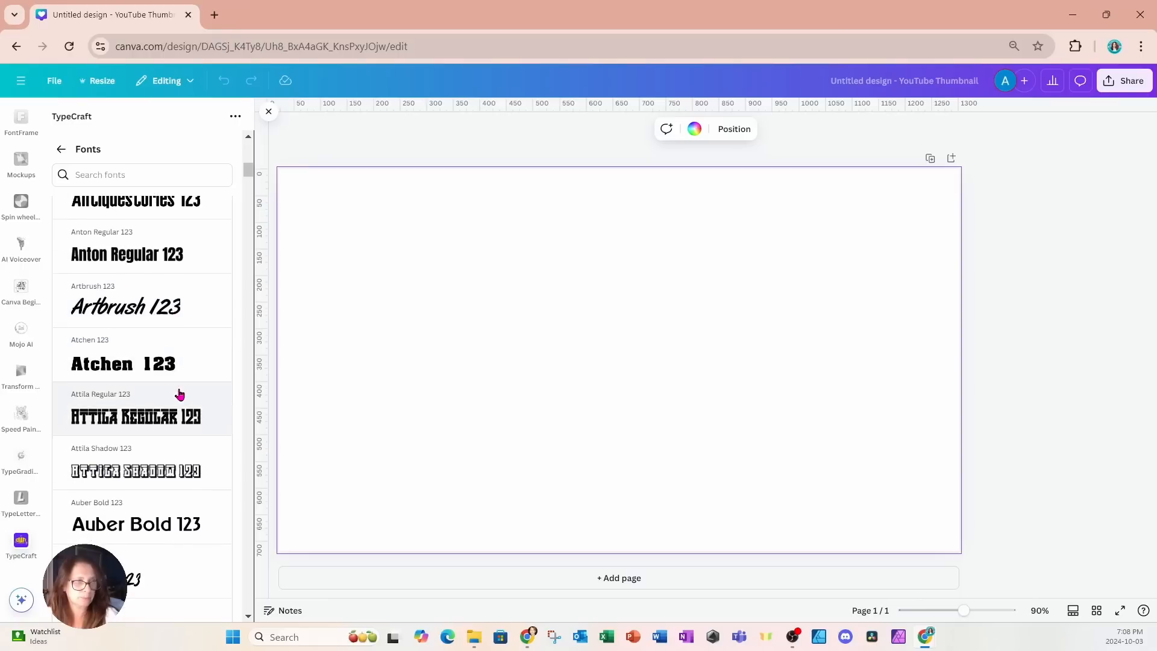
scroll(180, 394, "up", 3)
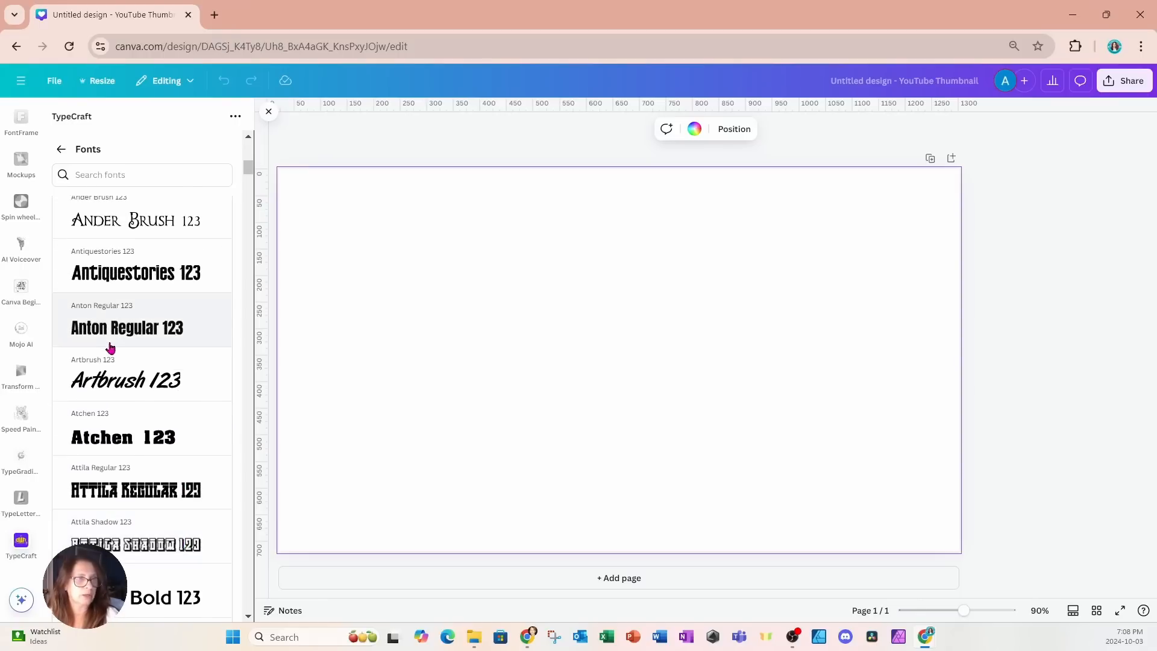
left_click(95, 330)
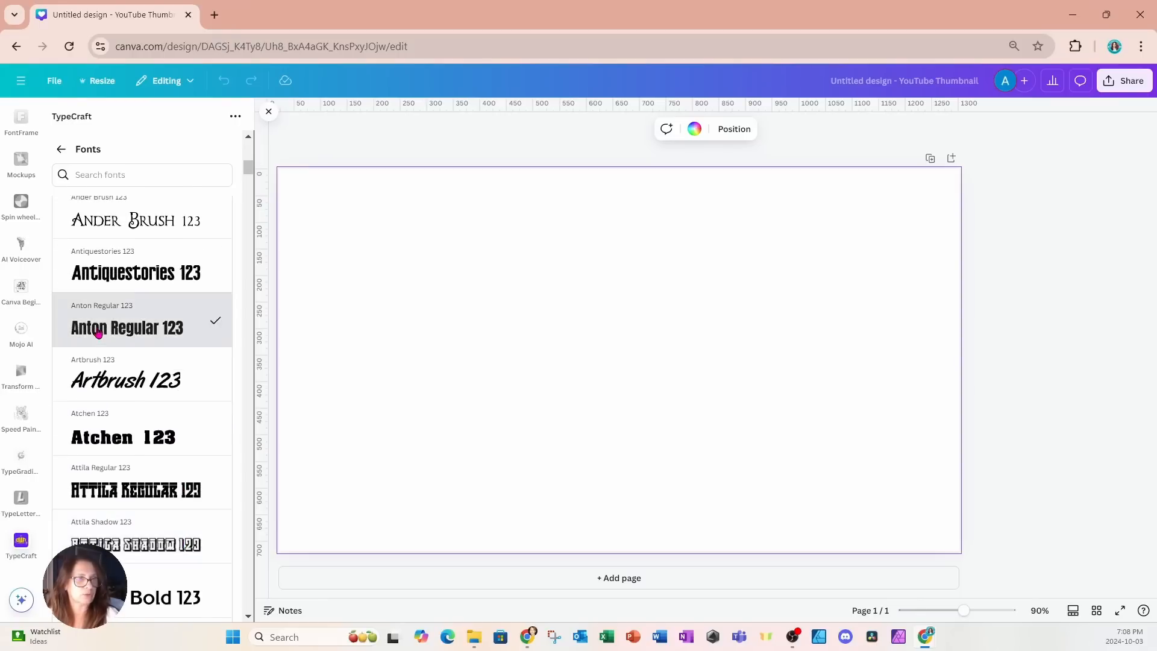
left_click(61, 151)
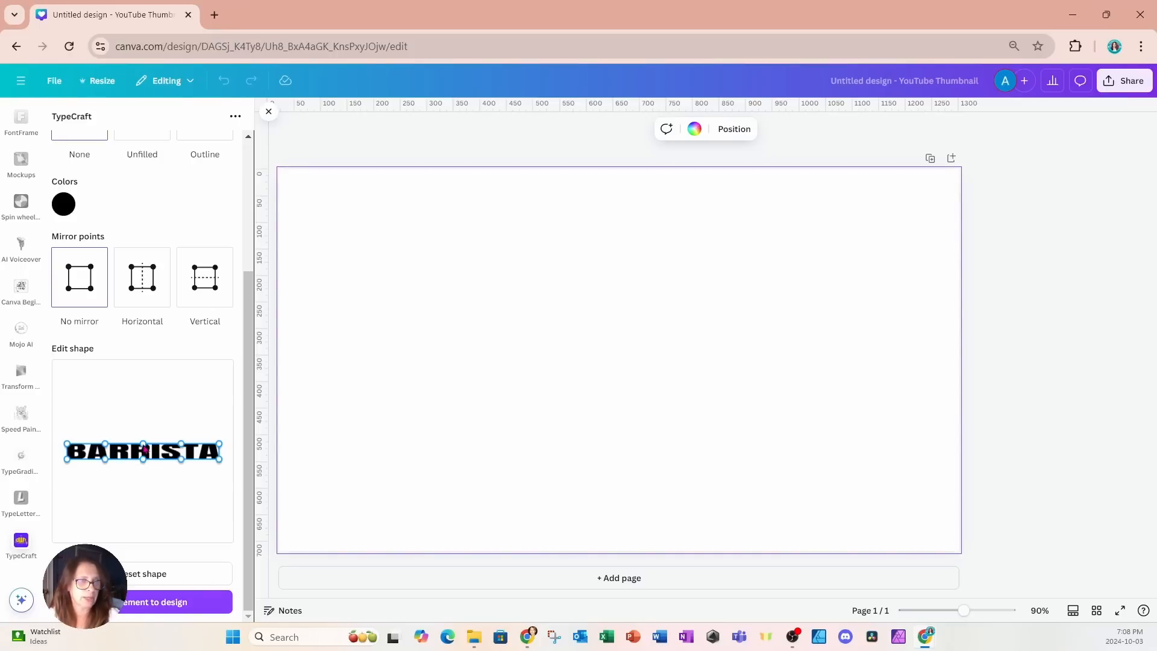
- Stretch the top edge of the BARRISTA lettering upward, keeping it straight across, and add the element to the design
left_click_drag(146, 449, 145, 430)
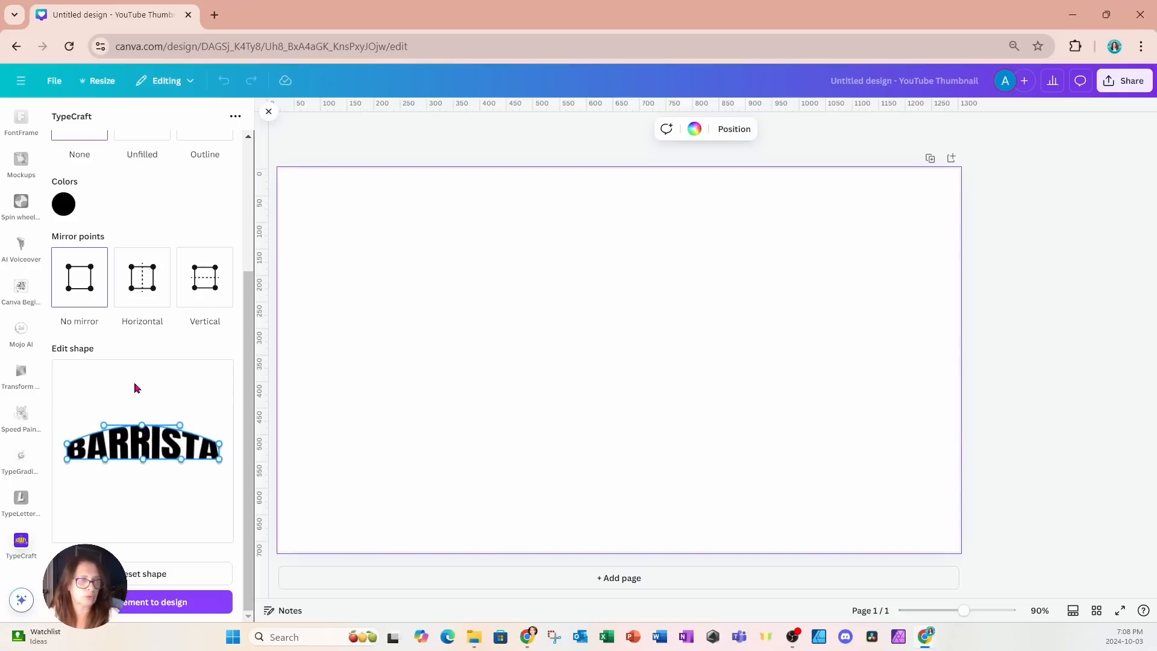
left_click(142, 286)
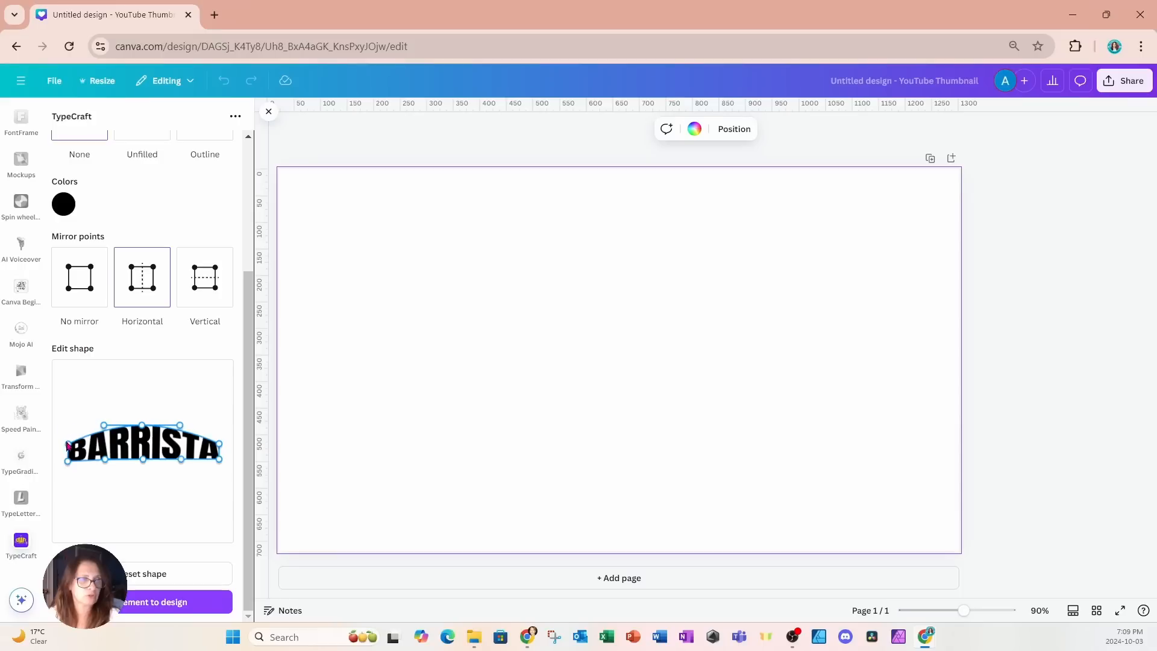
left_click_drag(69, 448, 69, 430)
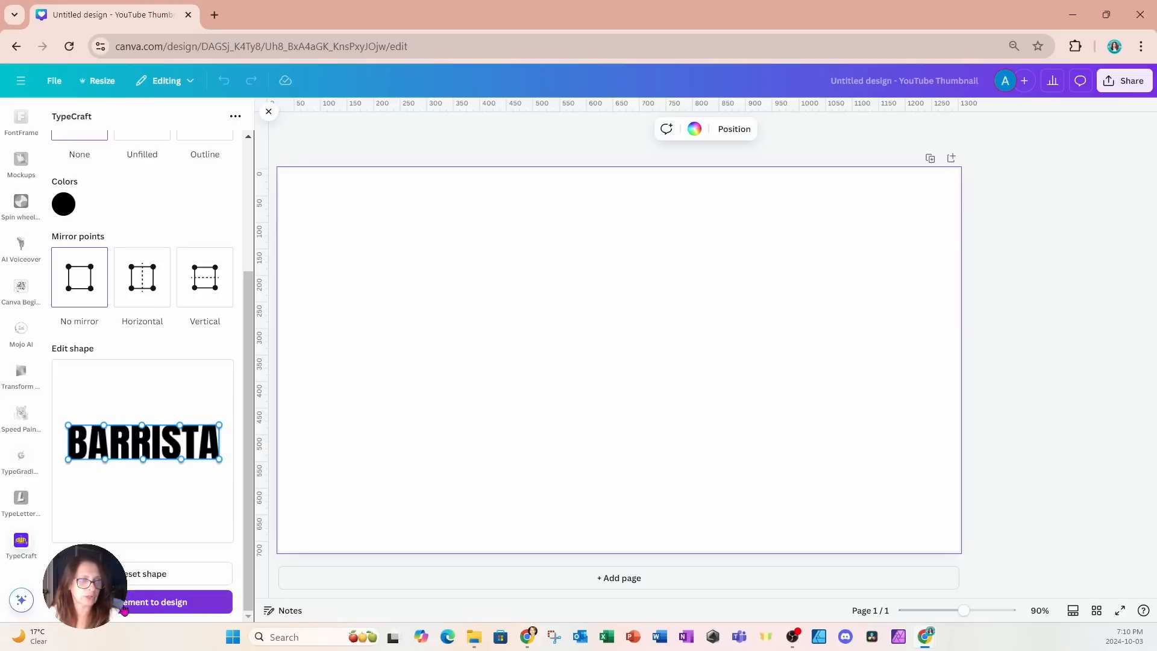
left_click(126, 608)
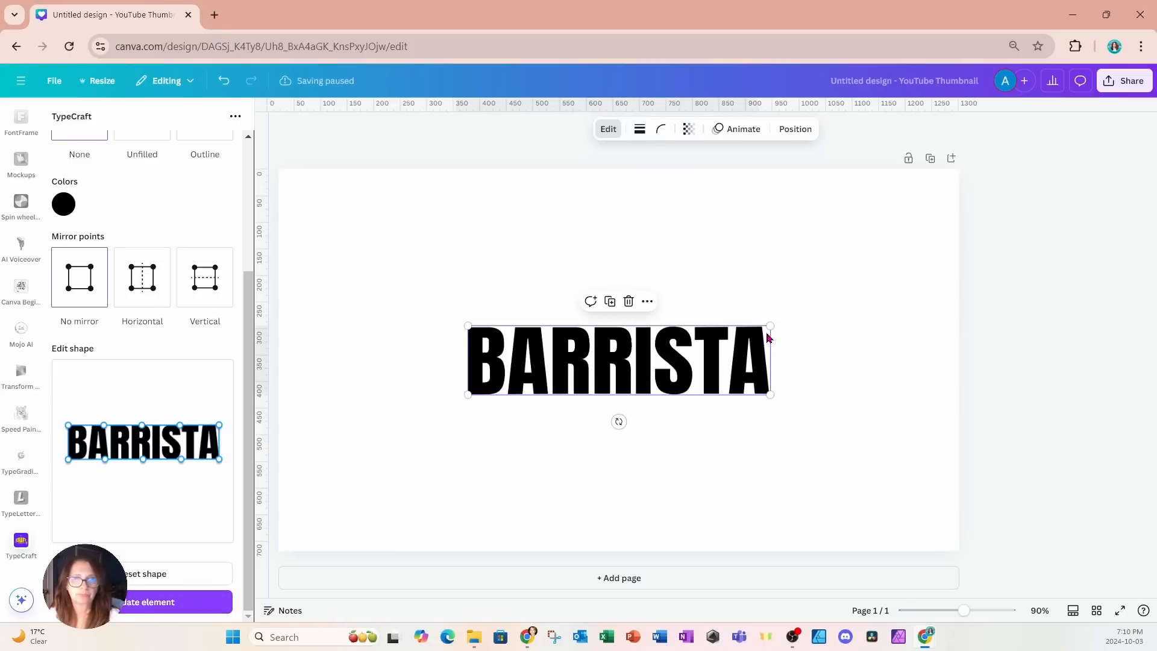
- Enlarge the BARRISTA element from its corners and reposition it near the middle of the page
left_click_drag(769, 325, 886, 266)
left_click_drag(468, 298, 399, 282)
left_click_drag(650, 344, 609, 398)
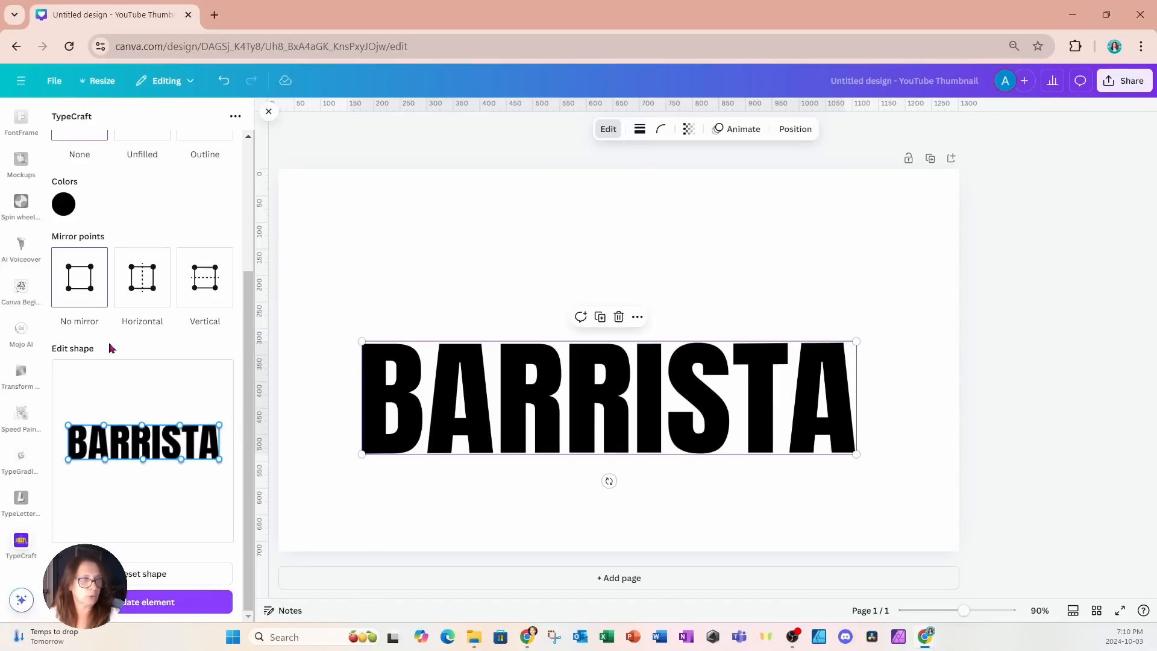
- Make the BARRISTA lettering taller by raising all its upper shape points with horizontal mirroring, and update the element
left_click_drag(143, 428, 146, 411)
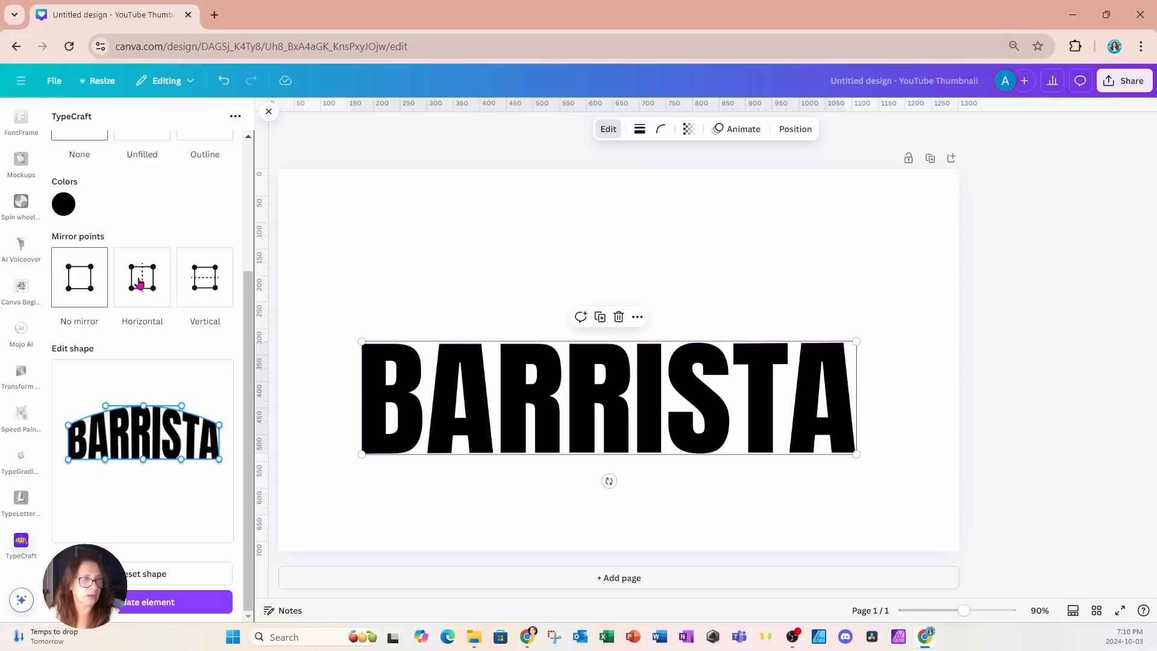
left_click(147, 282)
left_click_drag(68, 425, 70, 408)
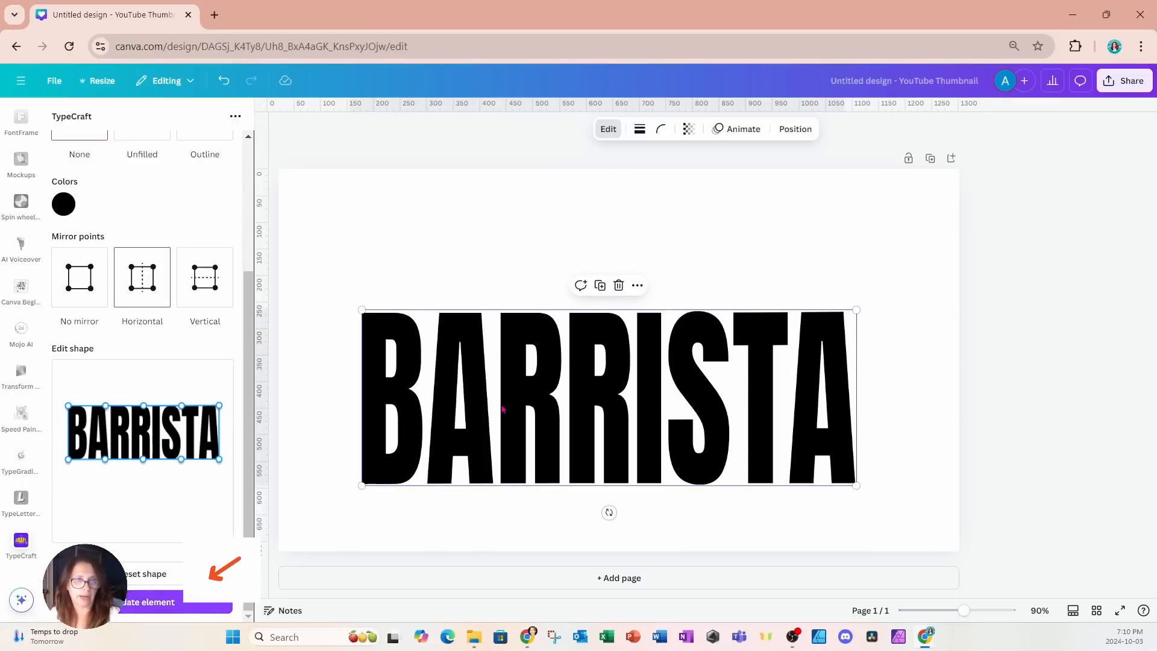
- Scale the taller BARRISTA element down proportionally and center it on the page
left_click_drag(533, 432, 535, 390)
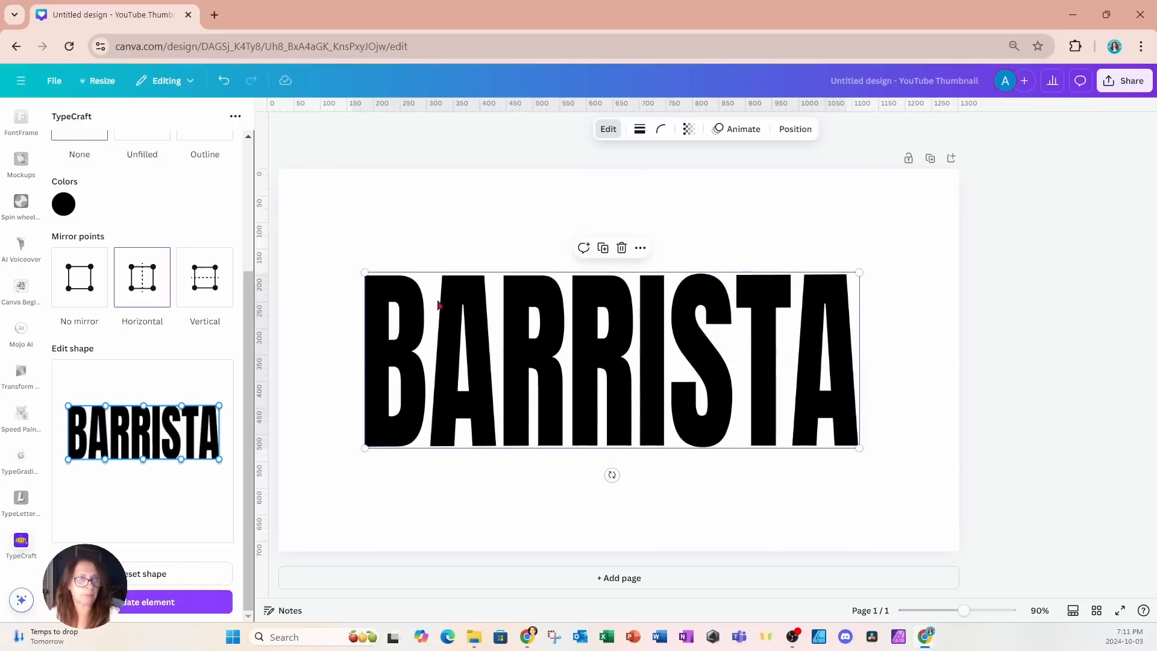
left_click_drag(365, 273, 452, 305)
left_click_drag(620, 374, 589, 378)
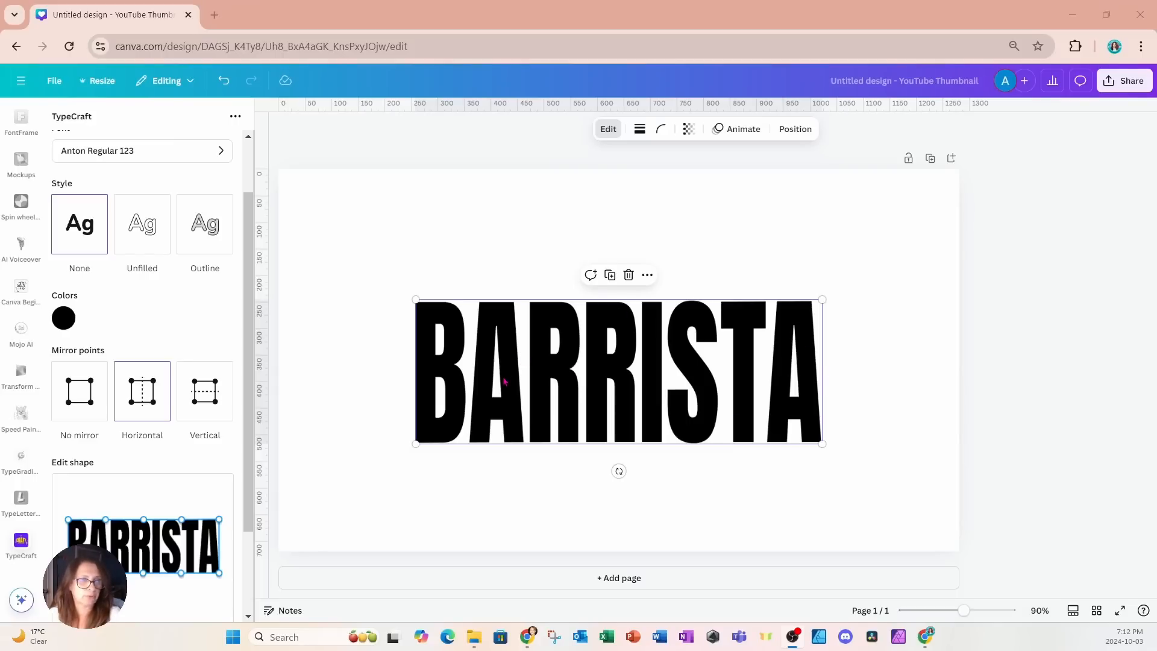
- Change the BARRISTA lettering's color to white (#FFFFFF), update the element, and deselect it
left_click(68, 322)
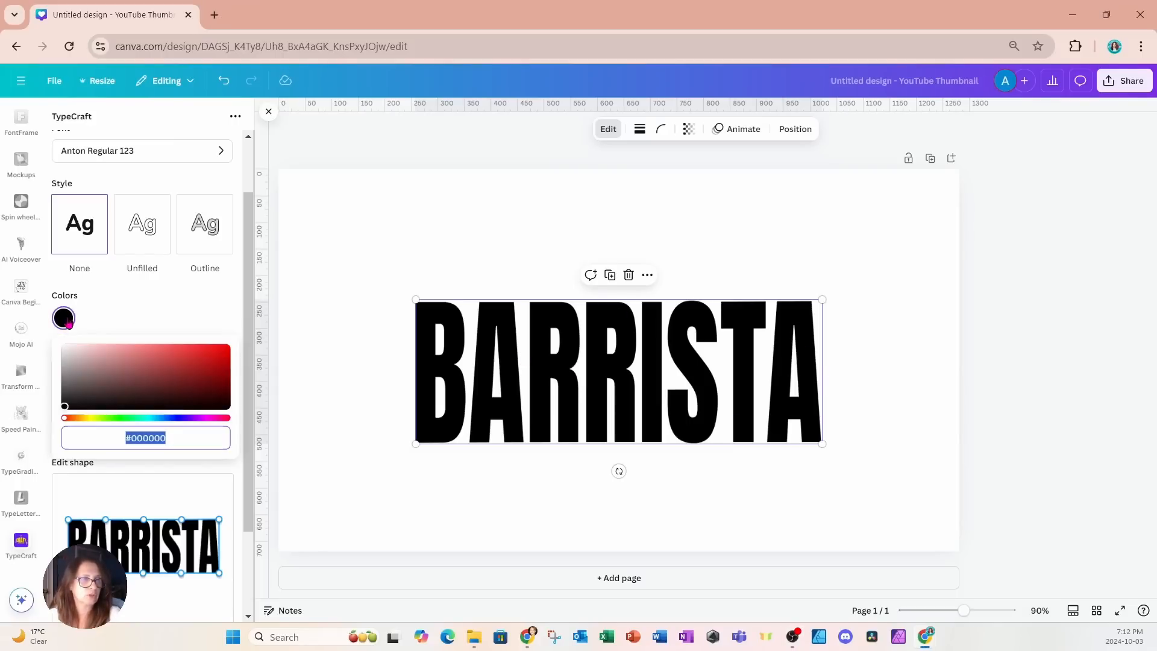
left_click(64, 405)
left_click_drag(64, 405, 65, 348)
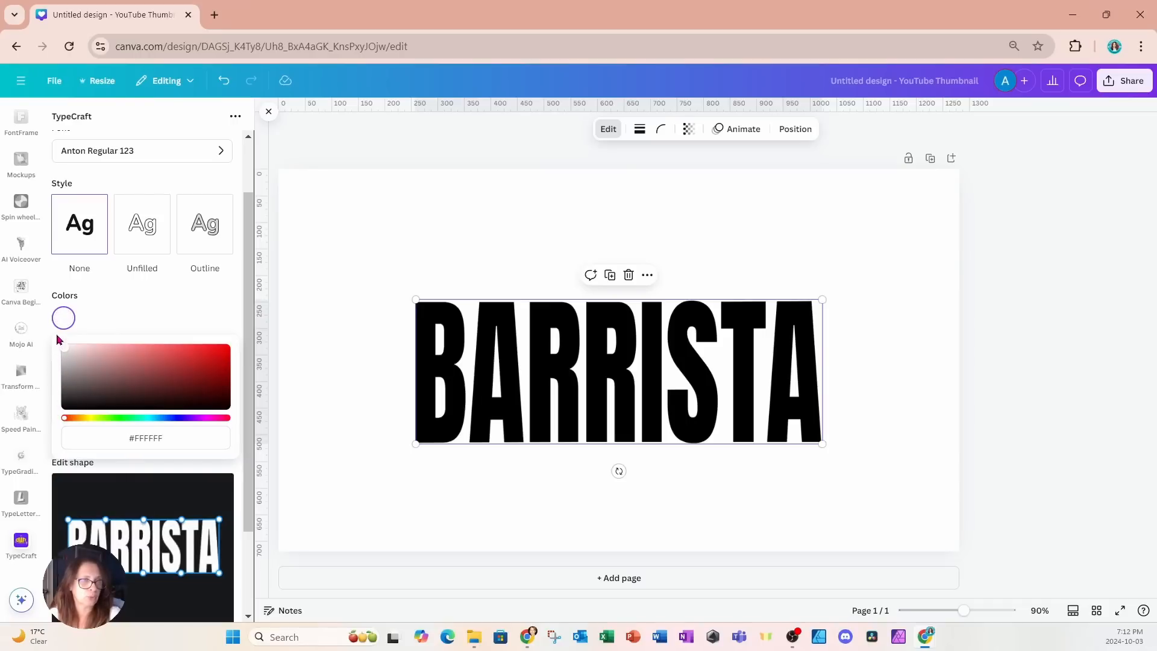
scroll(152, 486, "down", 2)
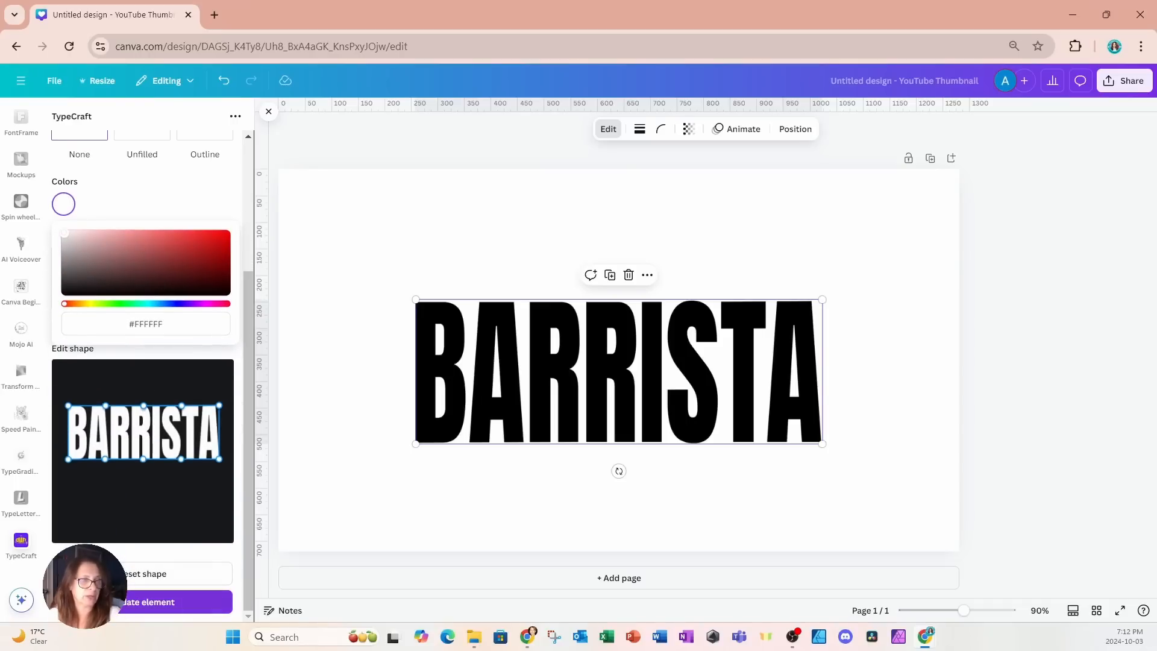
left_click(126, 602)
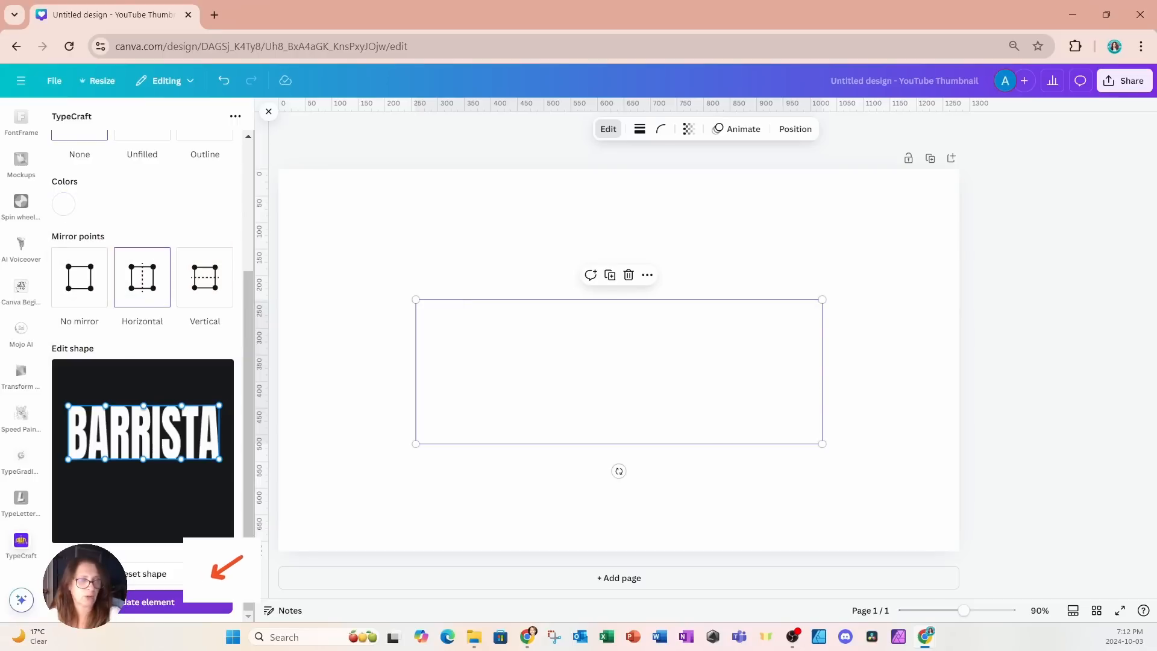
left_click(468, 217)
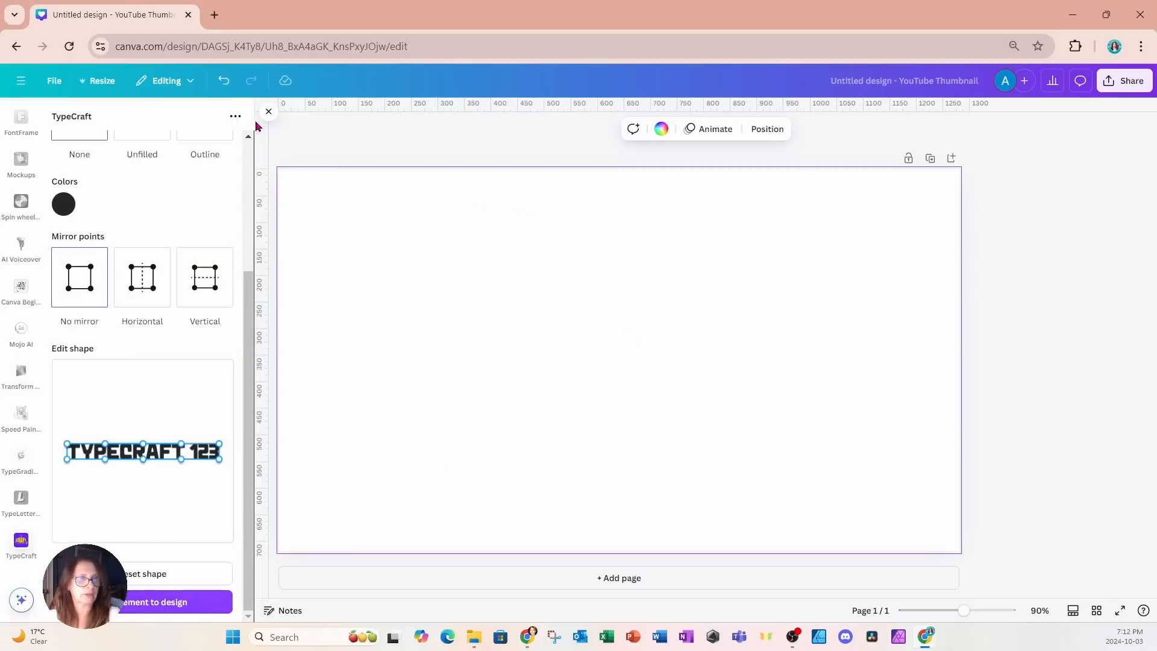
- Leave TypeCraft and add a pink square shape to the middle of the page
left_click(269, 112)
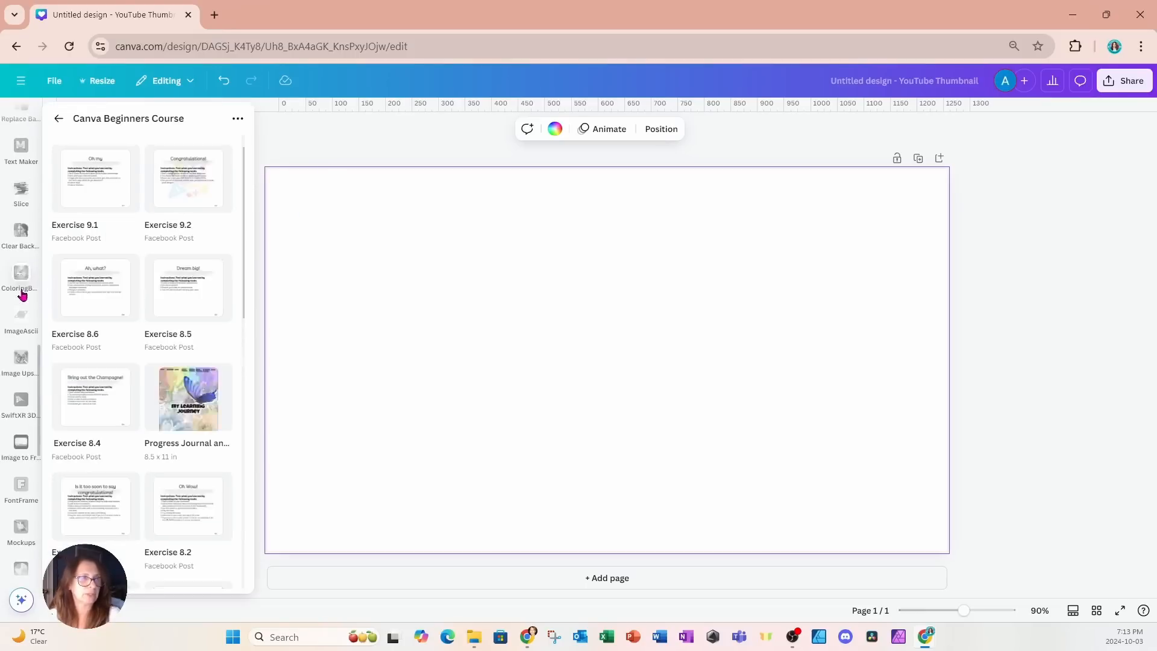
scroll(22, 296, "up", 10)
scroll(23, 295, "up", 3)
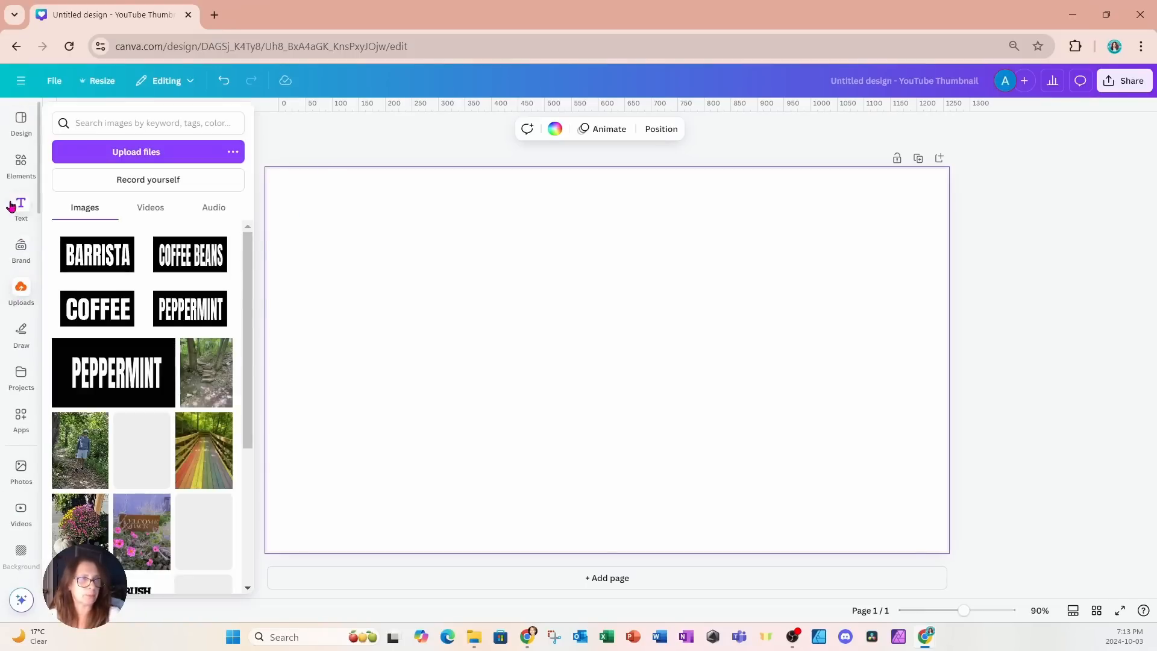
left_click(16, 178)
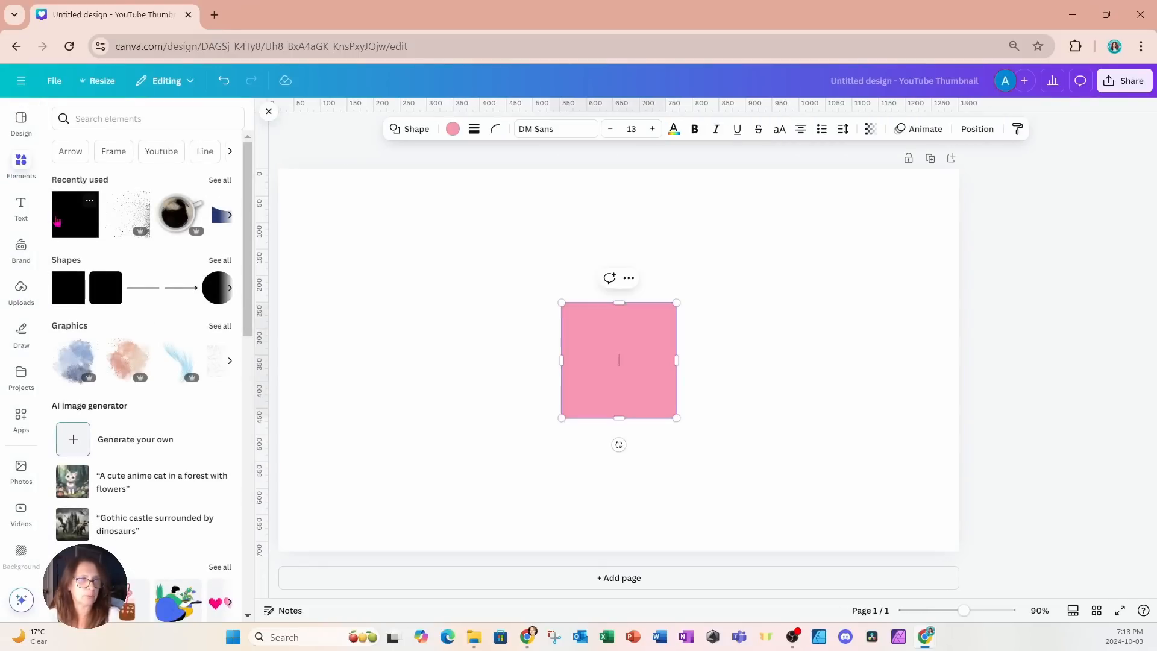
key("r")
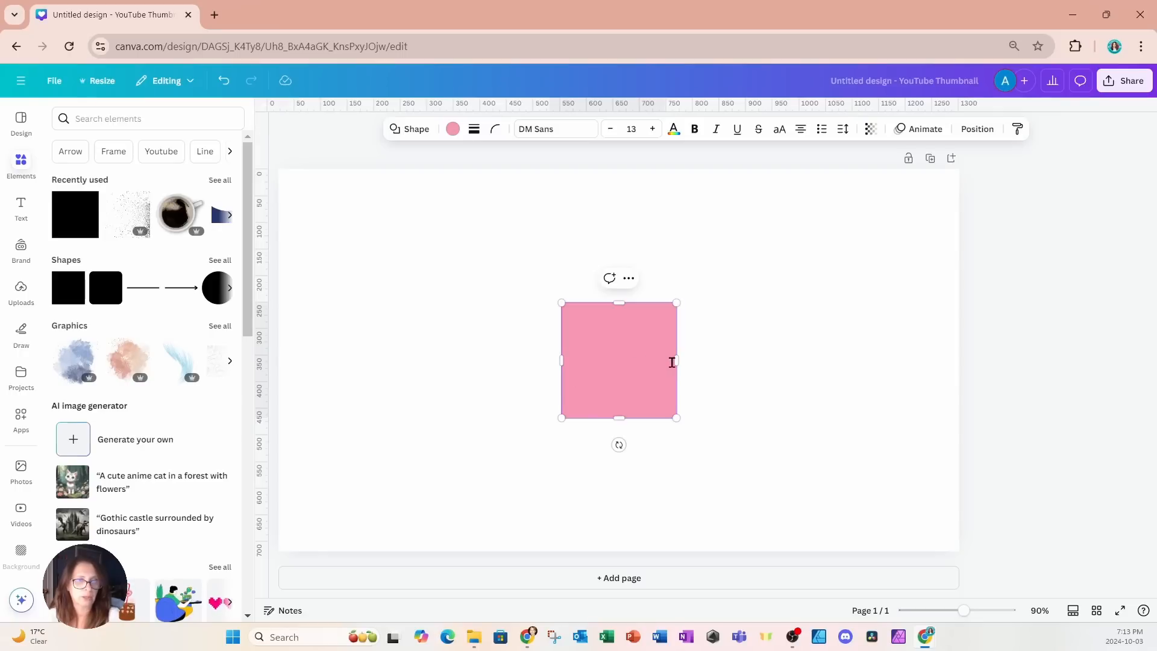
- Stretch the pink square on all four sides into a wide rectangle that covers the BARRISTA lettering's area
left_click_drag(676, 361, 892, 362)
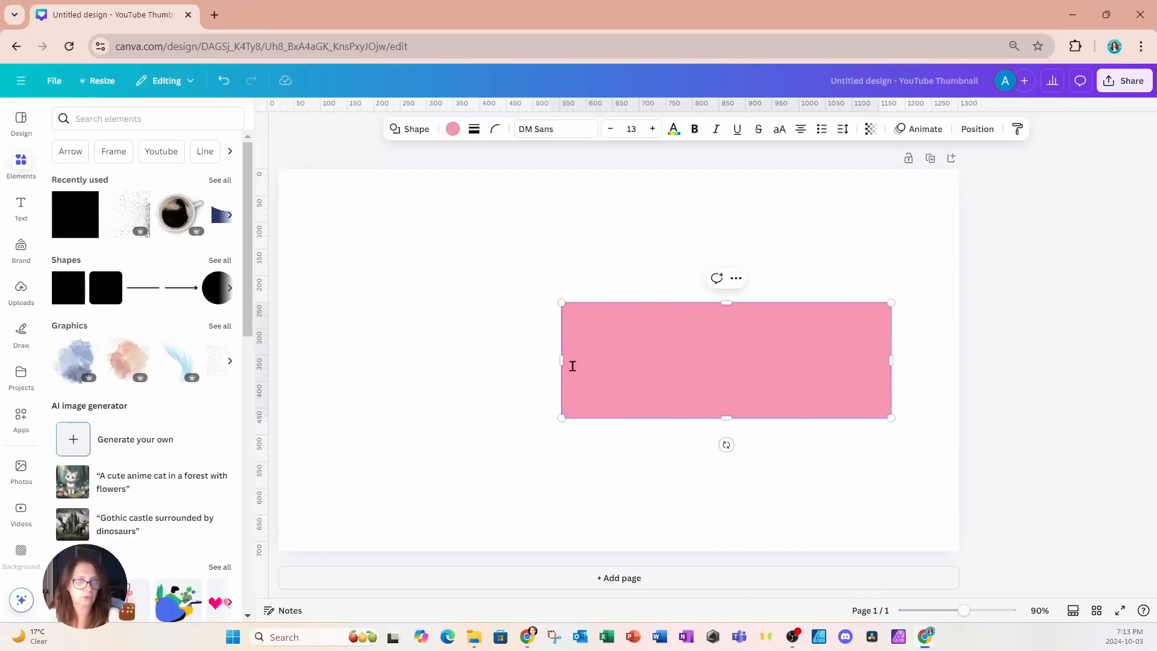
mouse_move(561, 361)
left_mouse_down()
mouse_move(353, 360)
mouse_move(548, 349)
left_mouse_up()
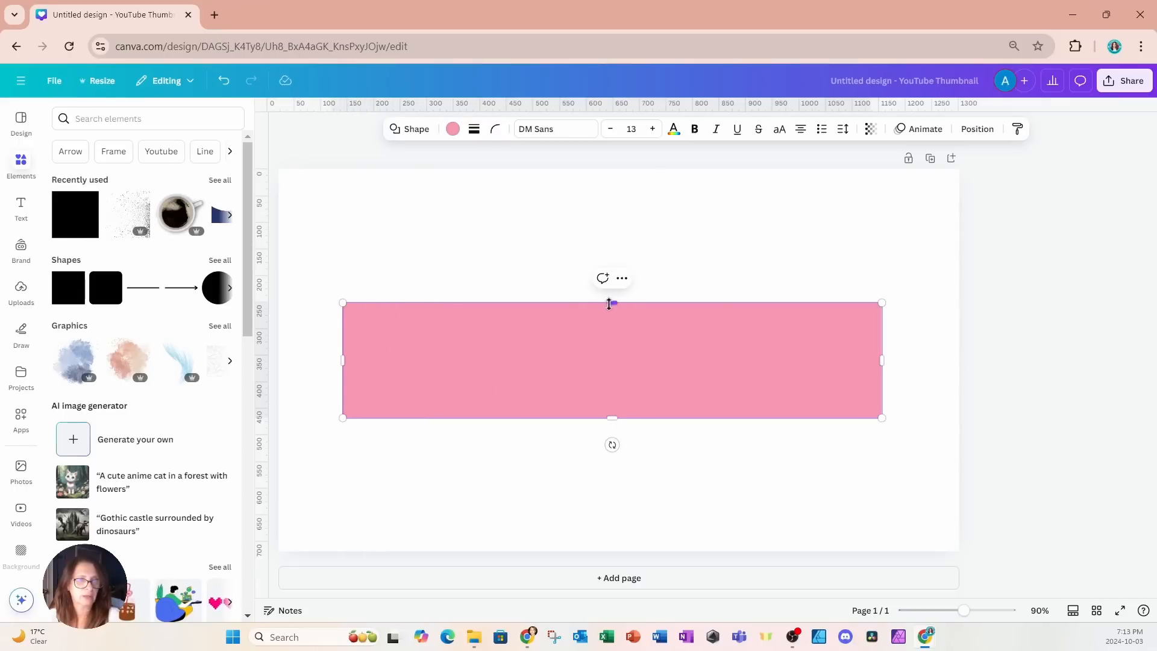
left_click_drag(609, 303, 613, 247)
left_click_drag(612, 417, 613, 475)
- Fill the rectangle with black and move its layer behind the white BARRISTA lettering
left_click(453, 128)
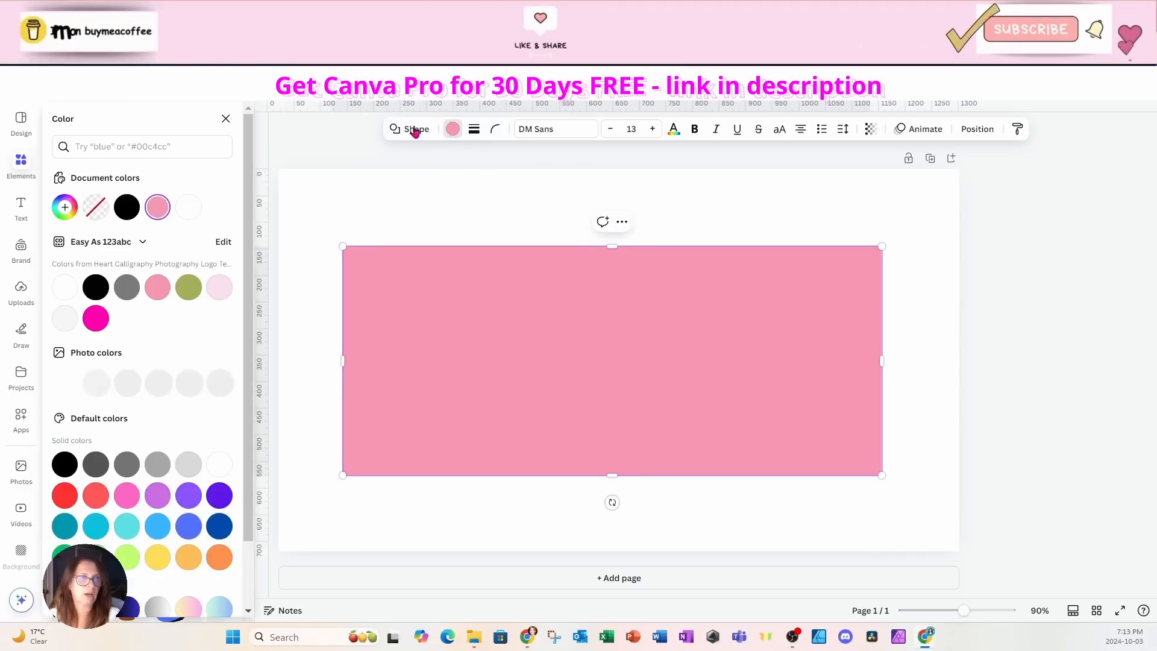
left_click(126, 207)
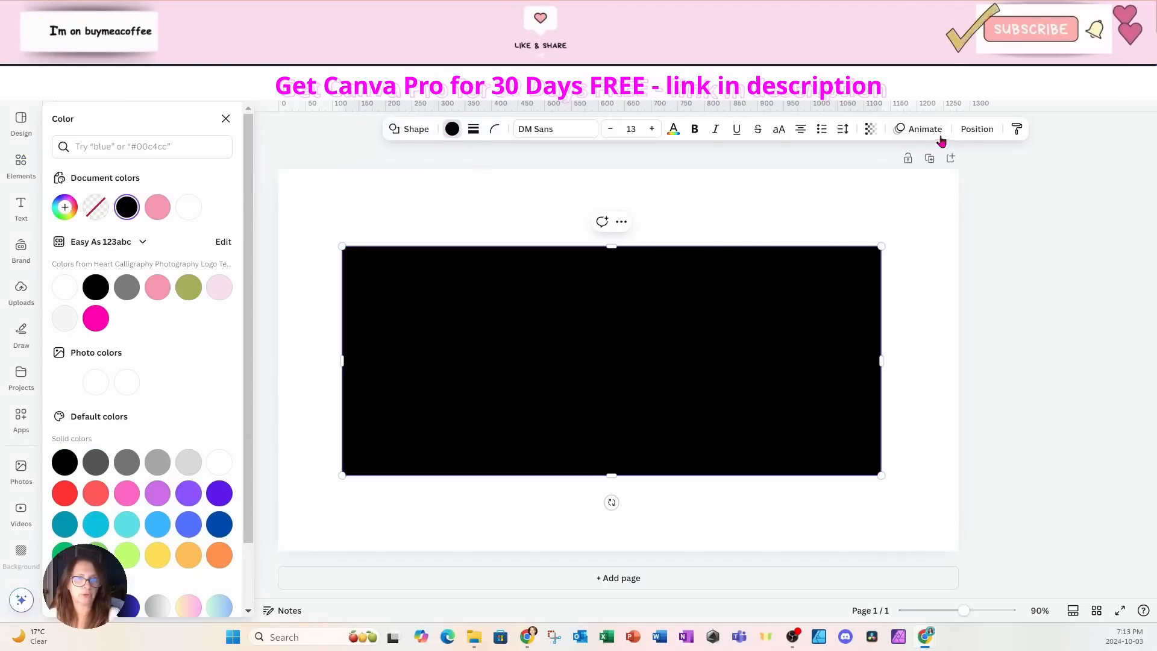
left_click(975, 130)
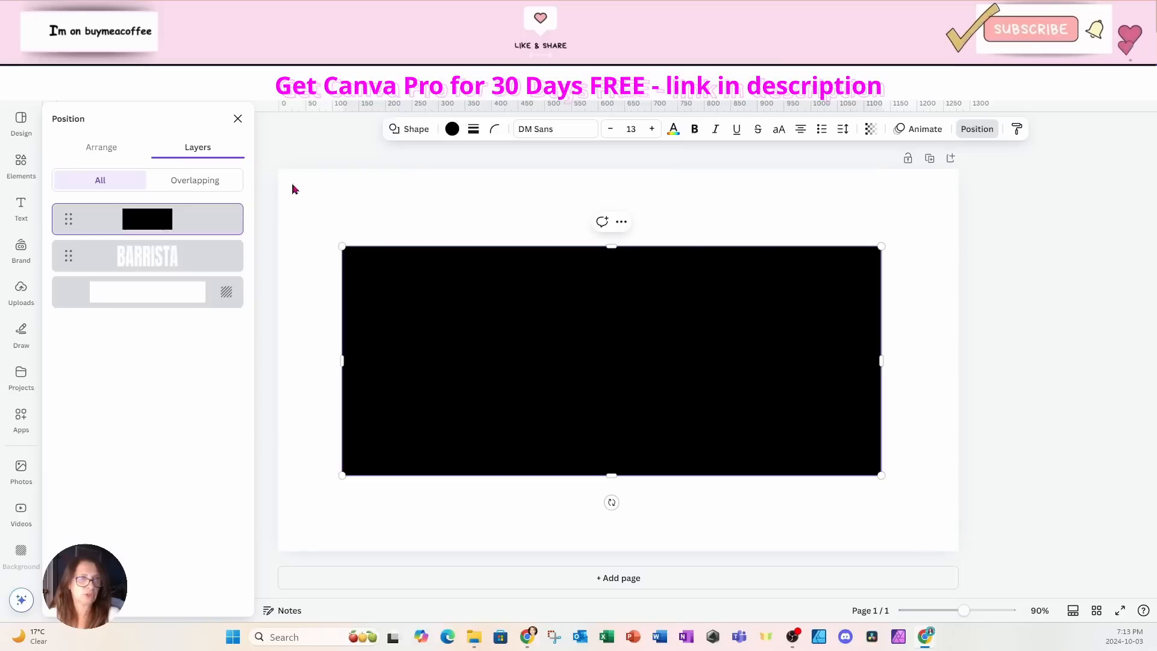
mouse_move(163, 220)
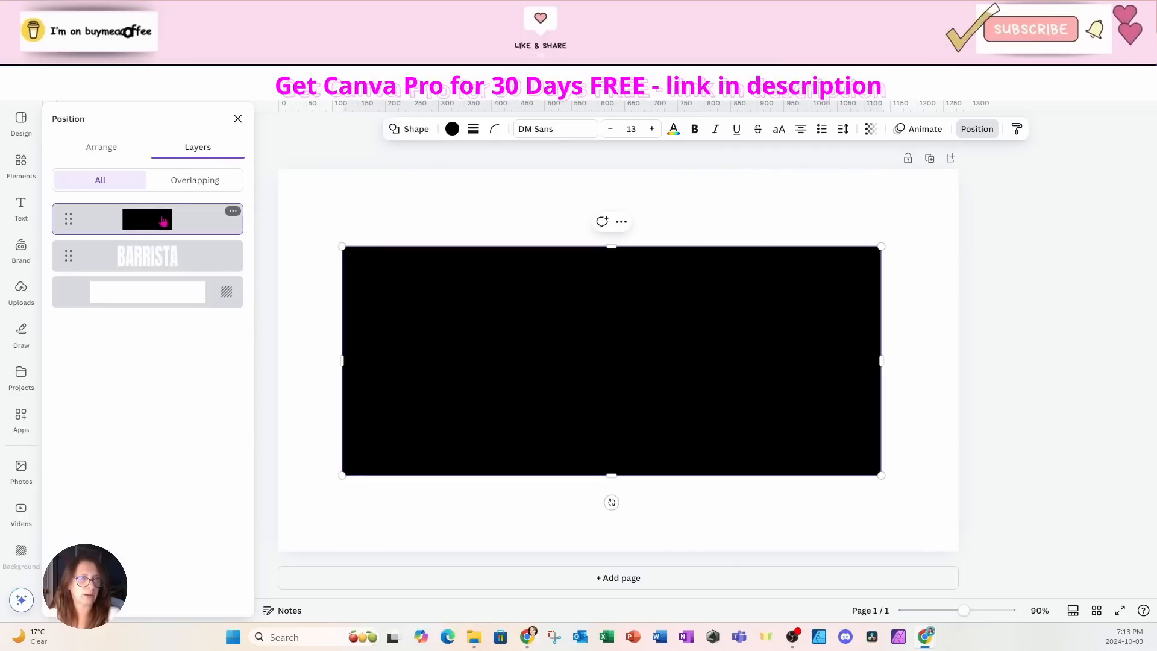
left_click_drag(163, 221, 161, 276)
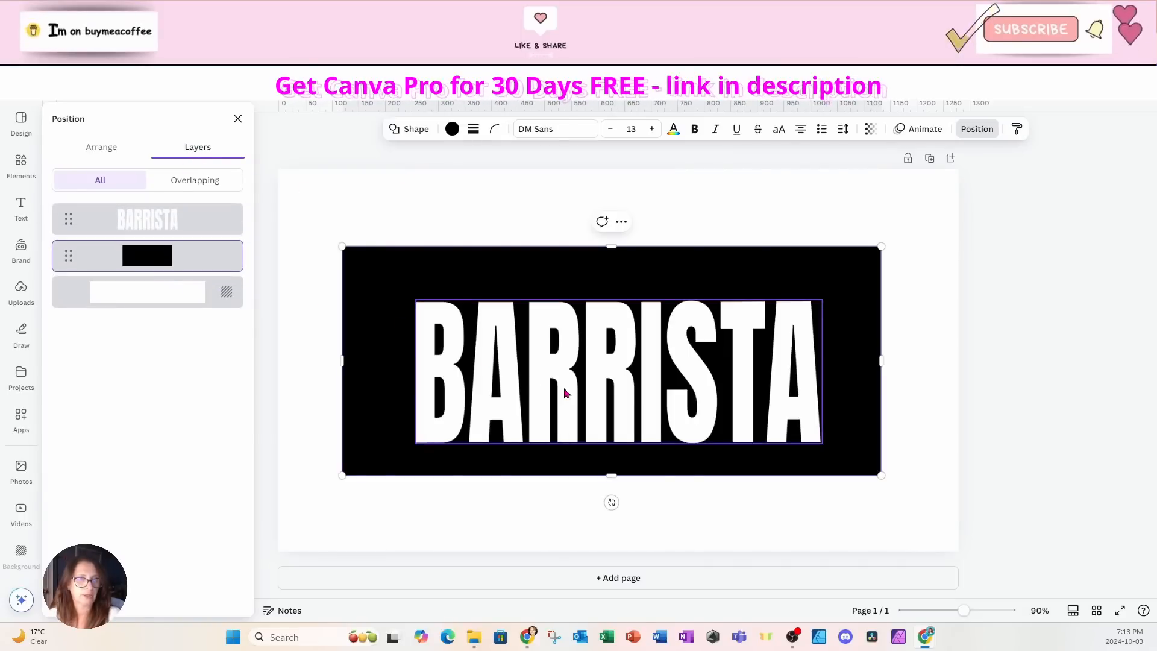
- Center the BARRISTA lettering on the black rectangle and extend the rectangle slightly on all four sides
left_click_drag(566, 393, 557, 380)
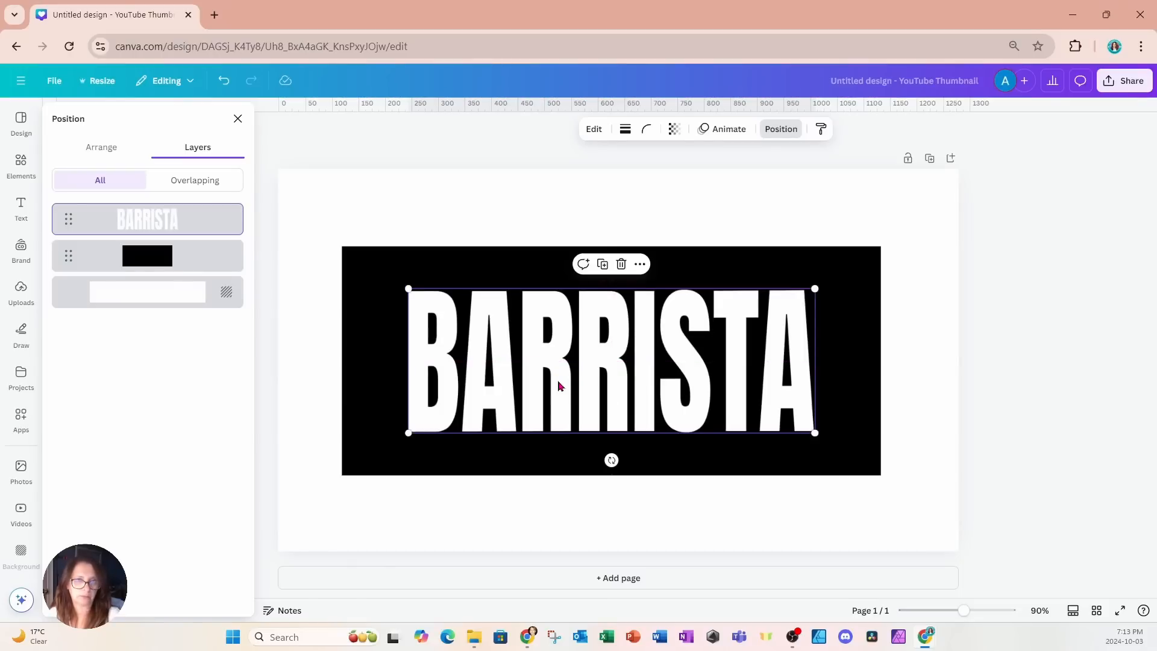
left_click(617, 249)
left_click_drag(611, 249, 612, 235)
left_click_drag(612, 476, 611, 495)
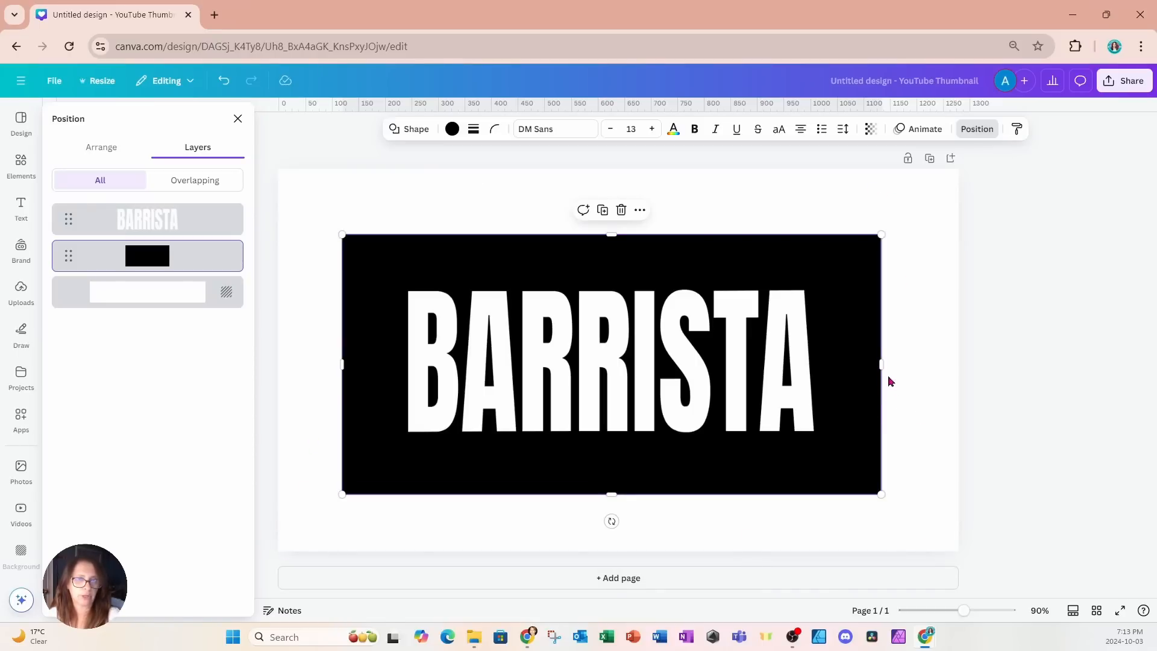
left_click_drag(882, 372, 886, 369)
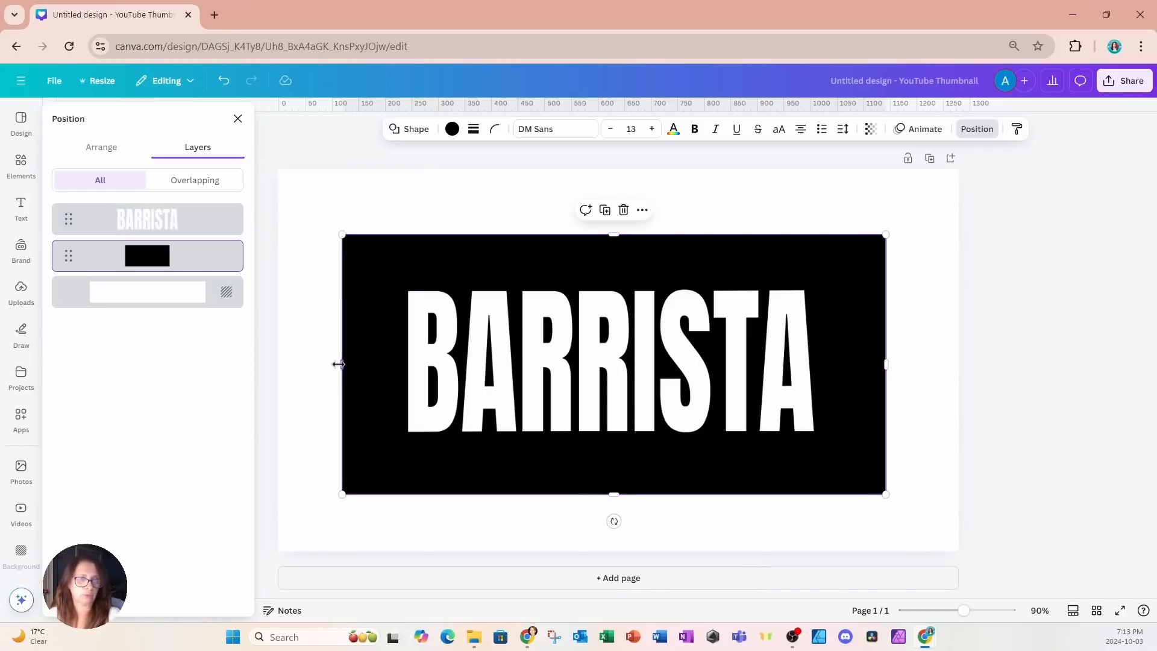
left_click_drag(338, 364, 334, 364)
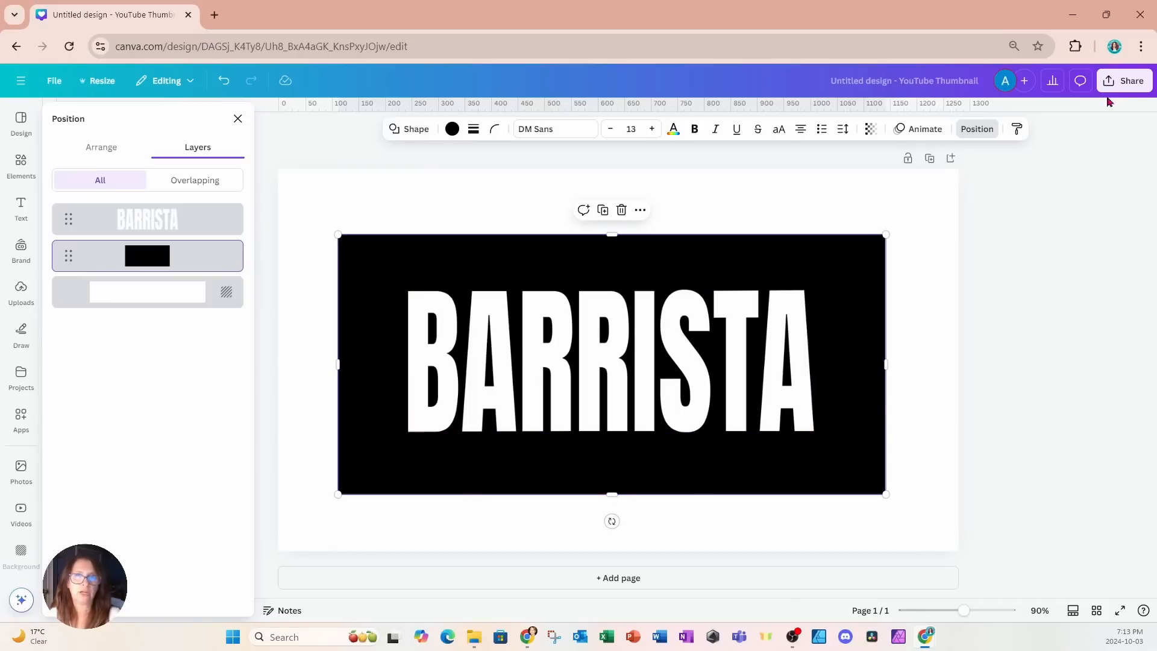
- Download the design as a PNG at 1,280 × 720 px
left_click(1120, 83)
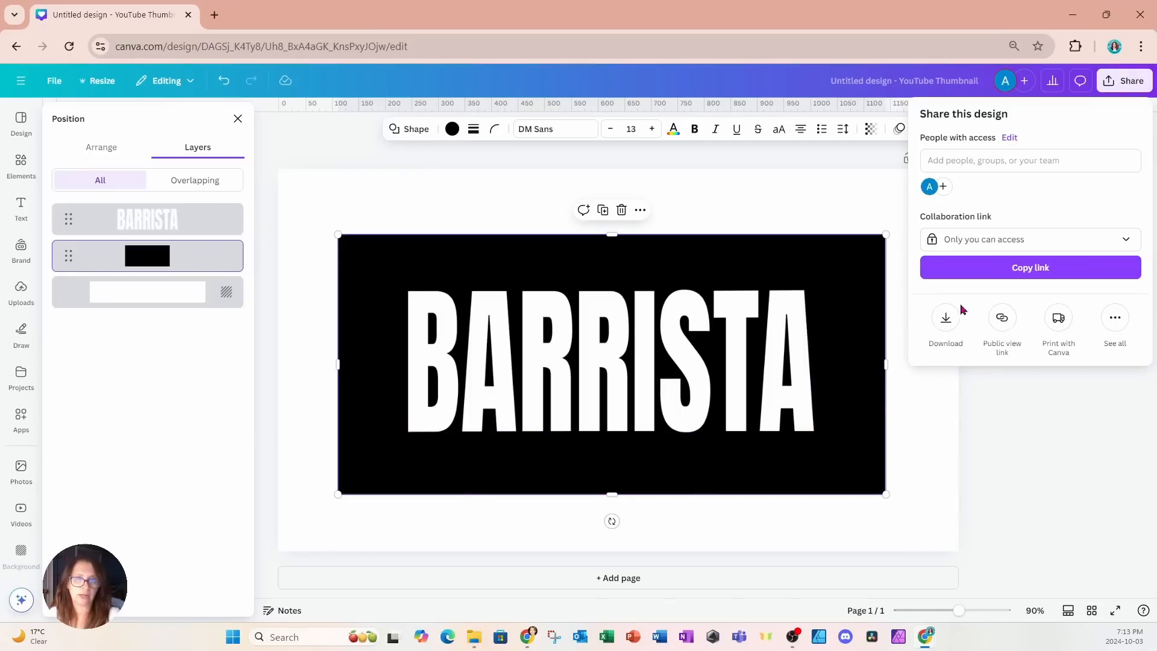
left_click(944, 325)
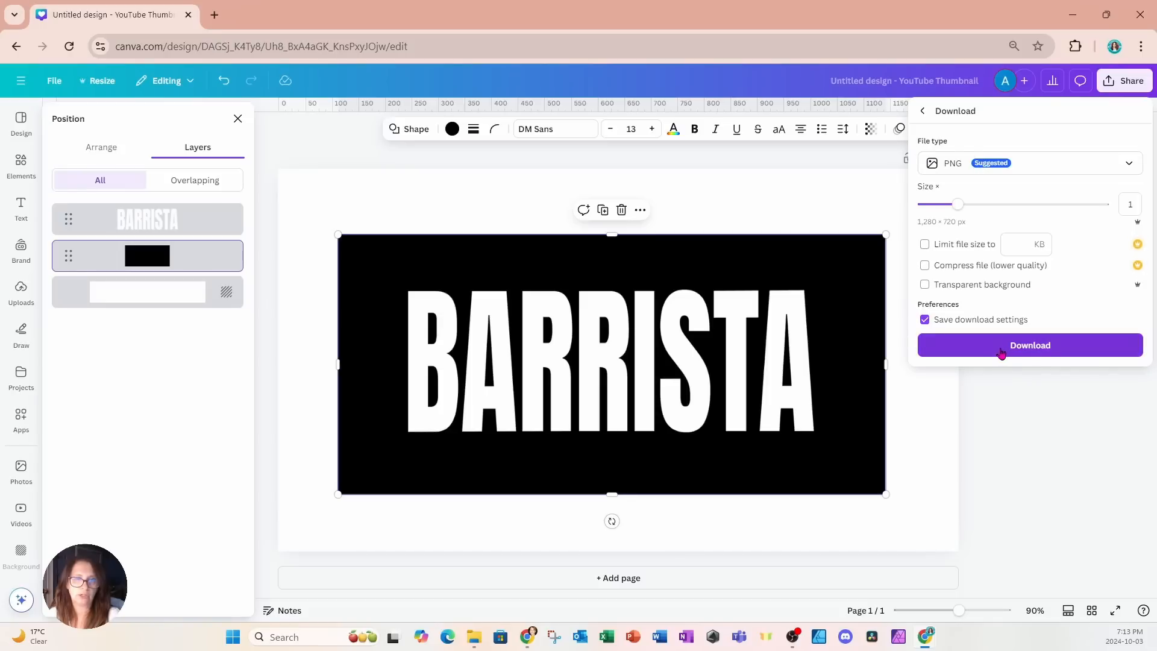
left_click(1075, 345)
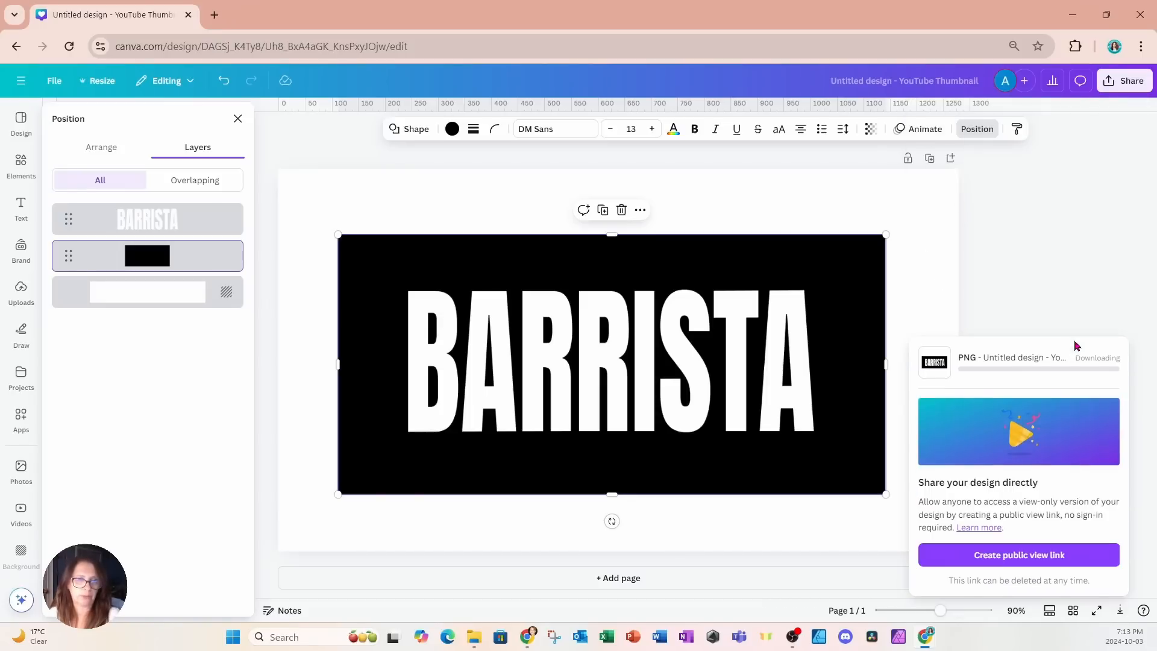
- Add a second page and place the downloaded image Untitled design (1).png on it
left_click(545, 582)
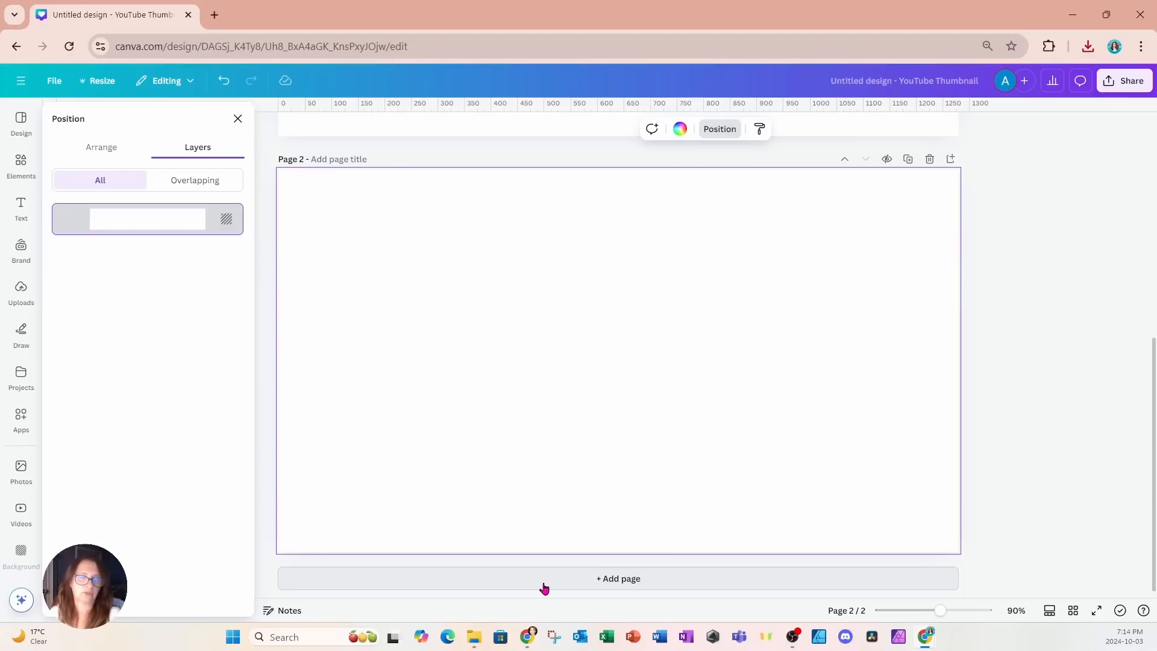
left_click(1088, 47)
left_click_drag(954, 114, 600, 364)
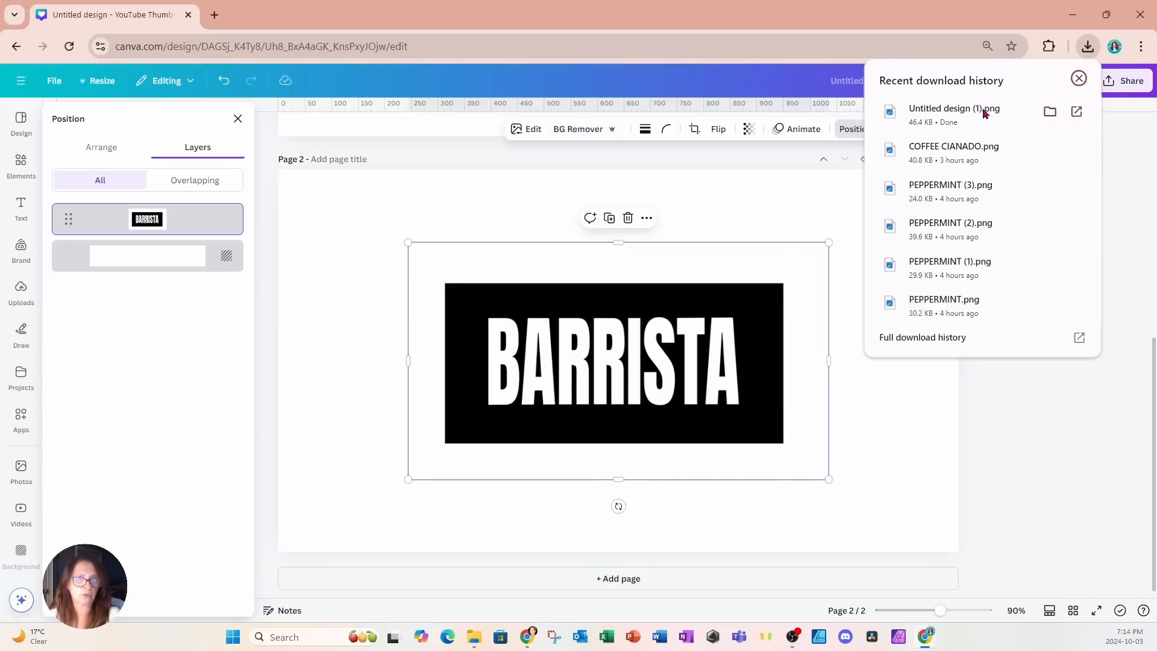
left_click(1079, 79)
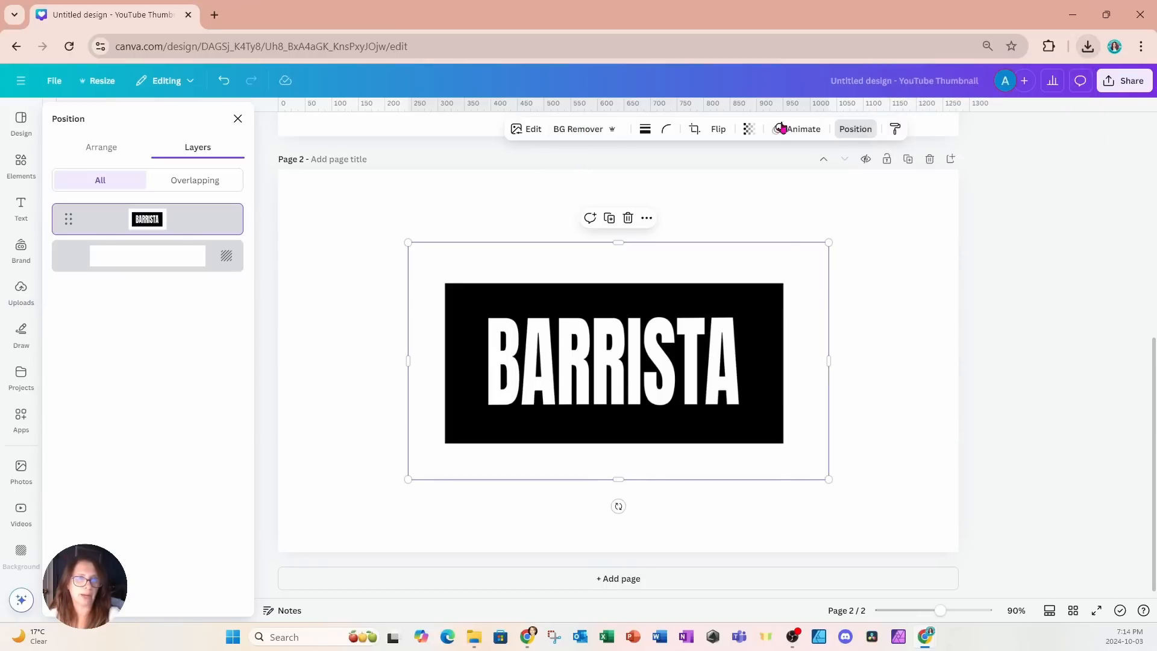
- Remove the background from the BARRISTA image on page 2 so the letters are cut out of the black rectangle
left_click(576, 129)
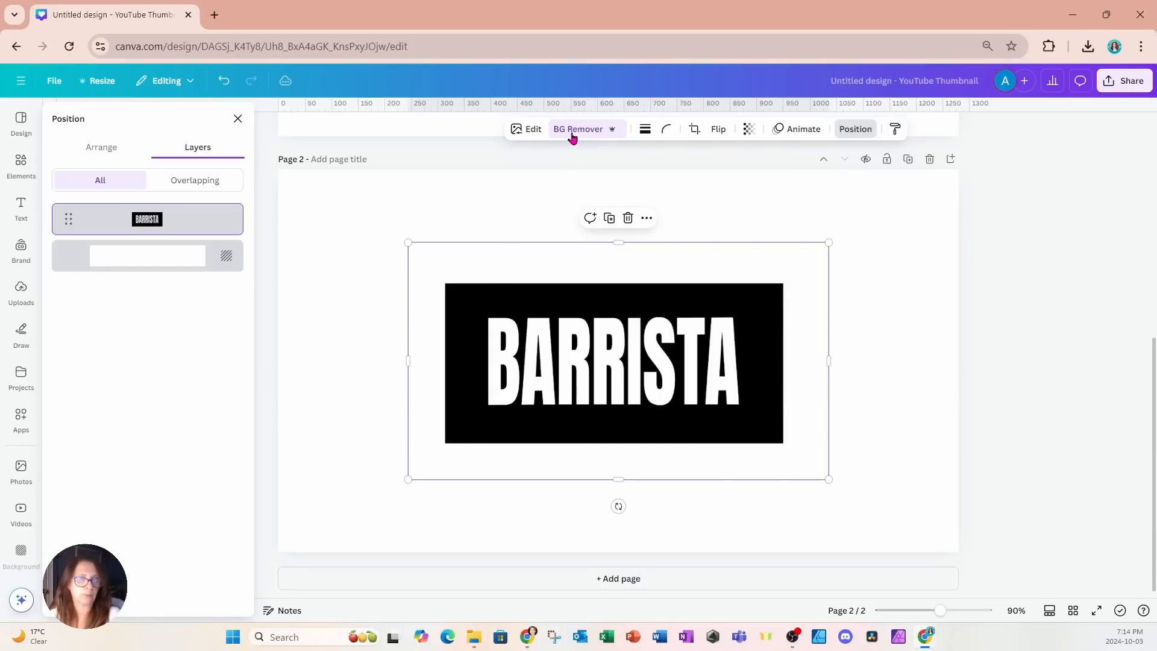
left_click(572, 133)
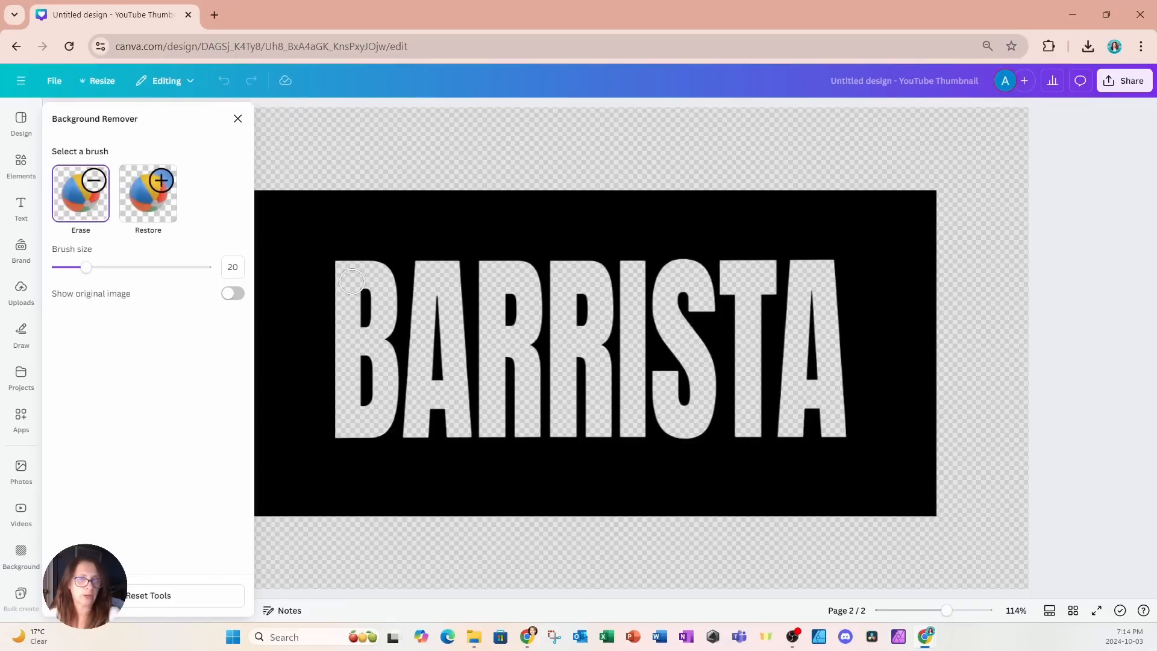
left_click(239, 119)
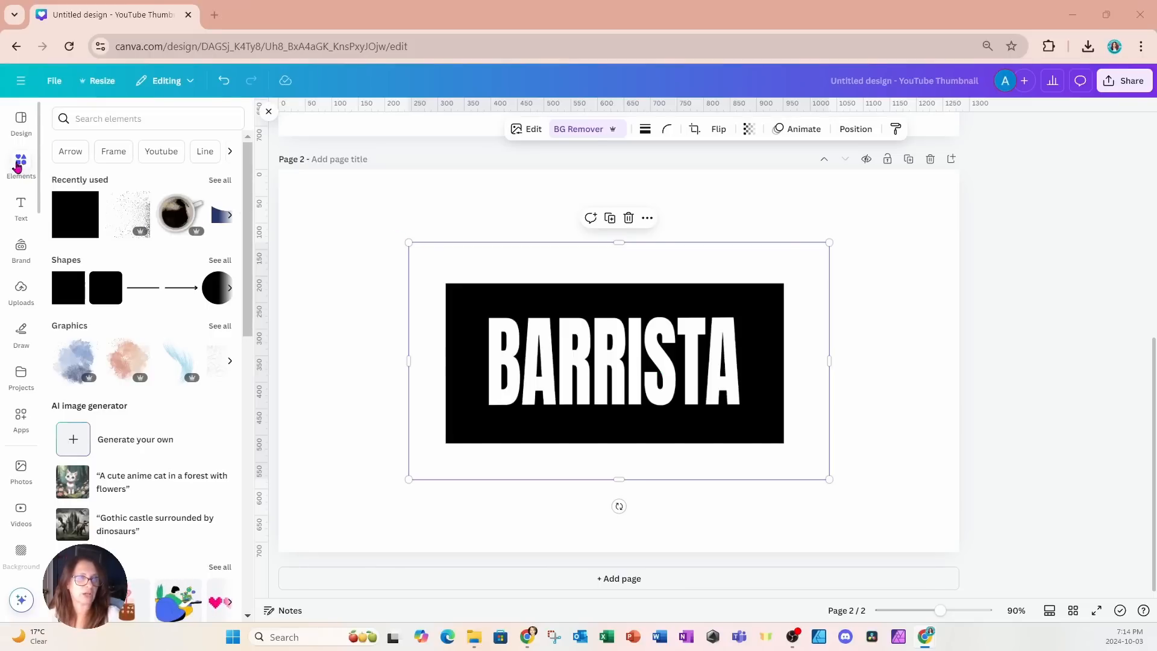
- Search the elements for COFFEE BEANS photos and add the full-frame brown roasted beans photo to page 2
left_click(85, 120)
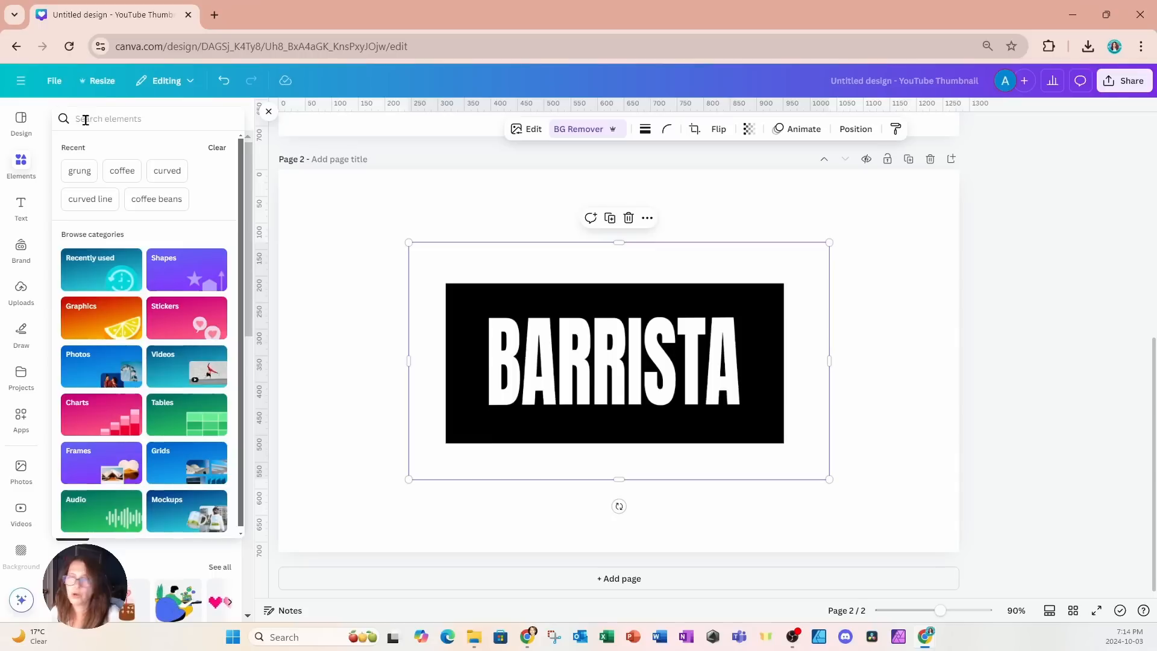
type("cof")
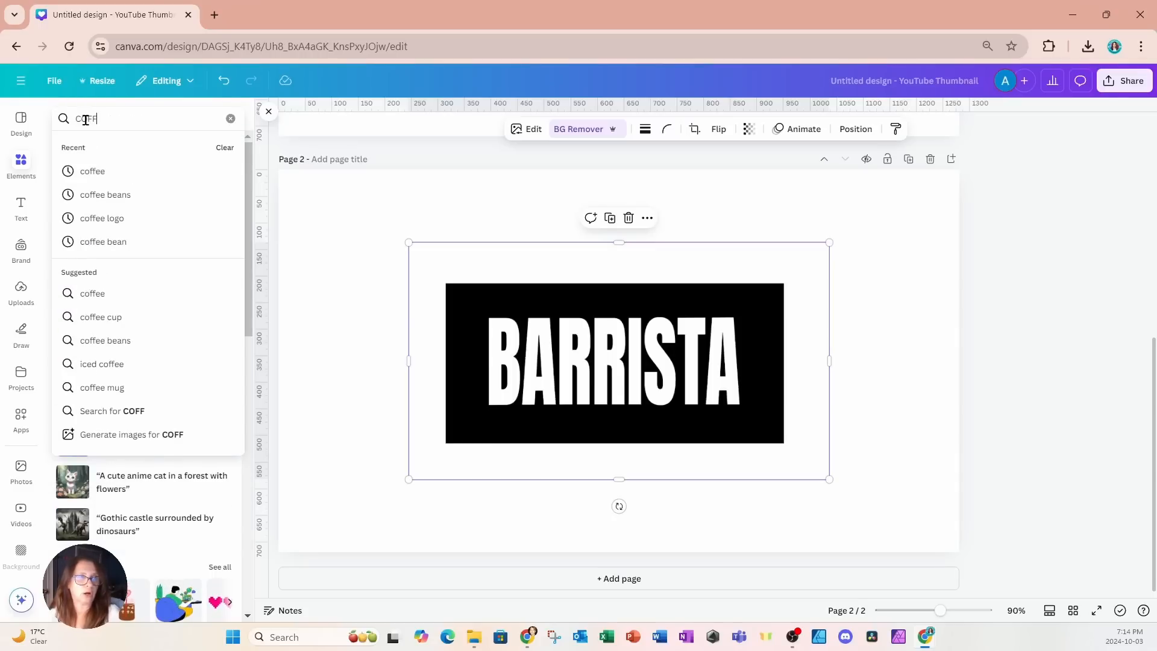
type("FEE ")
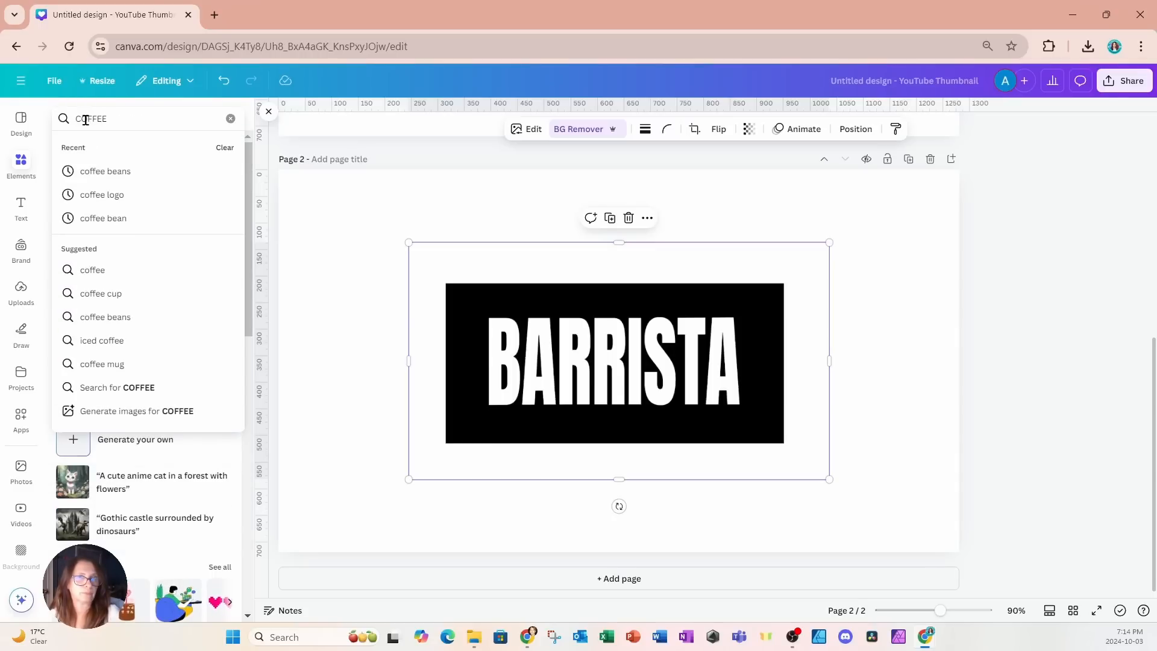
type("BEANS")
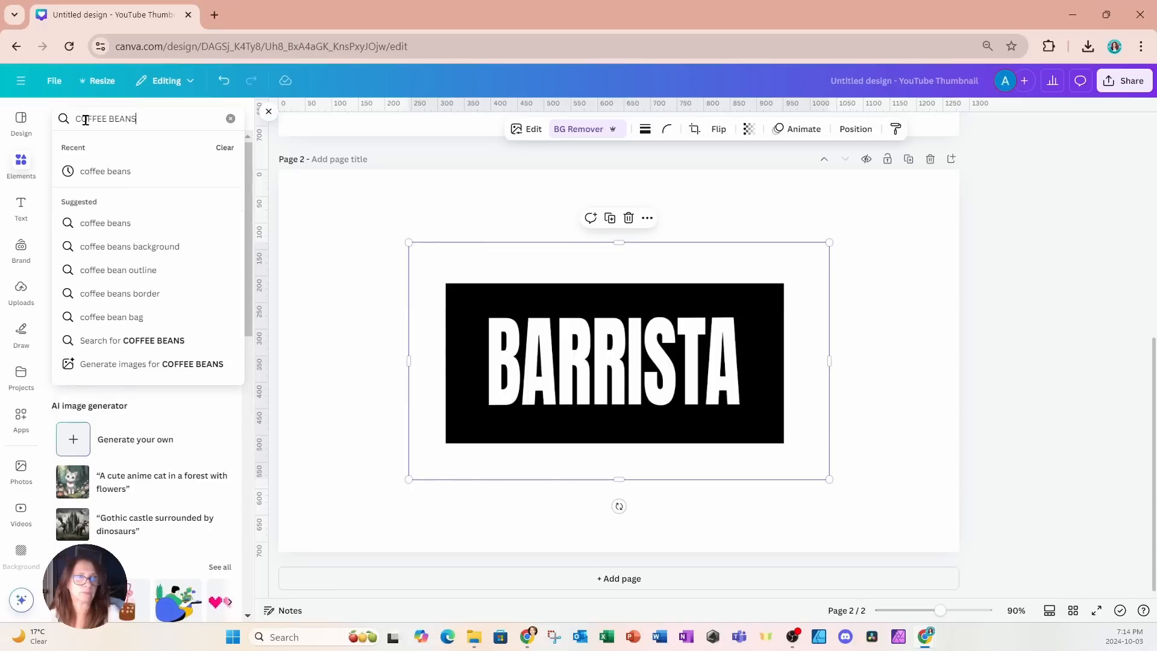
key("Return")
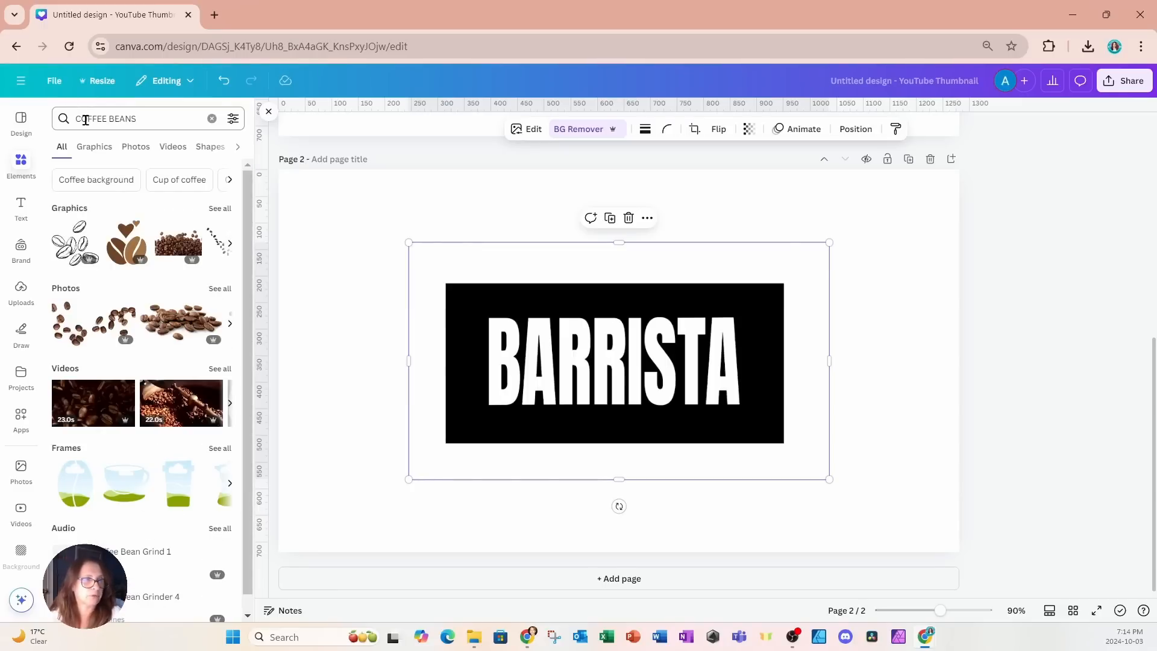
left_click(131, 149)
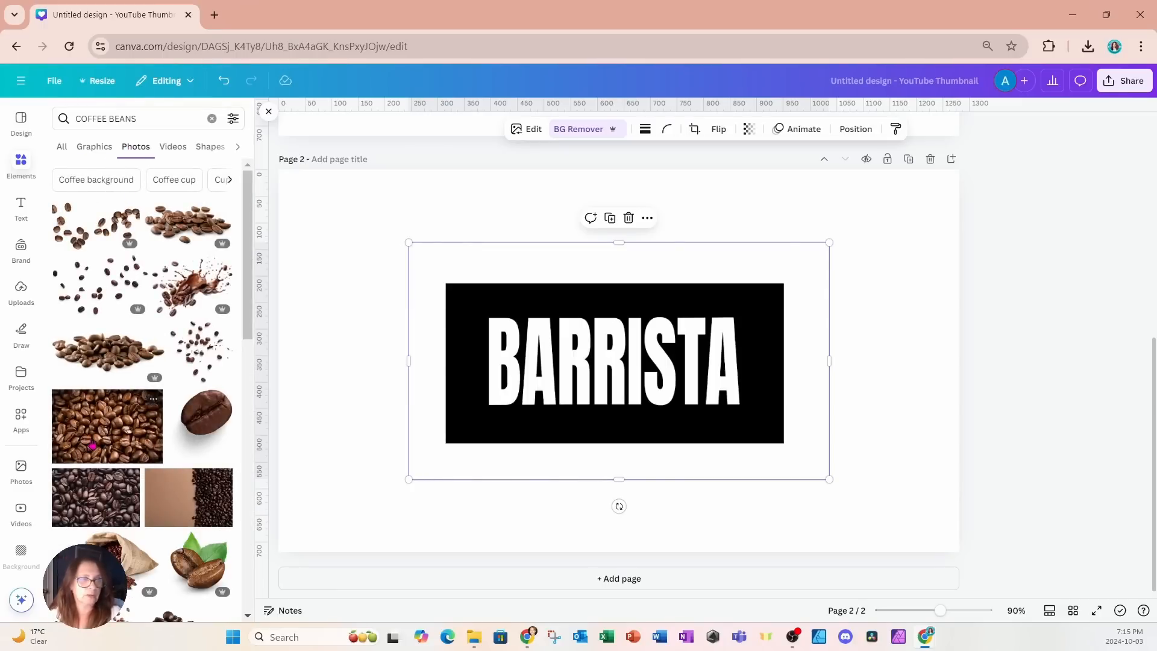
left_click(93, 445)
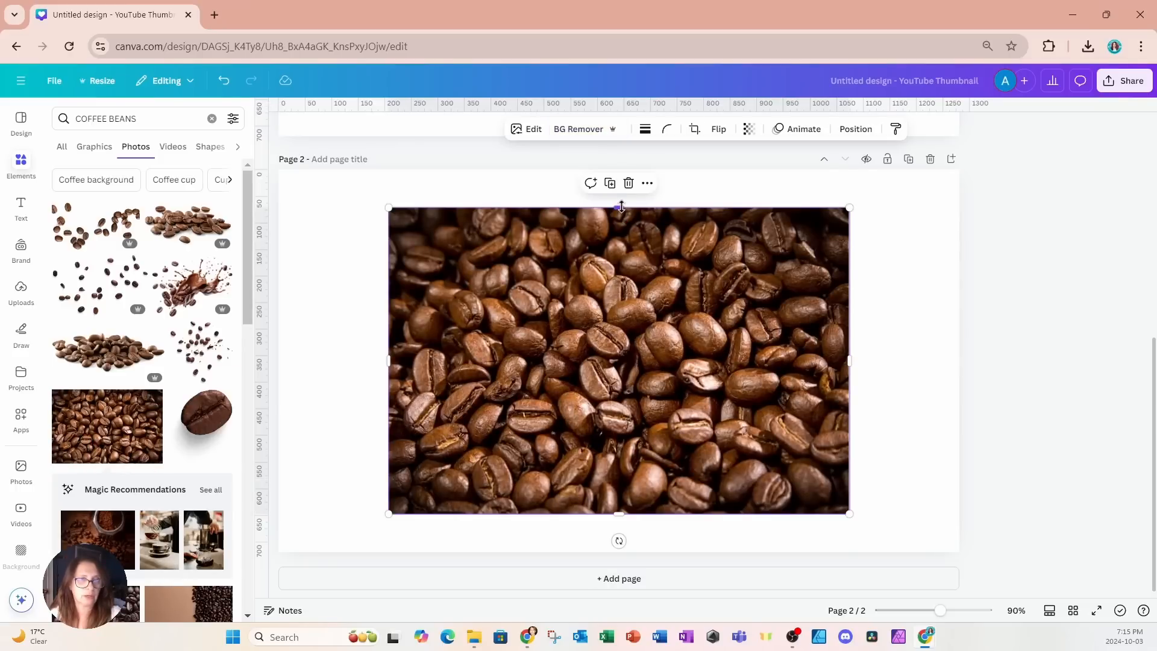
- Crop the coffee beans photo's upper and lower edges and move its layer behind the BARRISTA cutout
left_click_drag(622, 207, 620, 277)
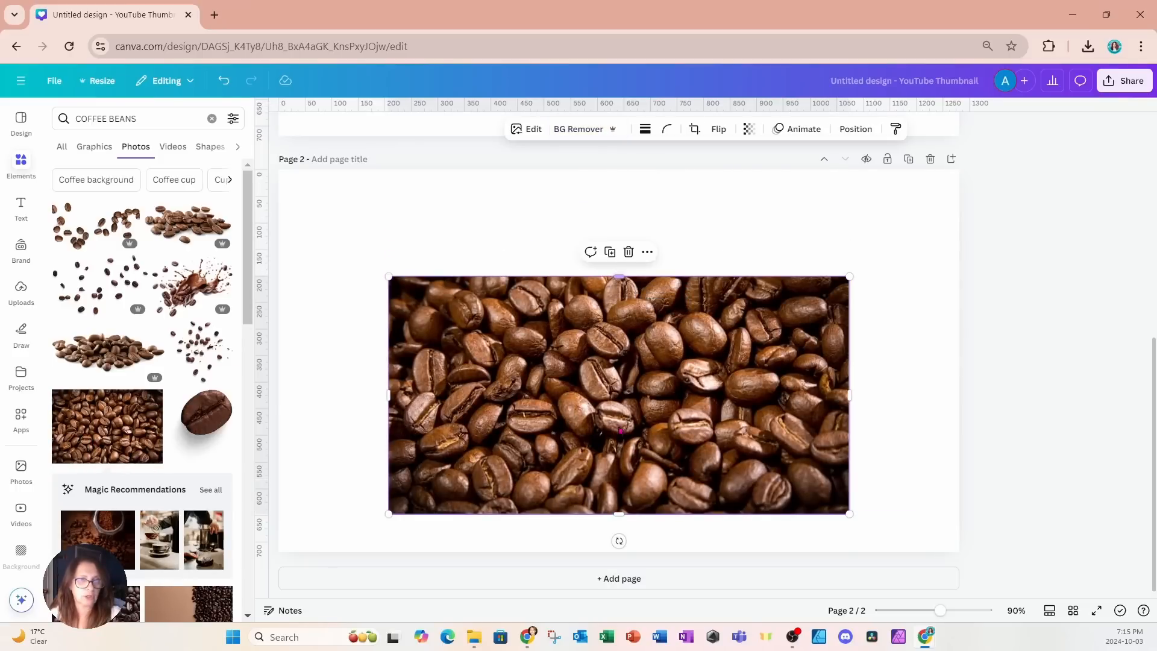
left_click_drag(619, 514, 631, 465)
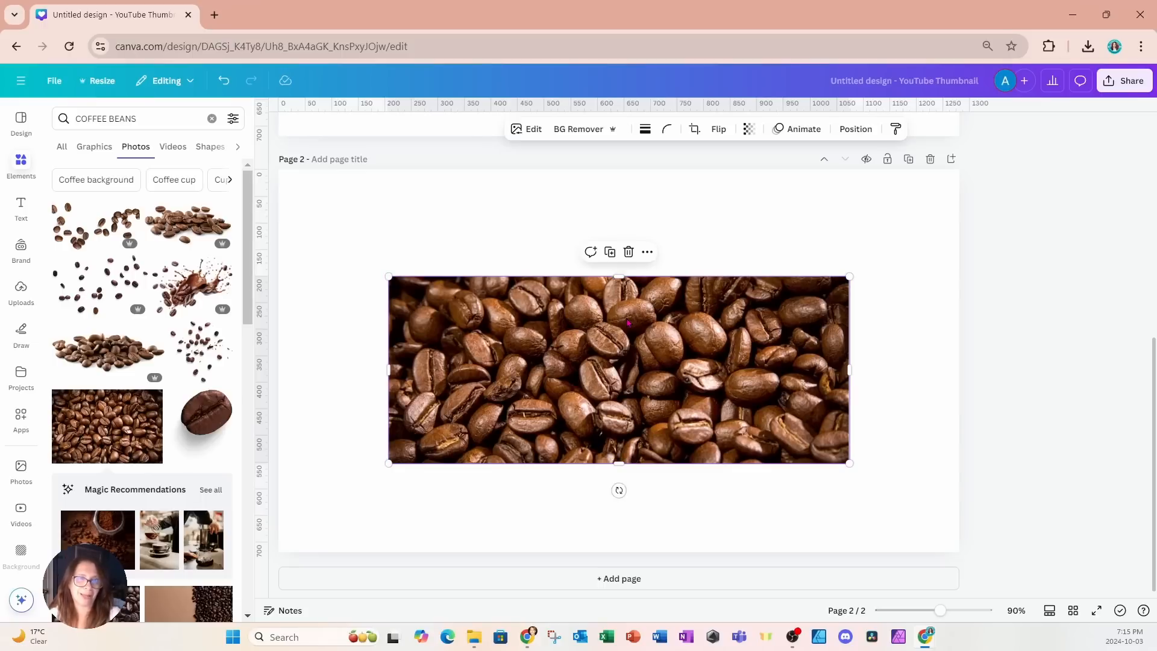
left_click(855, 131)
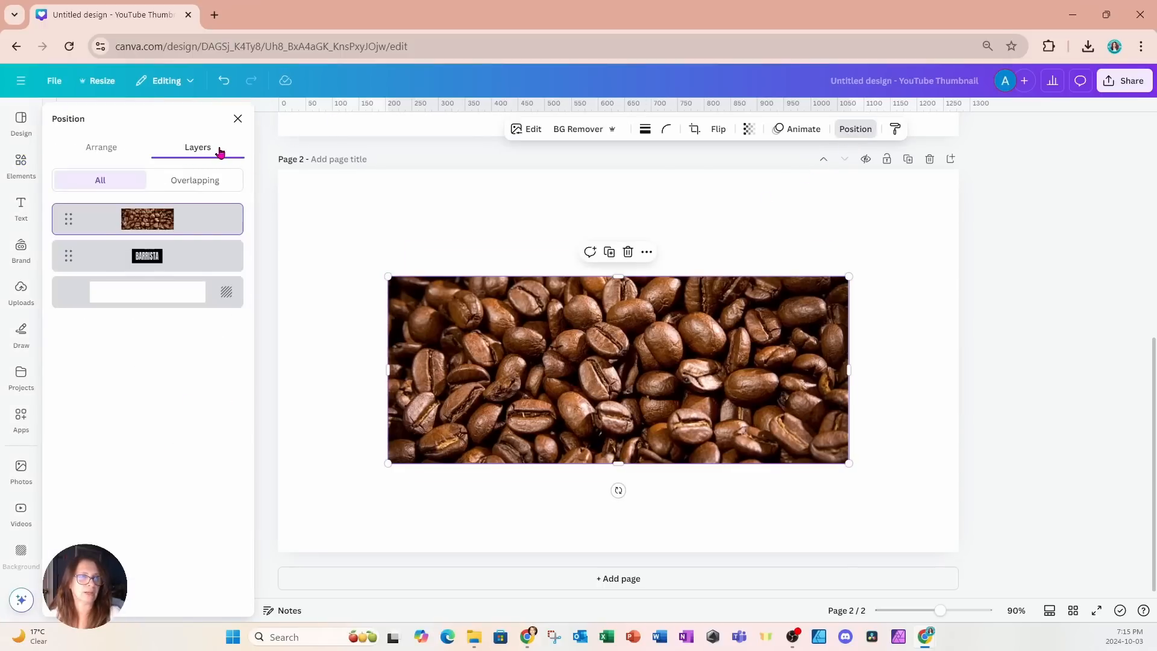
left_click_drag(178, 224, 179, 286)
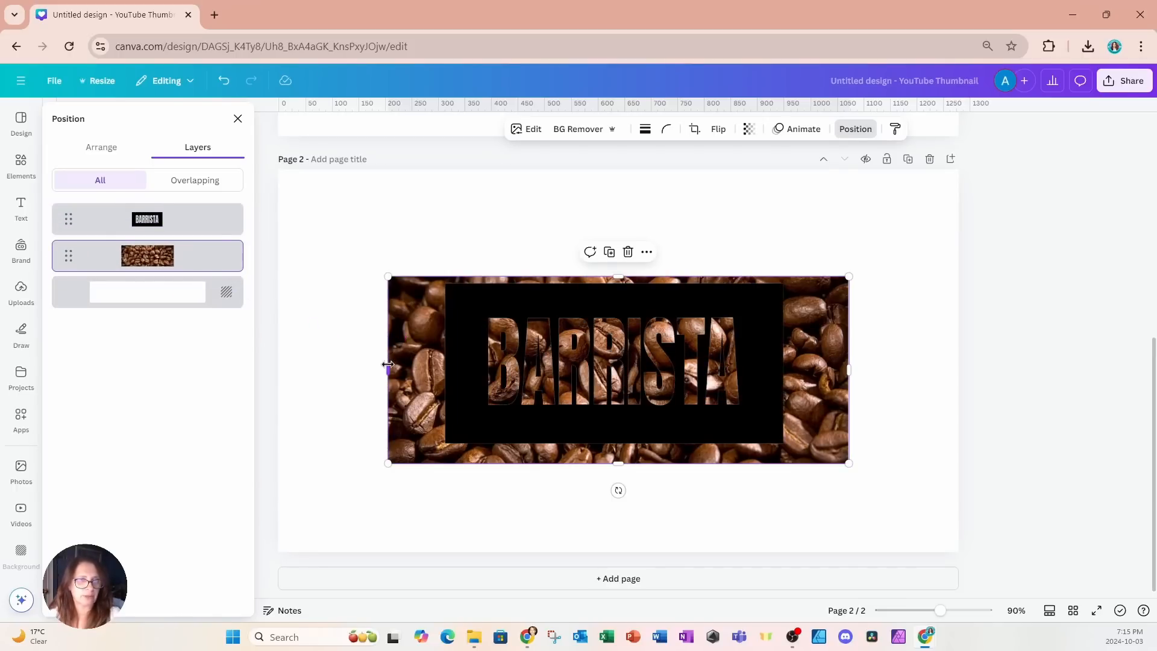
- Crop, resize and reposition the coffee beans photo so it fits within the black rectangle behind the BARRISTA letters
left_click_drag(387, 277, 440, 308)
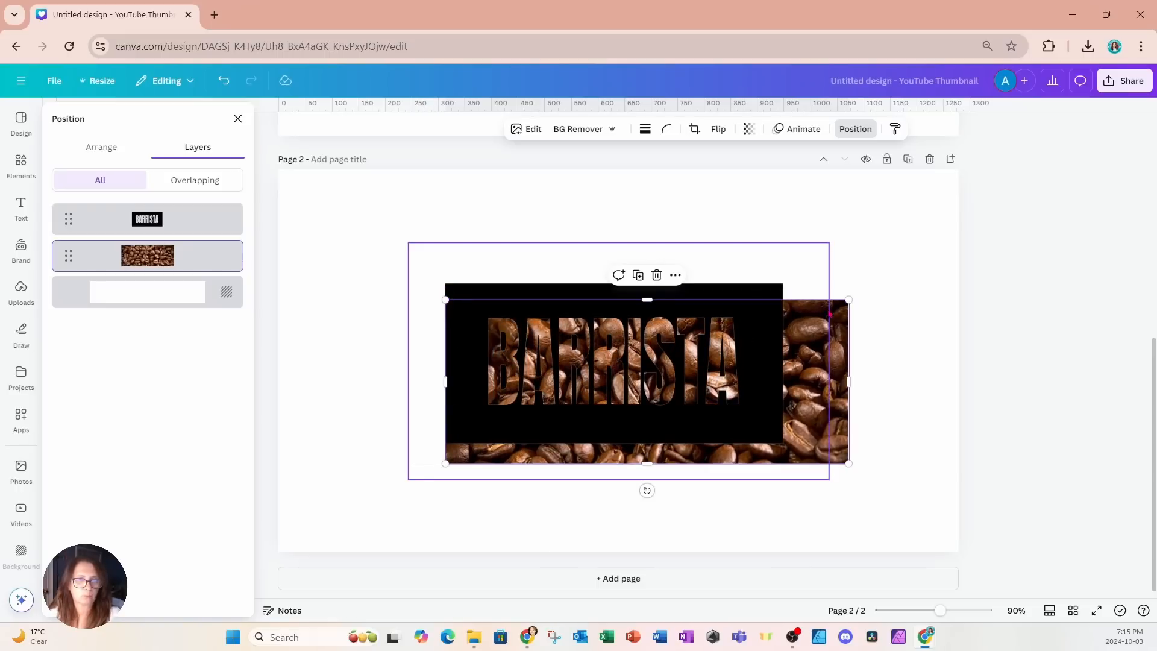
left_click_drag(849, 300, 751, 339)
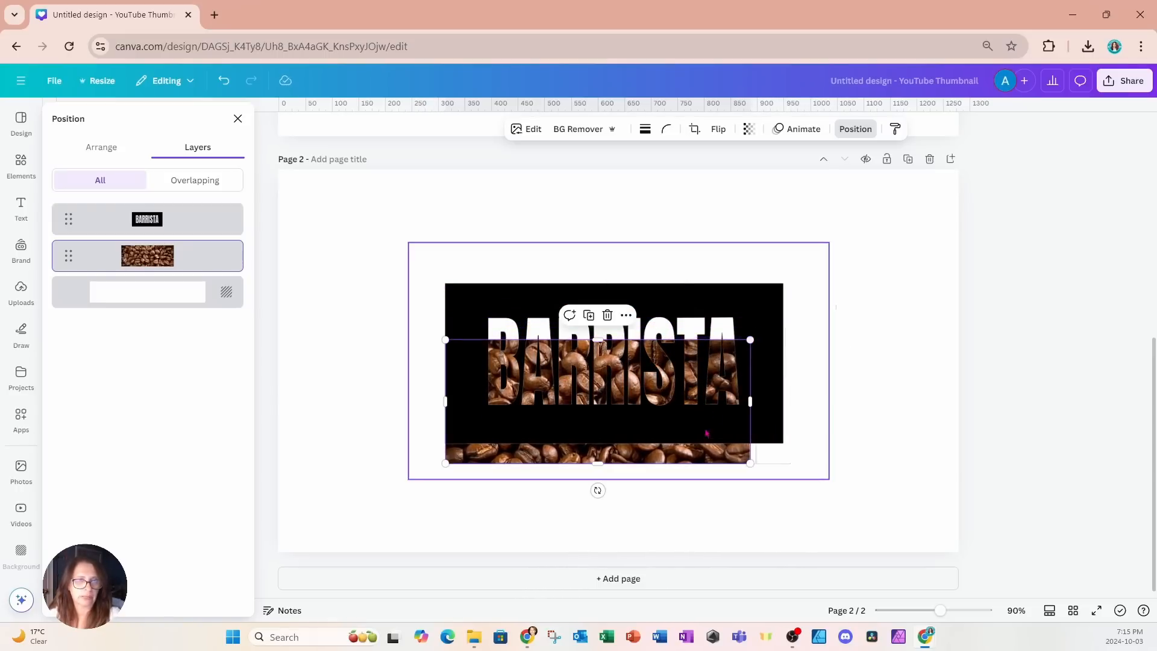
left_click_drag(703, 459, 705, 430)
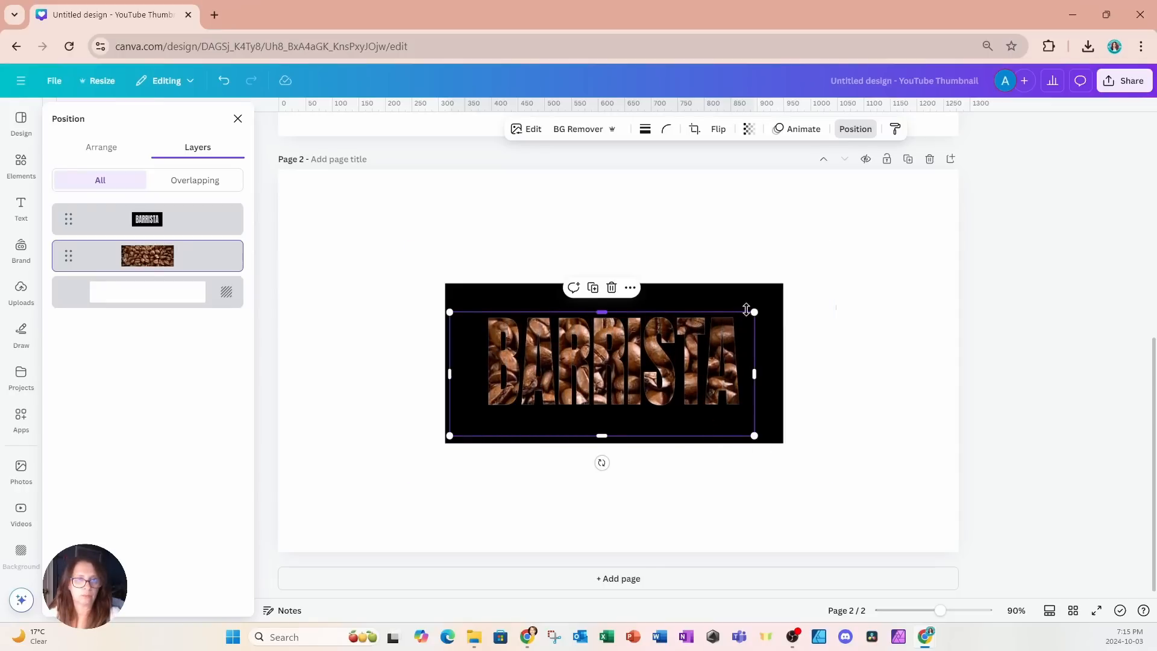
left_click_drag(602, 311, 610, 279)
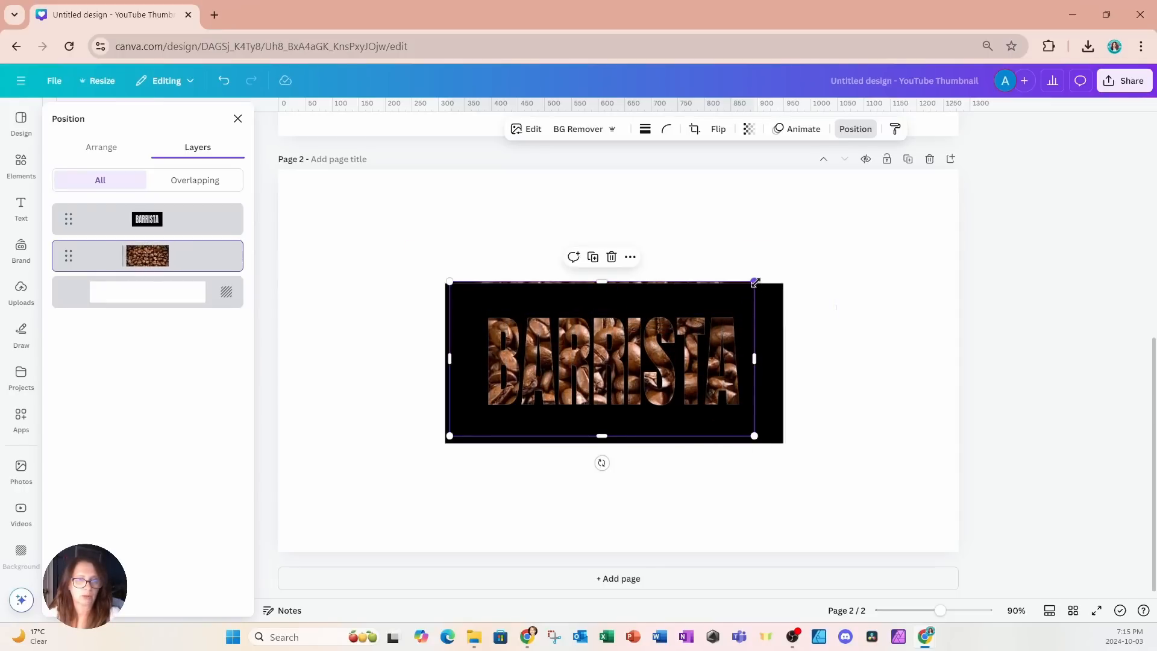
left_click_drag(754, 281, 745, 294)
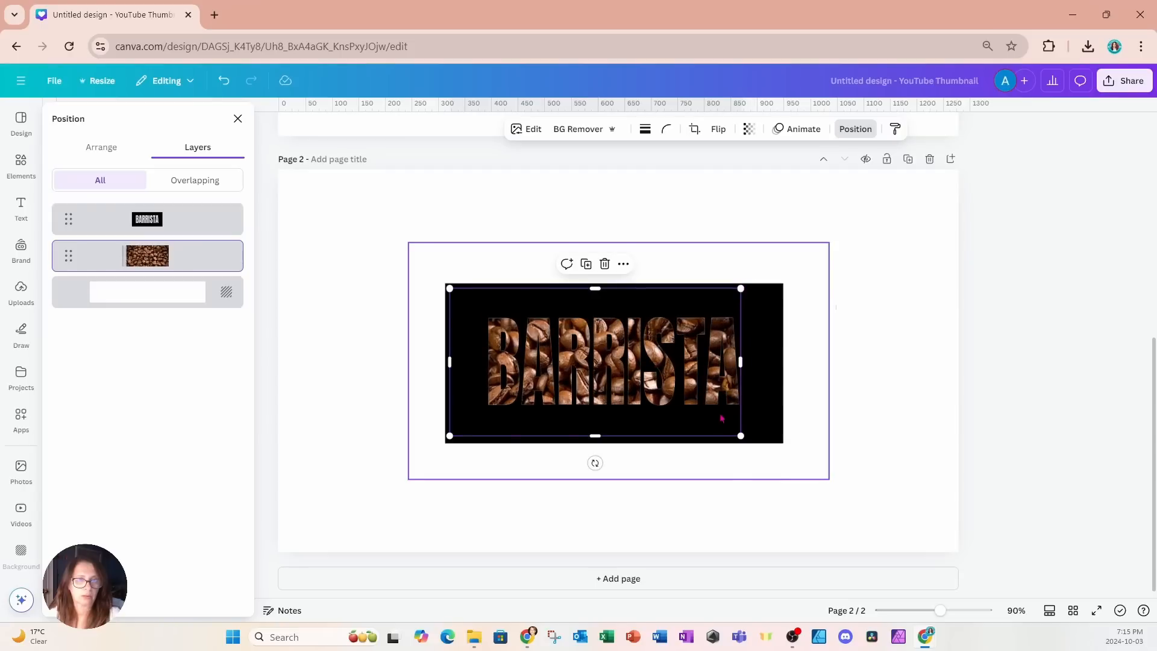
left_click_drag(721, 418, 738, 417)
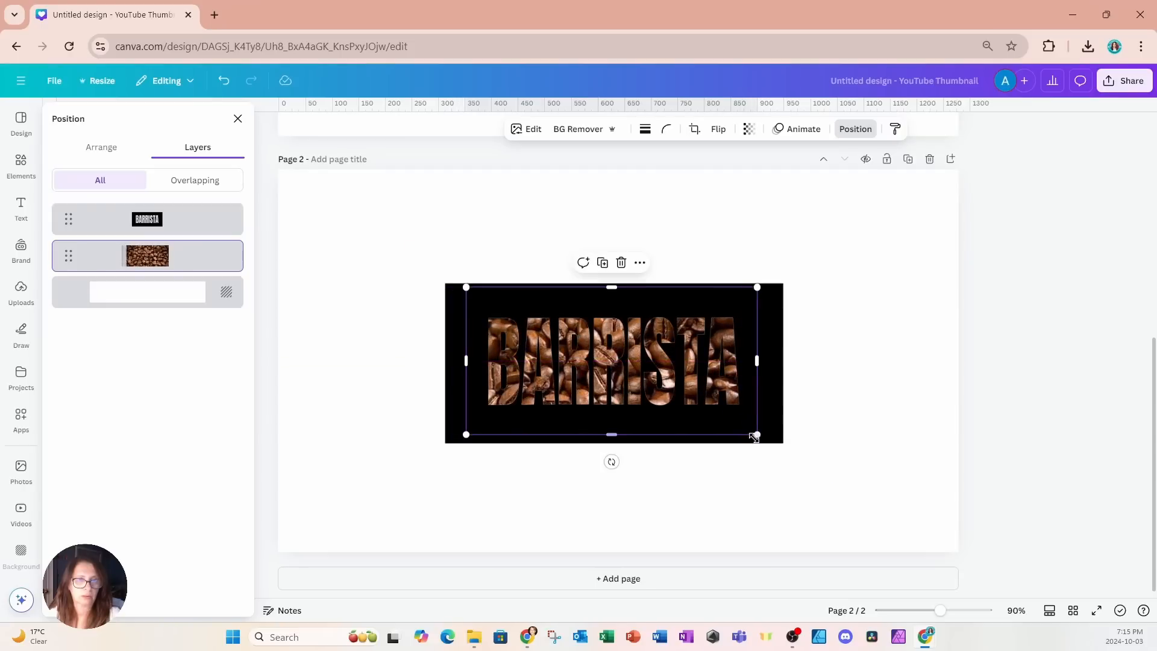
left_click_drag(613, 435, 621, 449)
left_click_drag(758, 362, 751, 362)
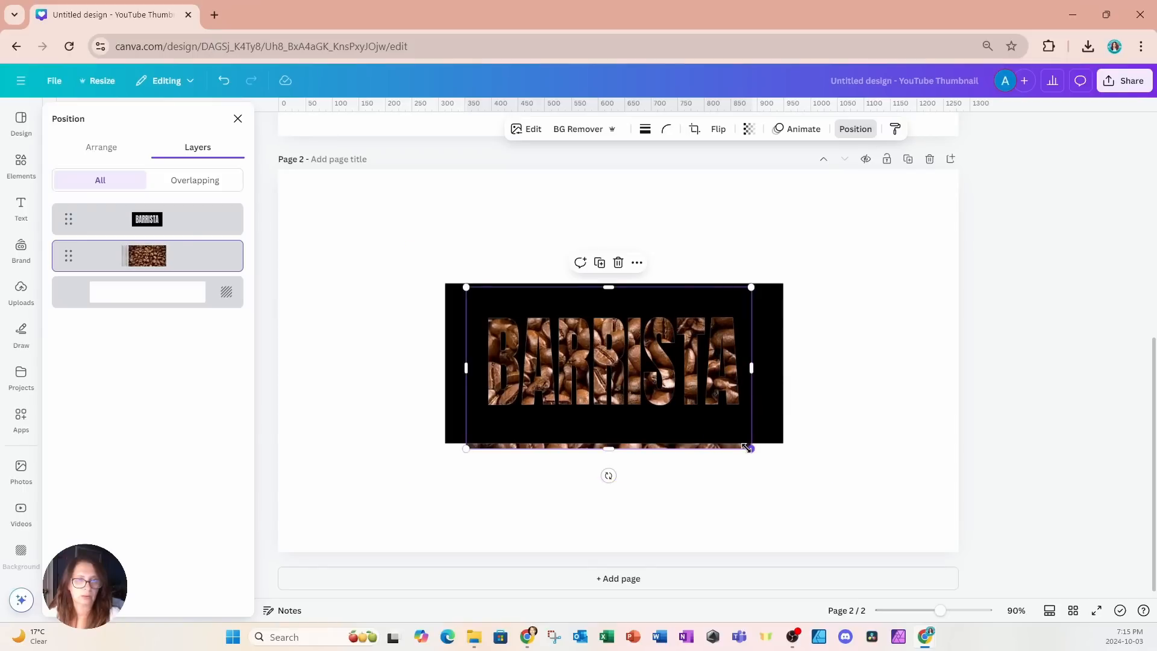
left_click_drag(751, 448, 741, 440)
left_click_drag(608, 444, 610, 434)
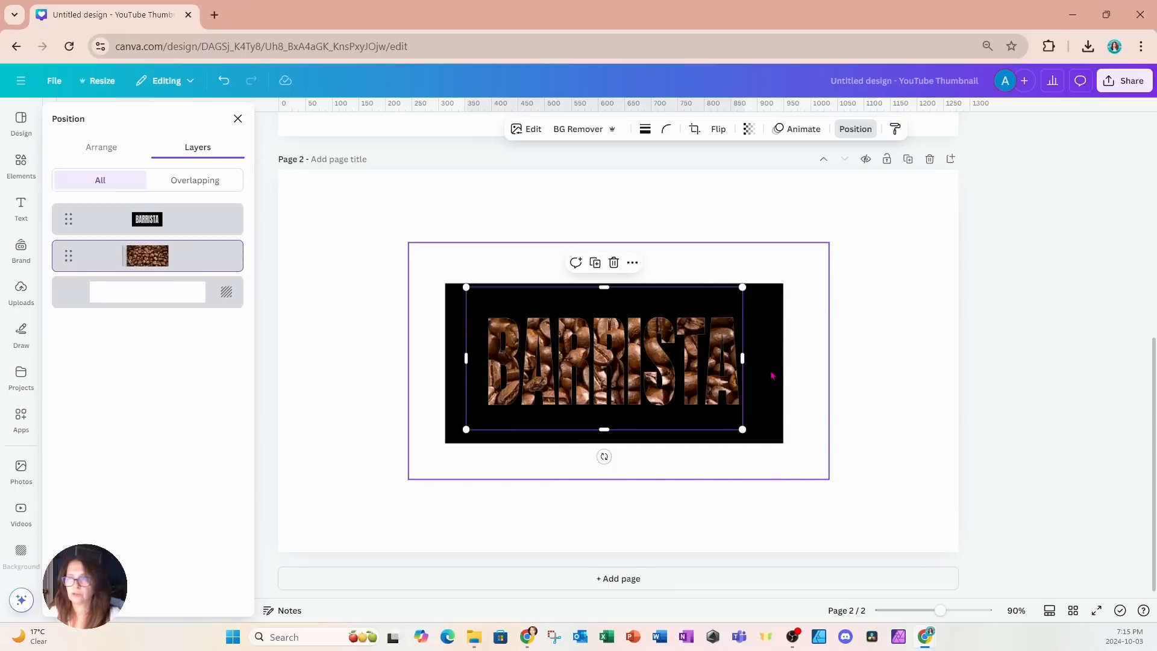
- Search the elements for CURVE, add the dark red wave graphic with the red swoosh, and move it below the lettering
left_click(21, 166)
left_click(160, 117)
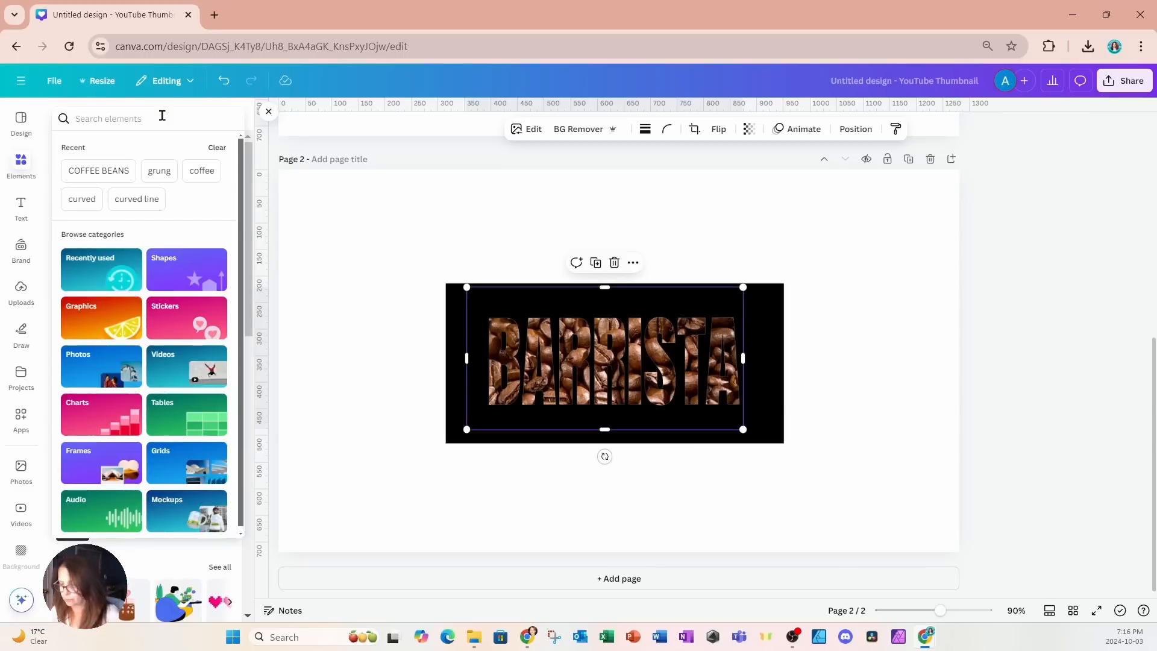
type("CURVE")
key("Return")
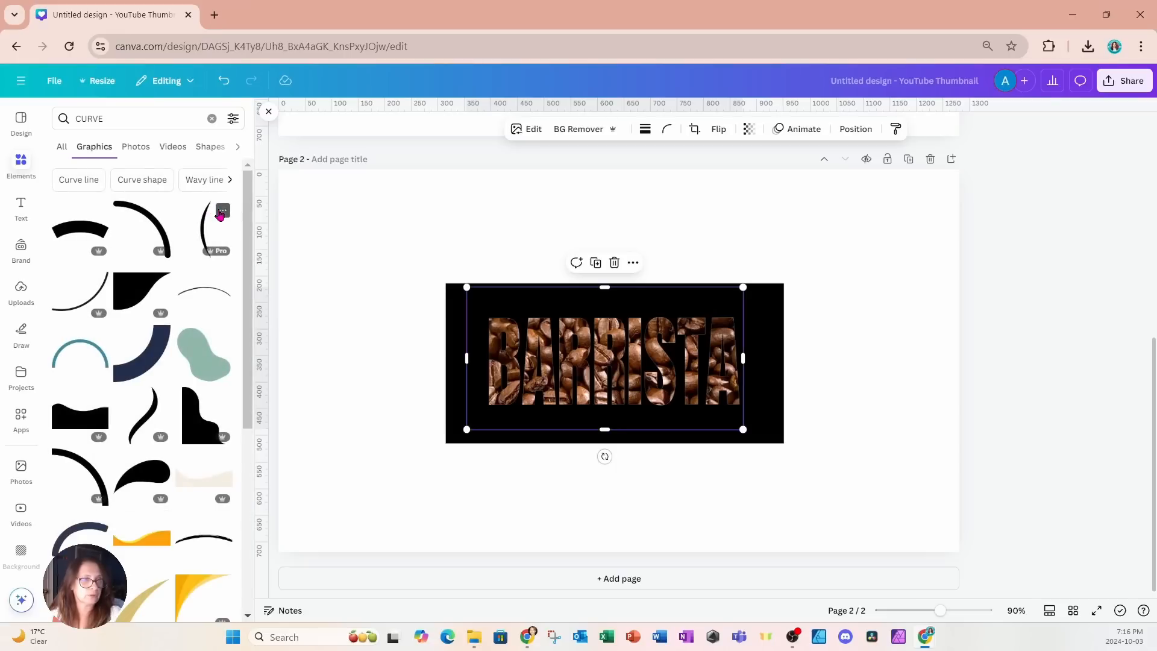
scroll(162, 388, "down", 5)
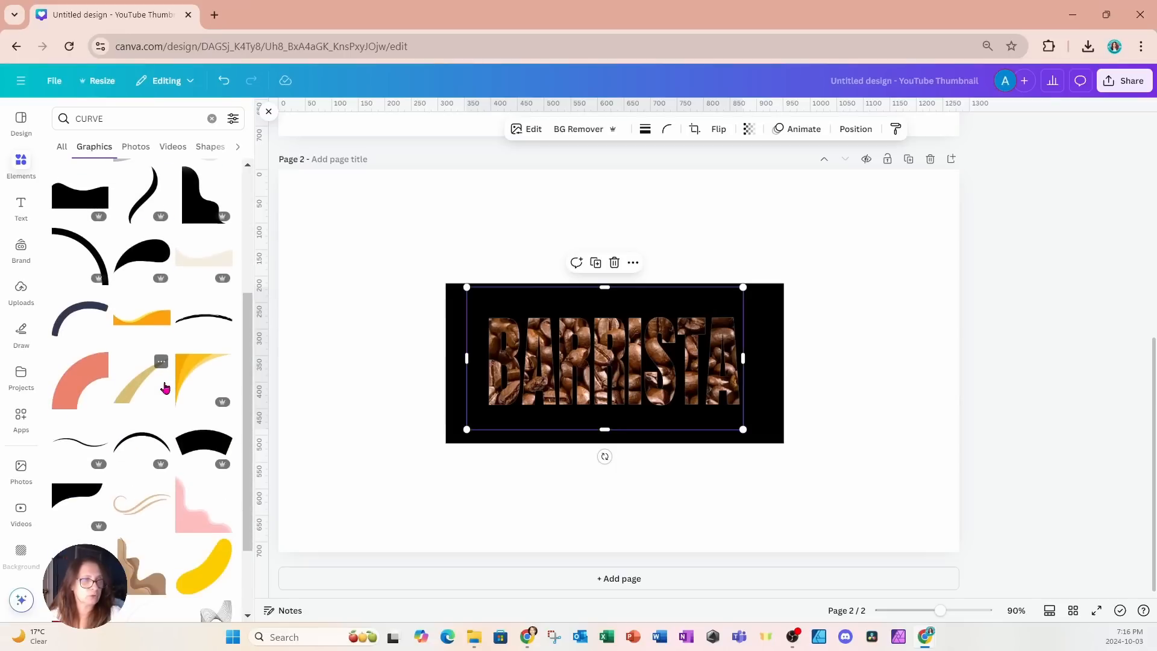
scroll(165, 388, "down", 5)
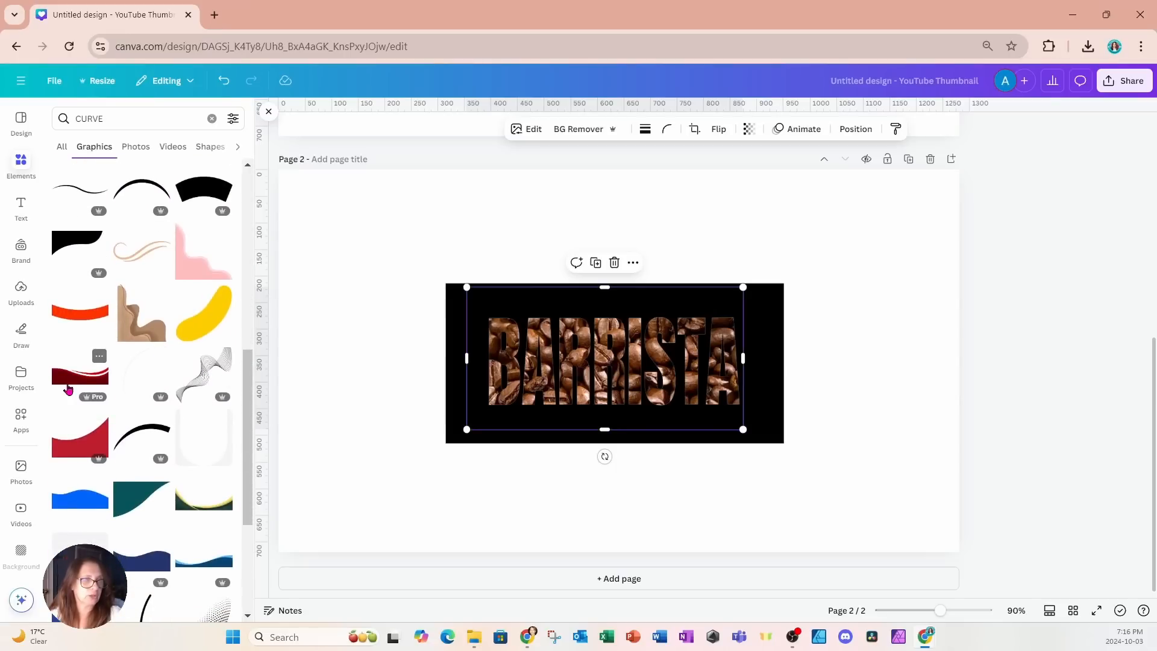
left_click(64, 386)
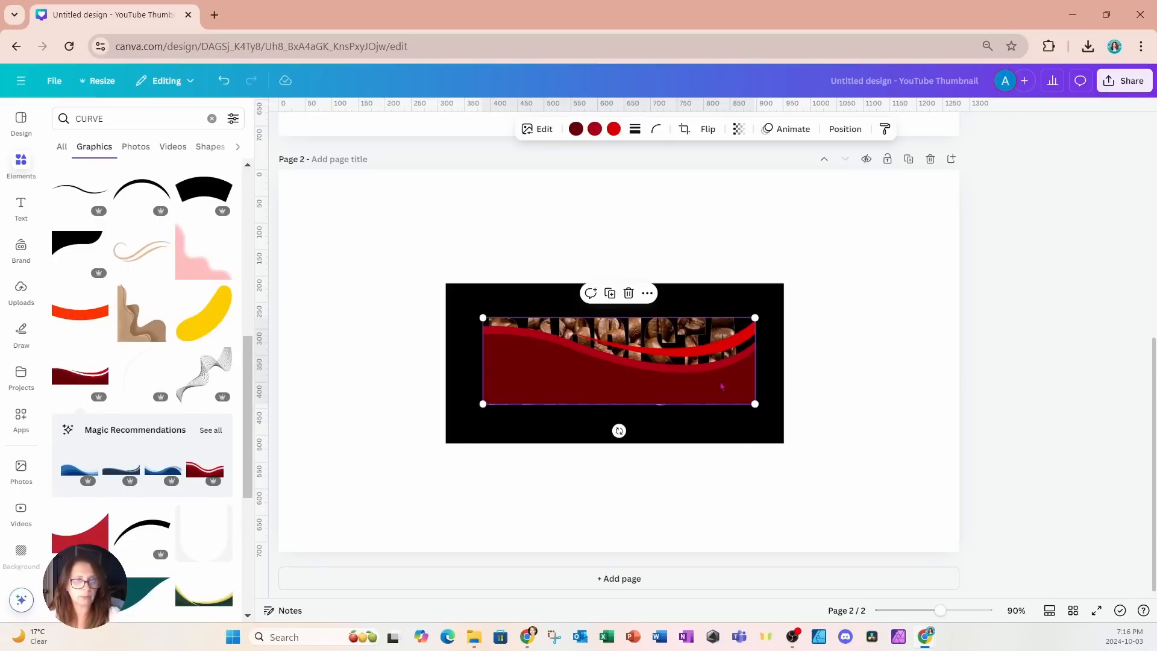
left_click_drag(722, 387, 707, 503)
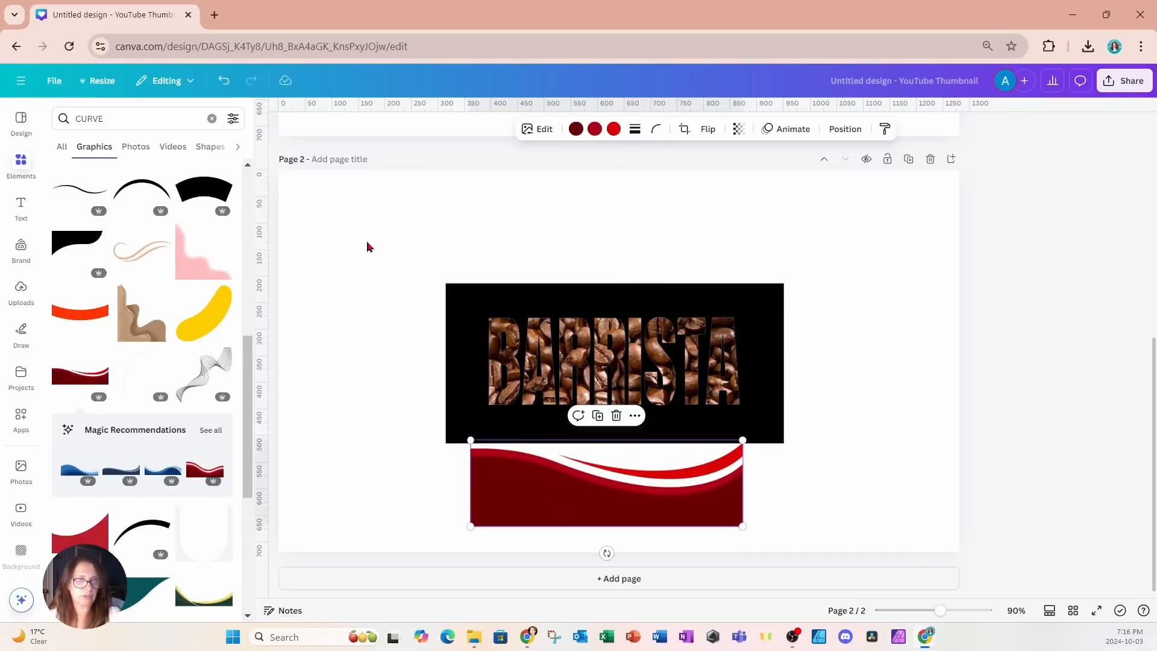
- Select the BARRISTA cutout and coffee beans photo together and enlarge them to nearly fill page 2
left_click_drag(367, 247, 868, 418)
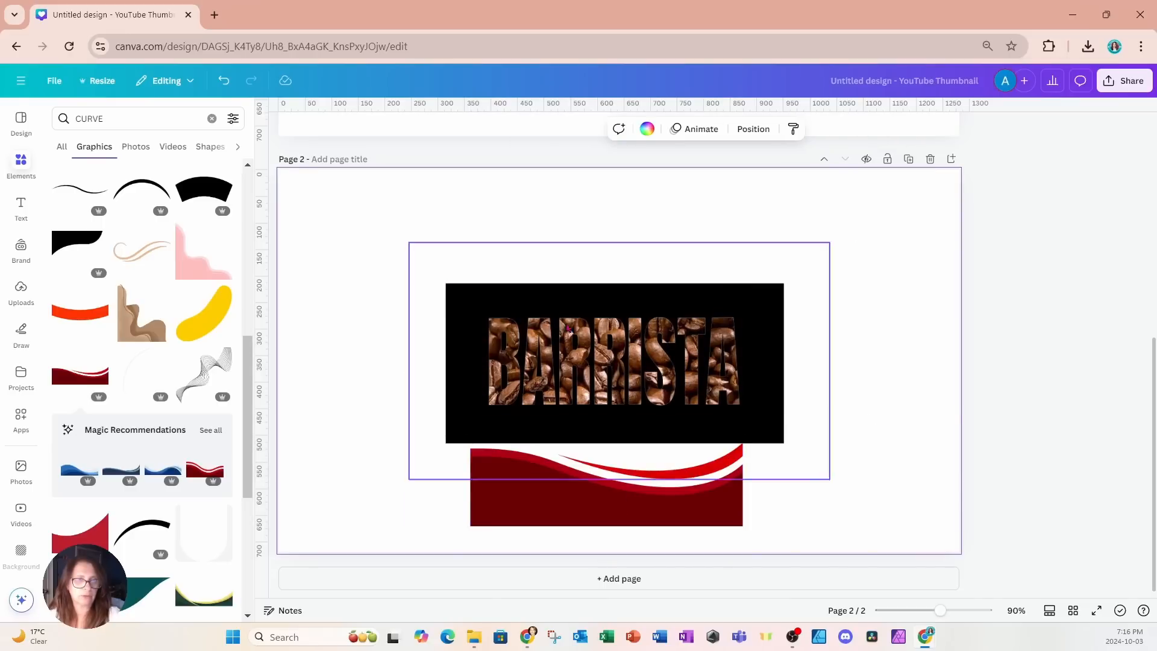
left_click_drag(396, 260, 840, 407)
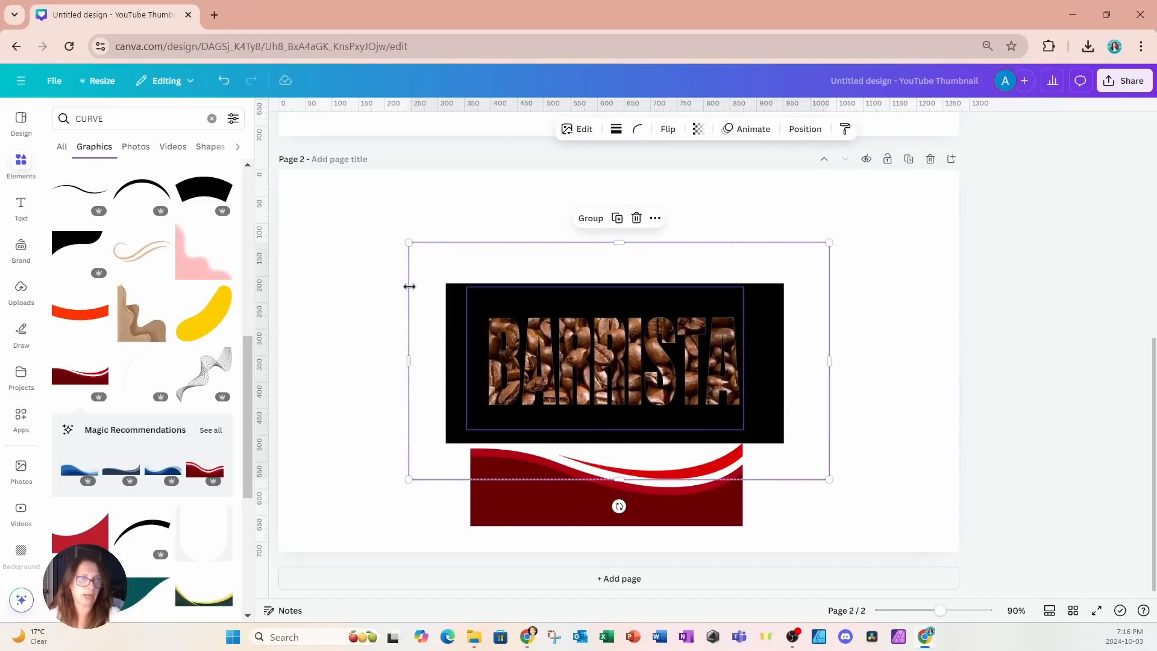
left_click_drag(410, 243, 300, 182)
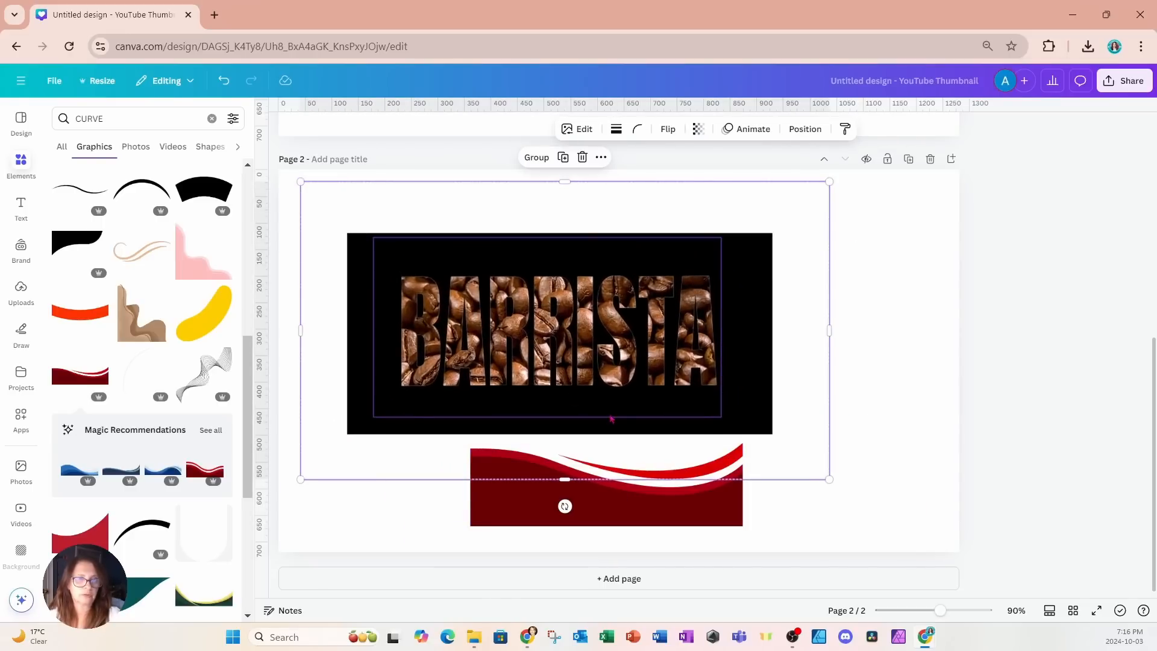
left_click_drag(830, 479, 967, 521)
- Enlarge the wave over the letters' lower half and recolor its dark red, crimson and bright red parts near-black, white and light tan
left_click(730, 524)
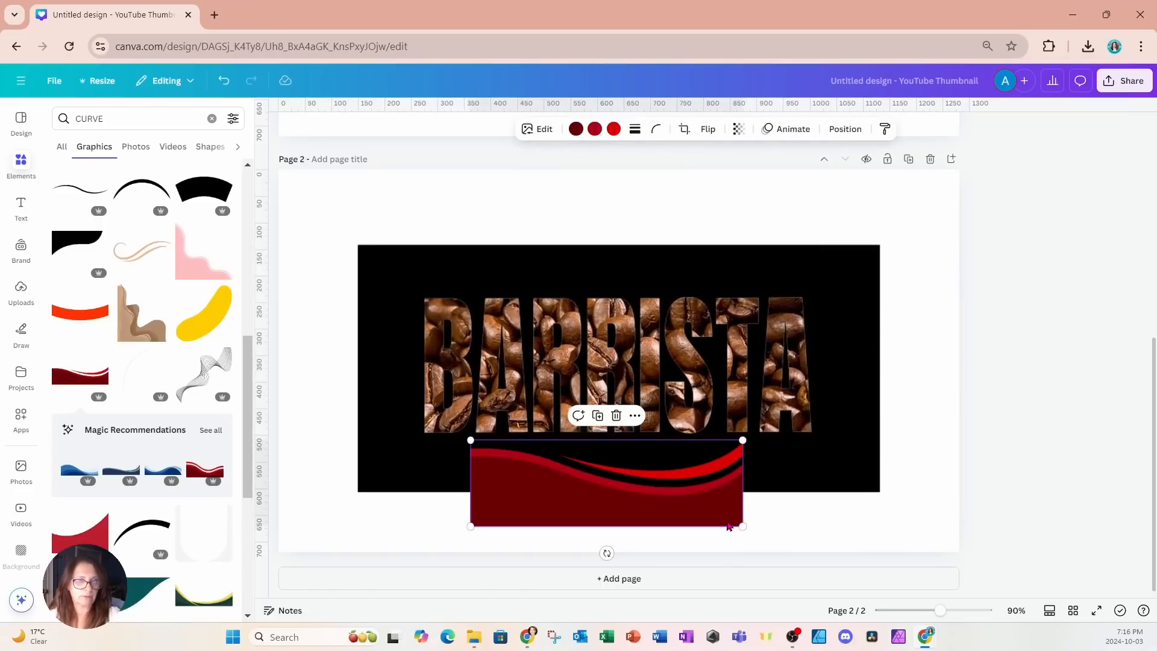
left_click_drag(730, 527, 783, 466)
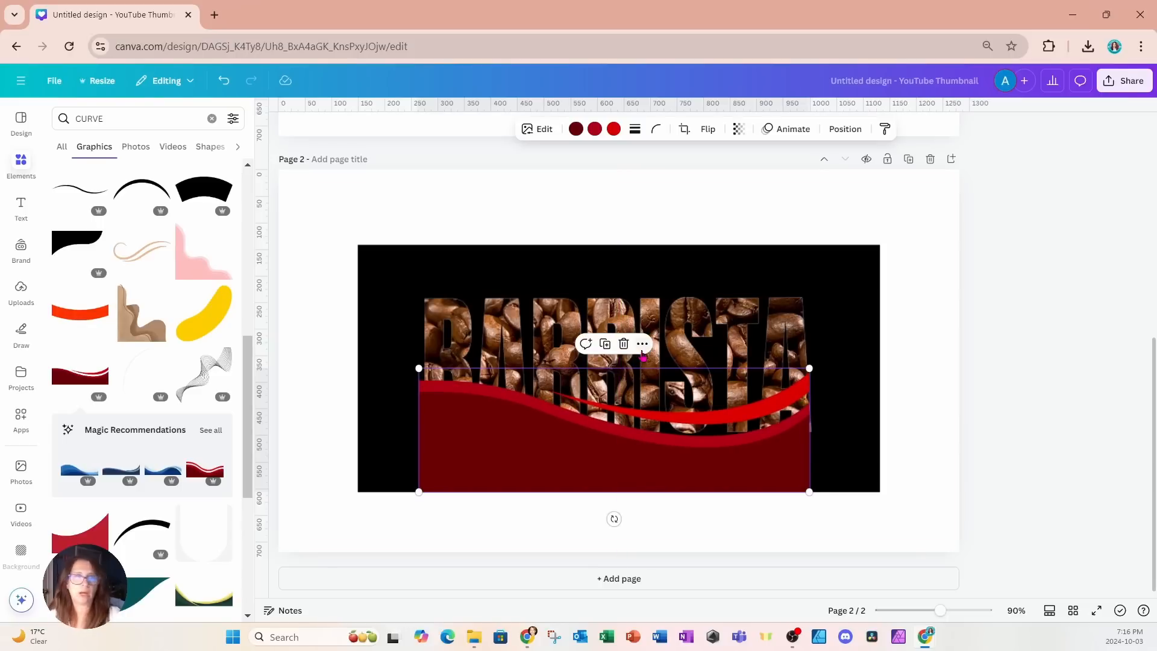
left_click(575, 129)
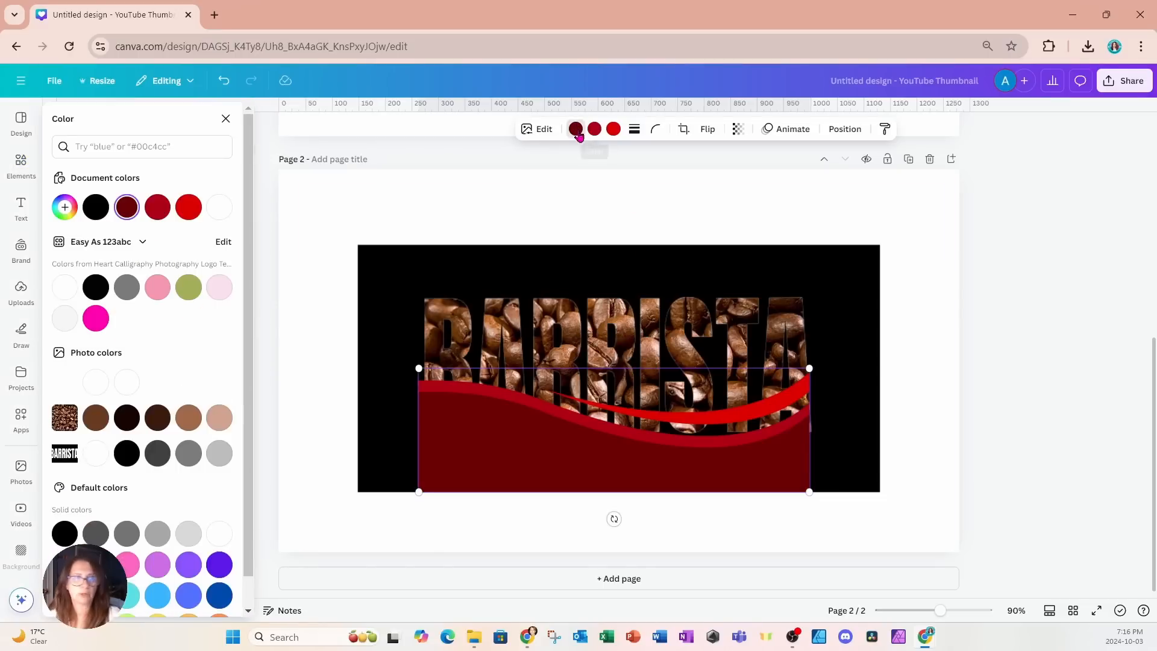
left_click(127, 418)
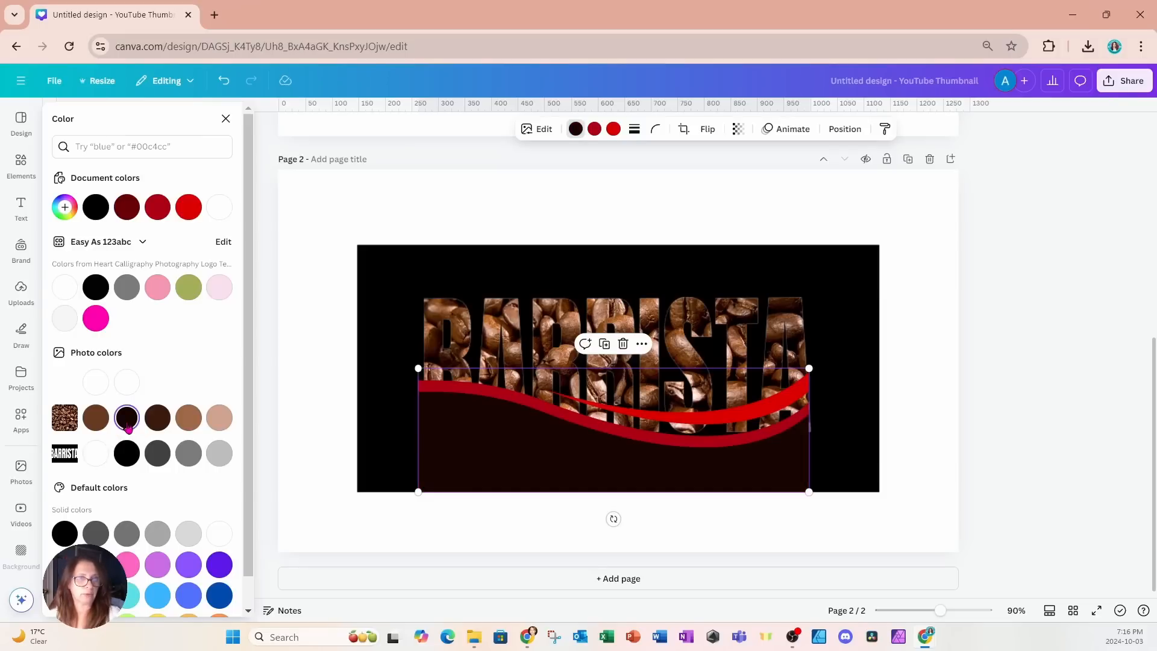
left_click(592, 135)
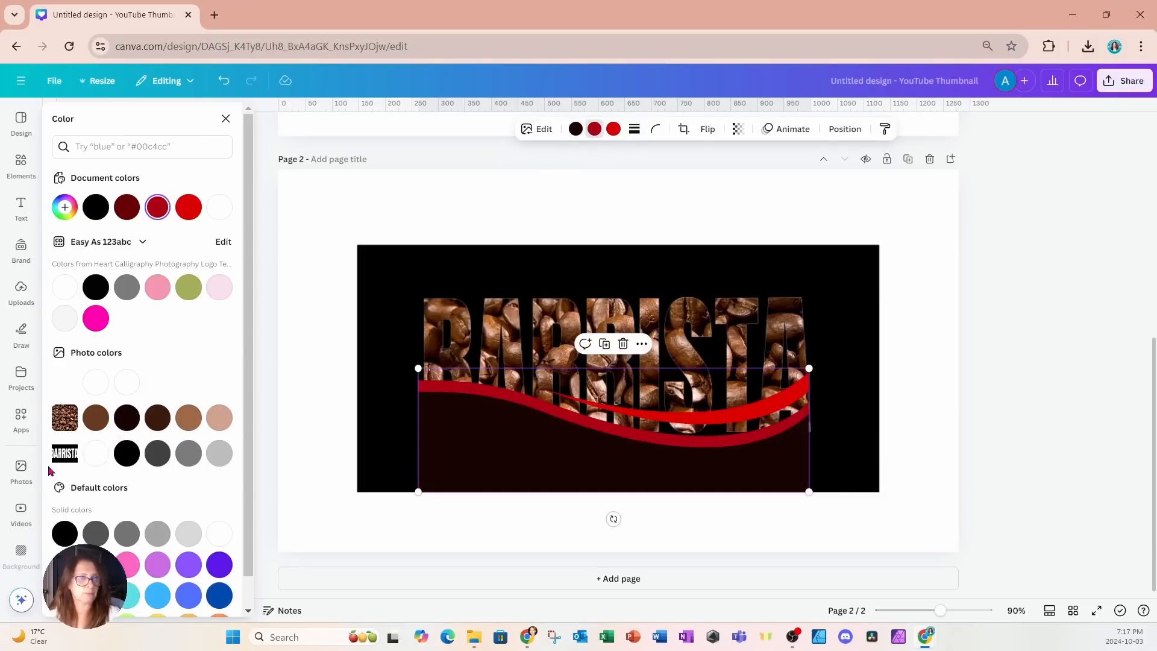
left_click(58, 292)
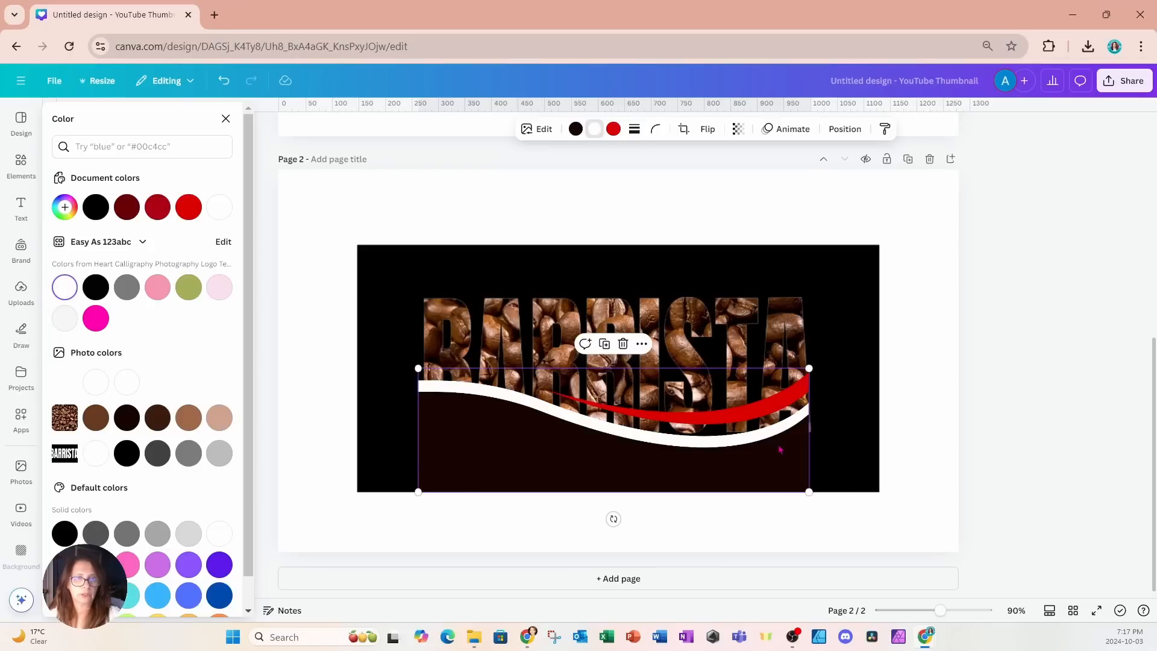
left_click(614, 135)
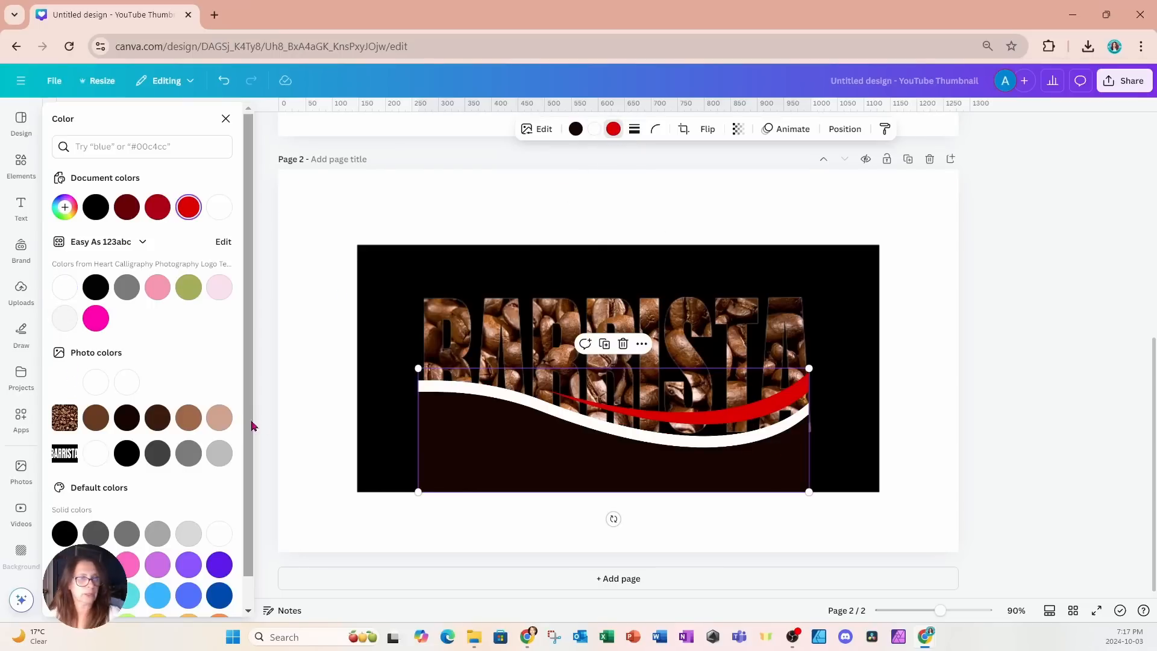
left_click(219, 418)
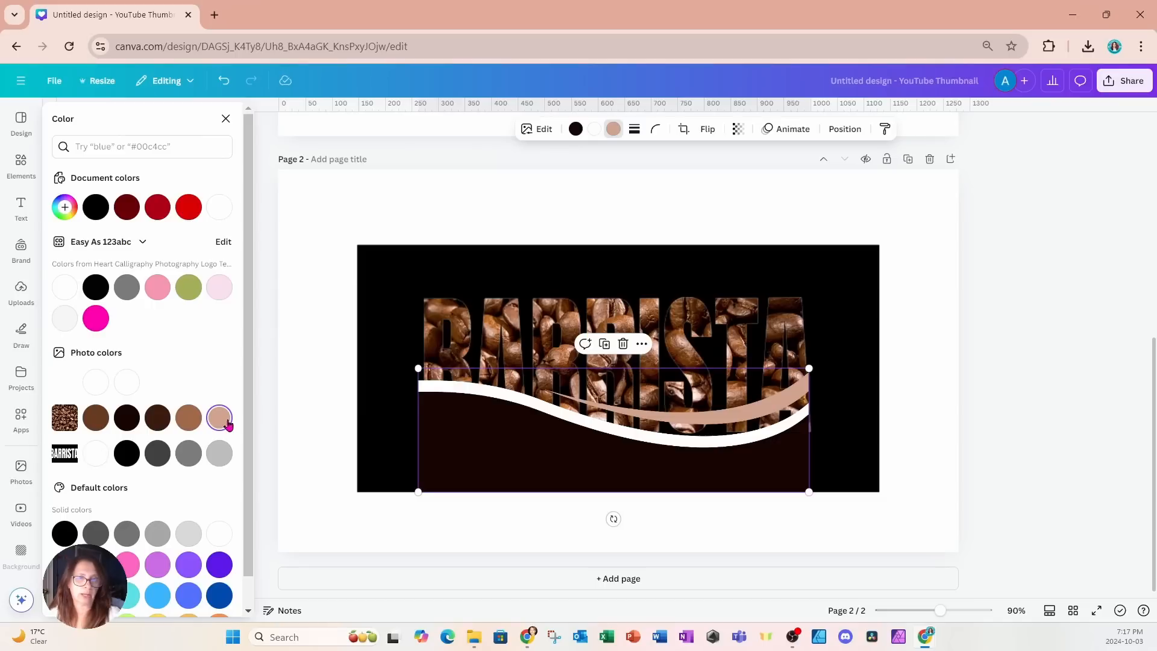
- Move the wave's layer between the BARRISTA cutout and the beans photo, then raise and slightly enlarge it to span the lettering
left_click(846, 130)
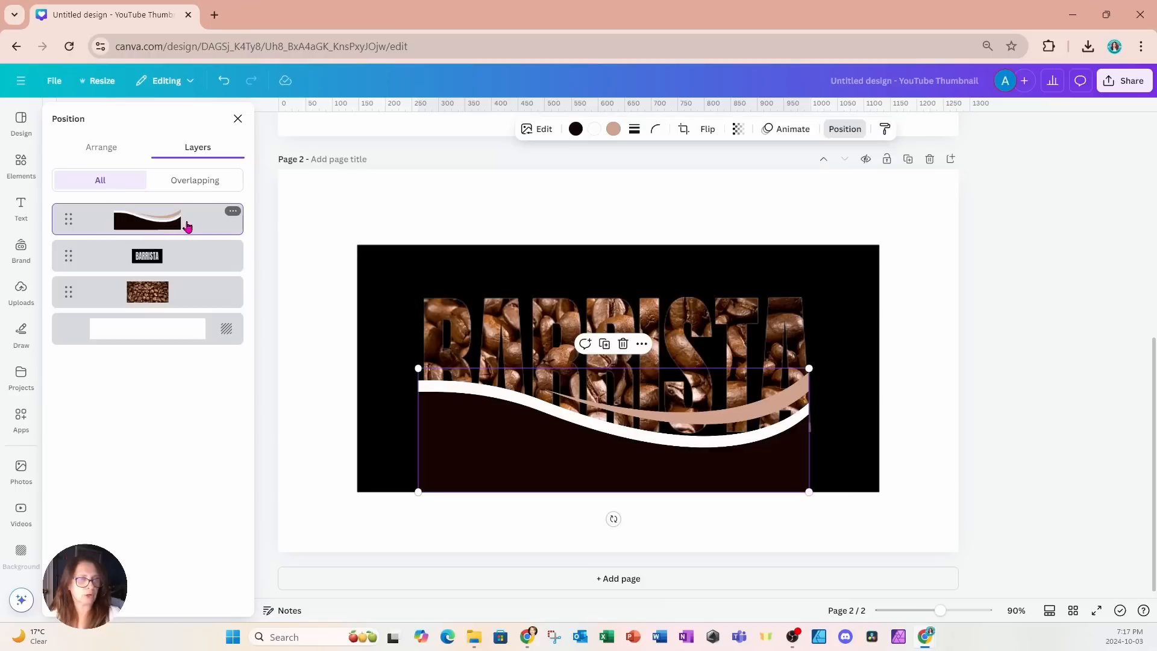
left_click_drag(187, 226, 188, 292)
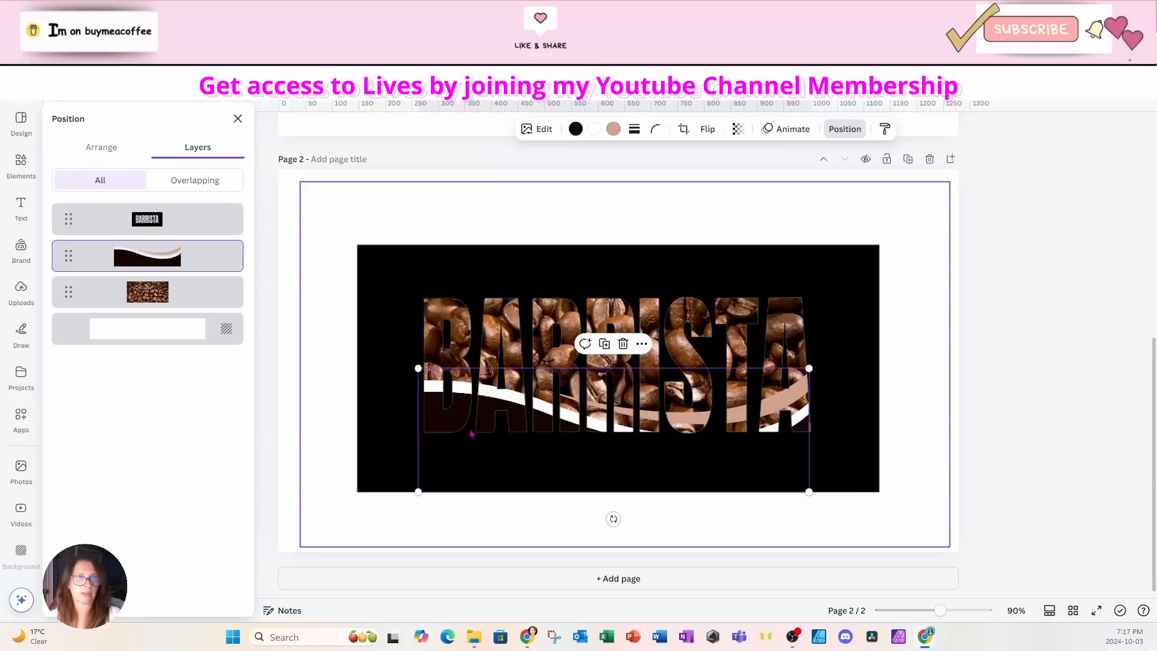
left_click_drag(471, 470, 468, 446)
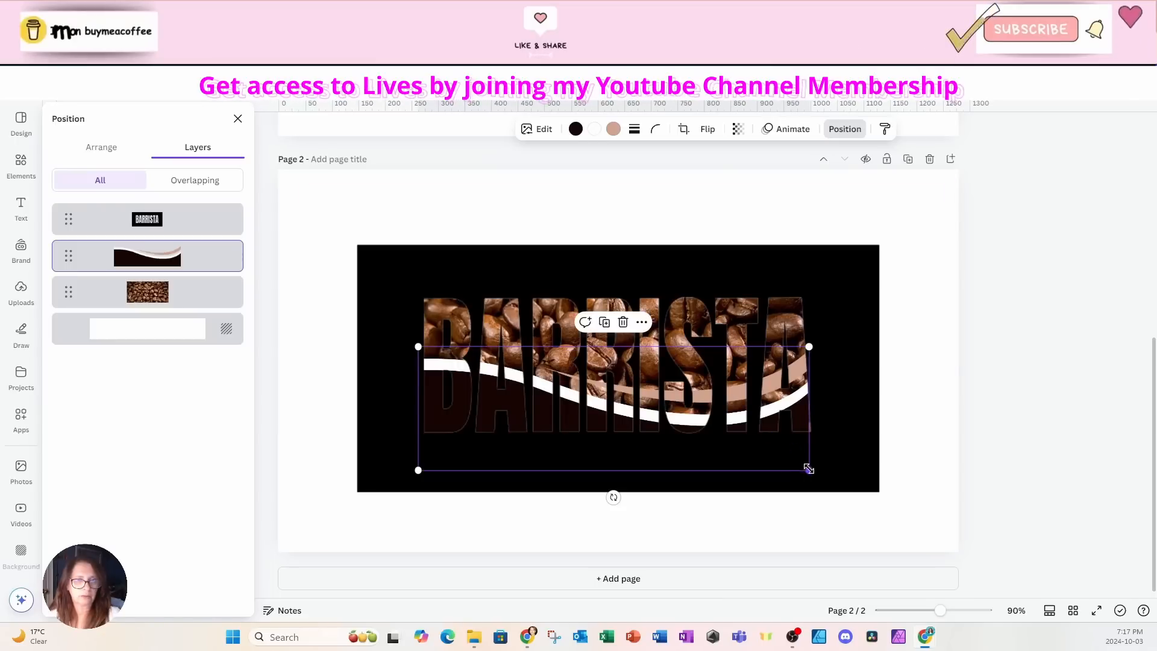
left_click_drag(809, 469, 816, 473)
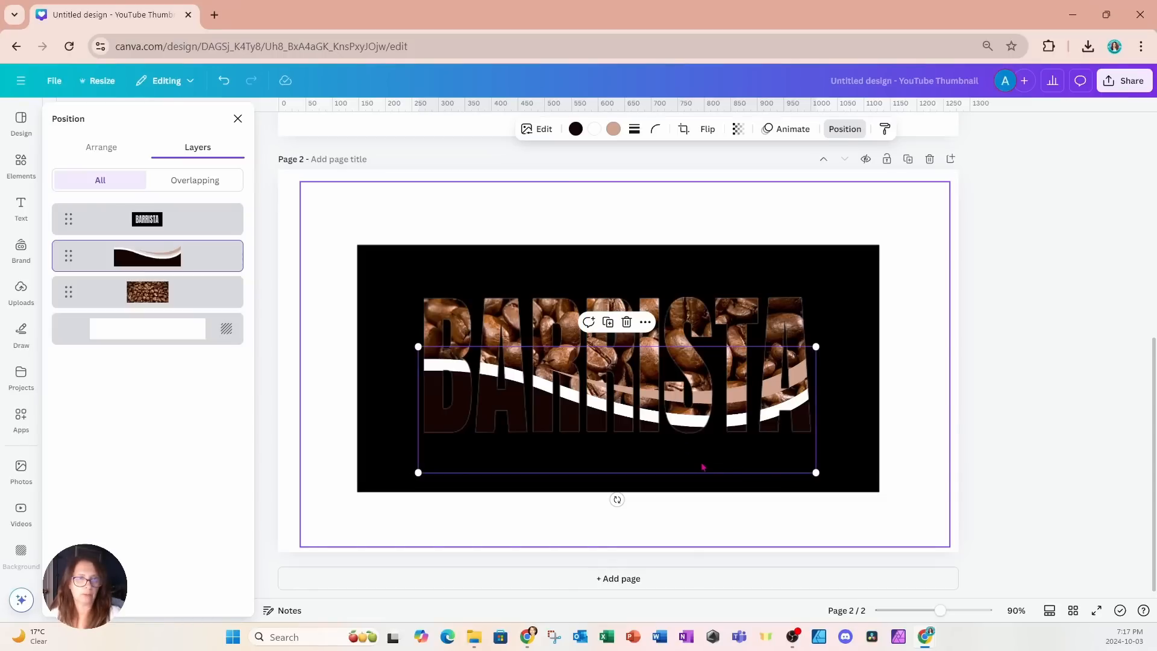
left_click_drag(703, 467, 699, 458)
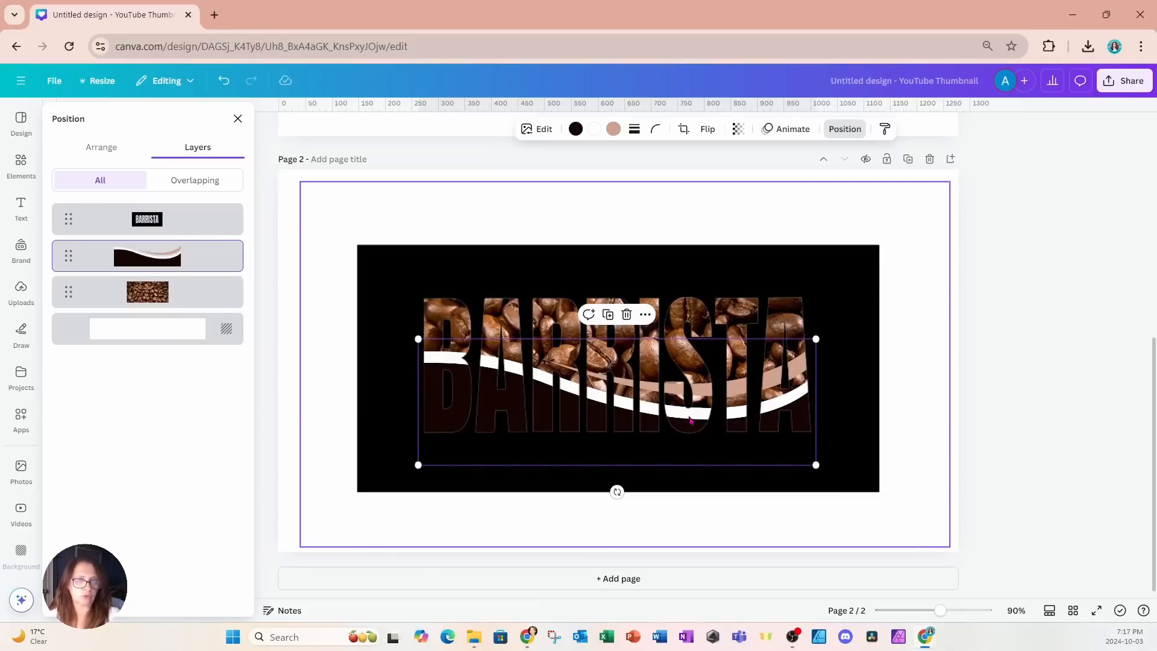
left_click(685, 130)
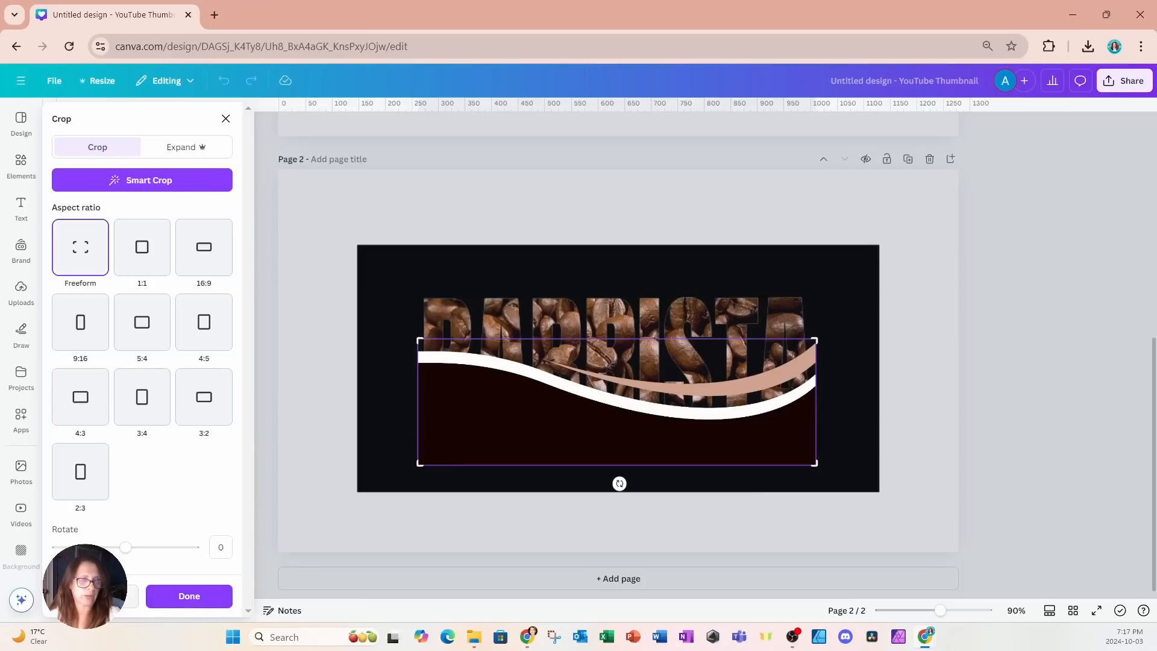
left_click(96, 596)
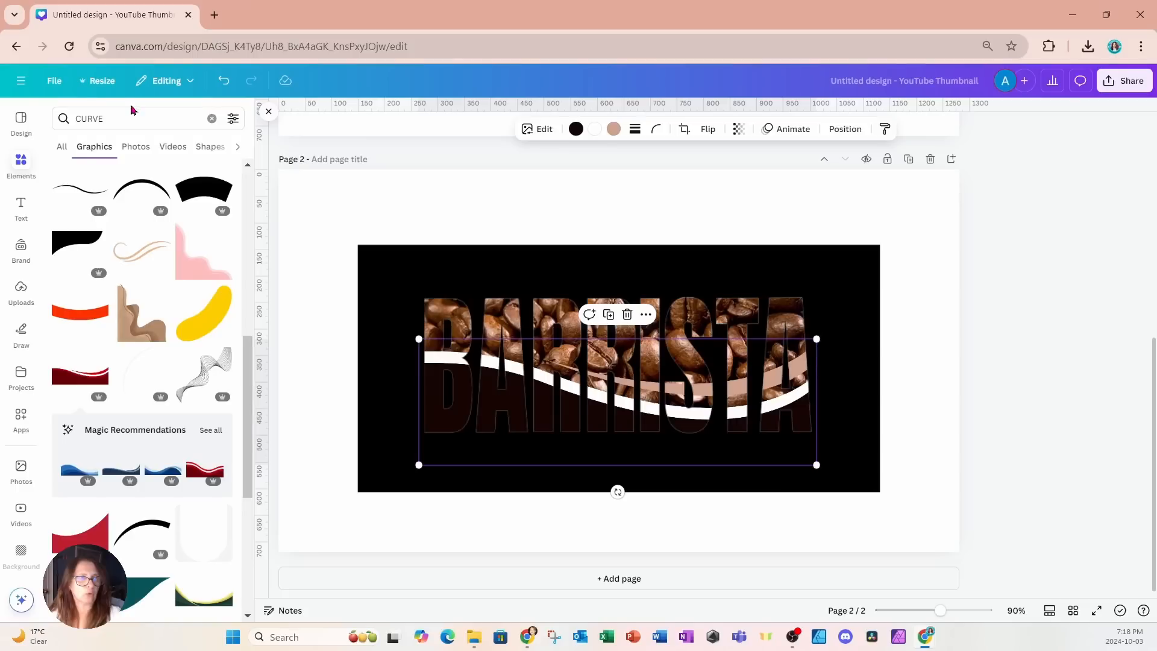
- Search the photos for COFFEE BEANS and add the burlap sack spilling beans to page 2
left_click_drag(130, 121, 55, 121)
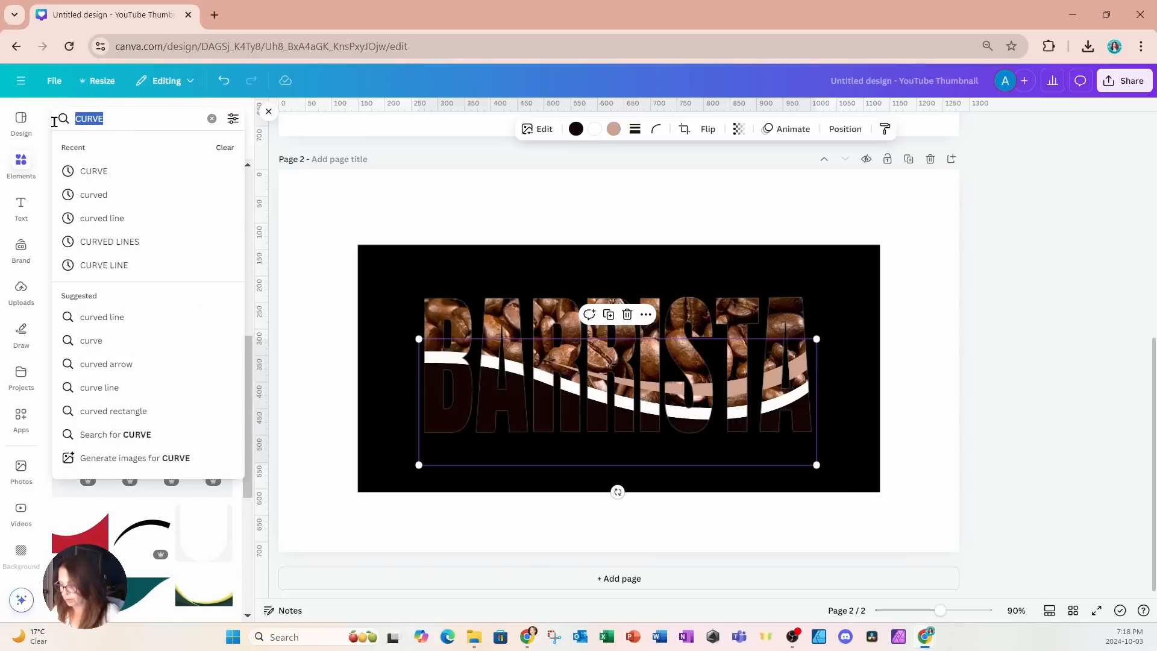
type("COF")
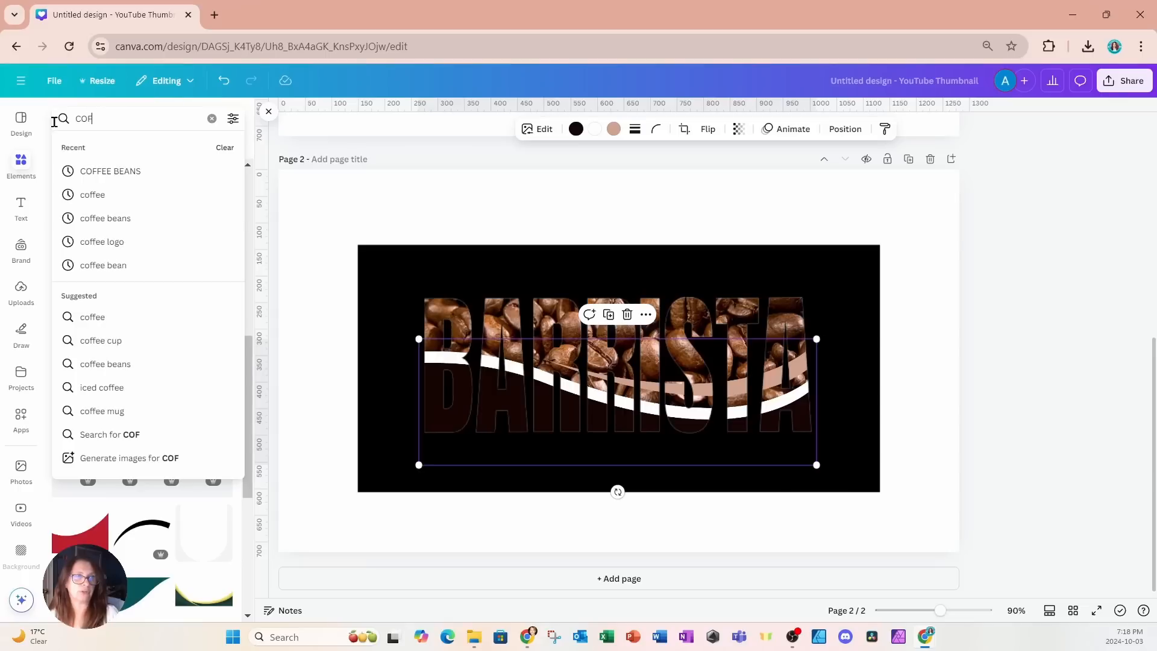
type("FEE BEANS")
key("Return")
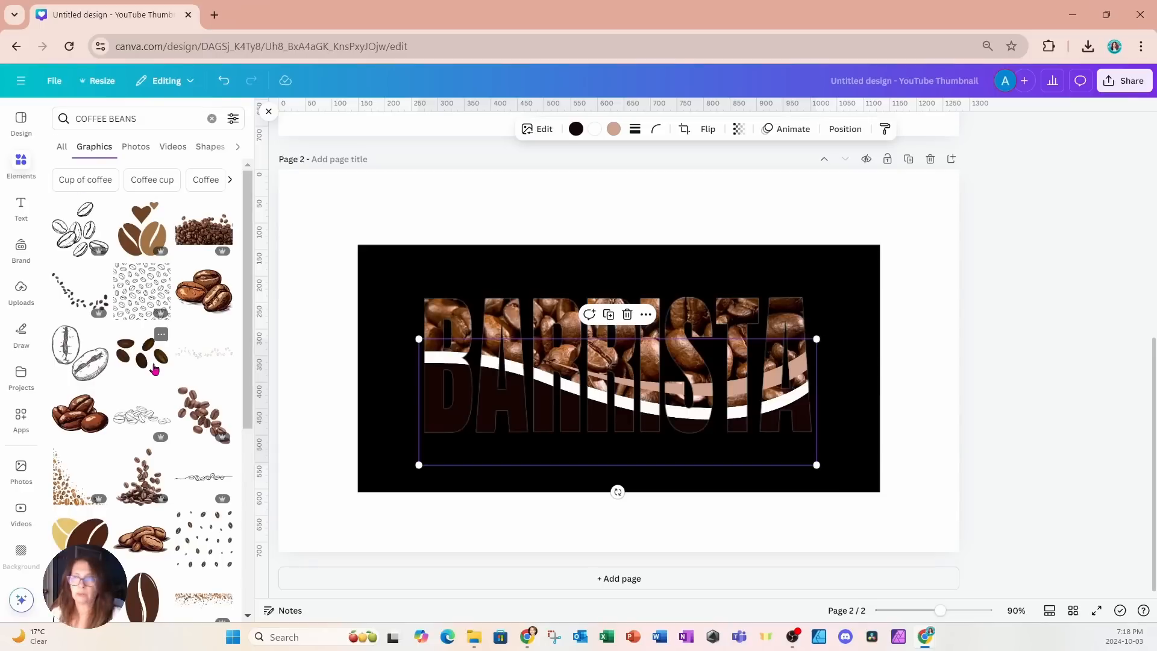
left_click(135, 147)
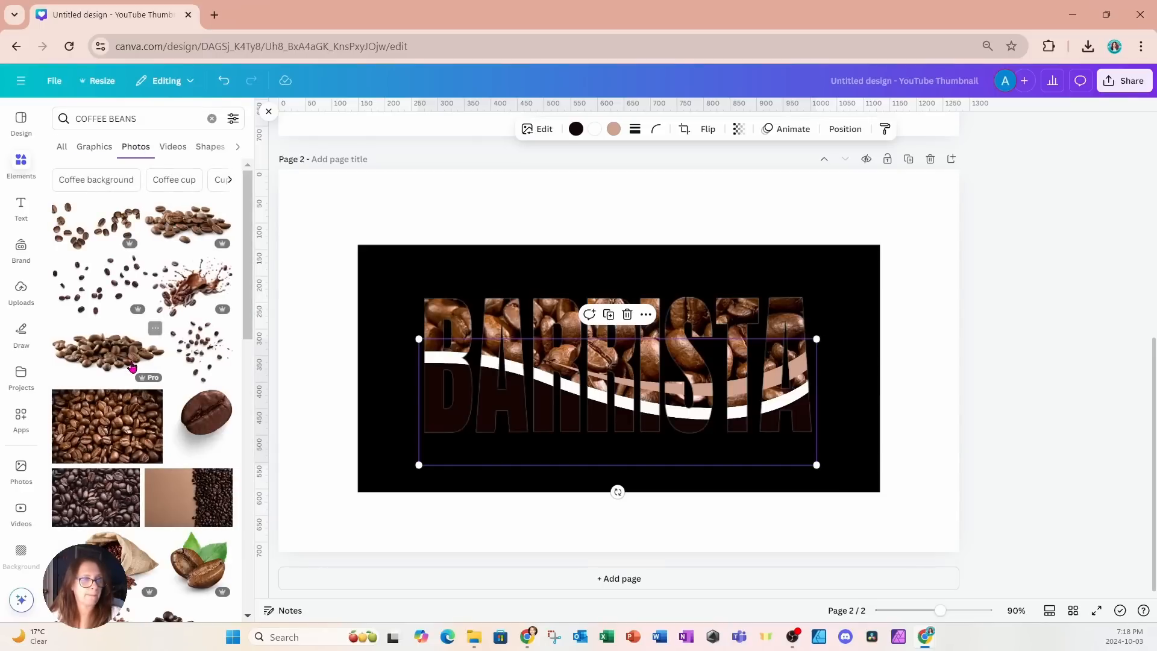
left_click(115, 542)
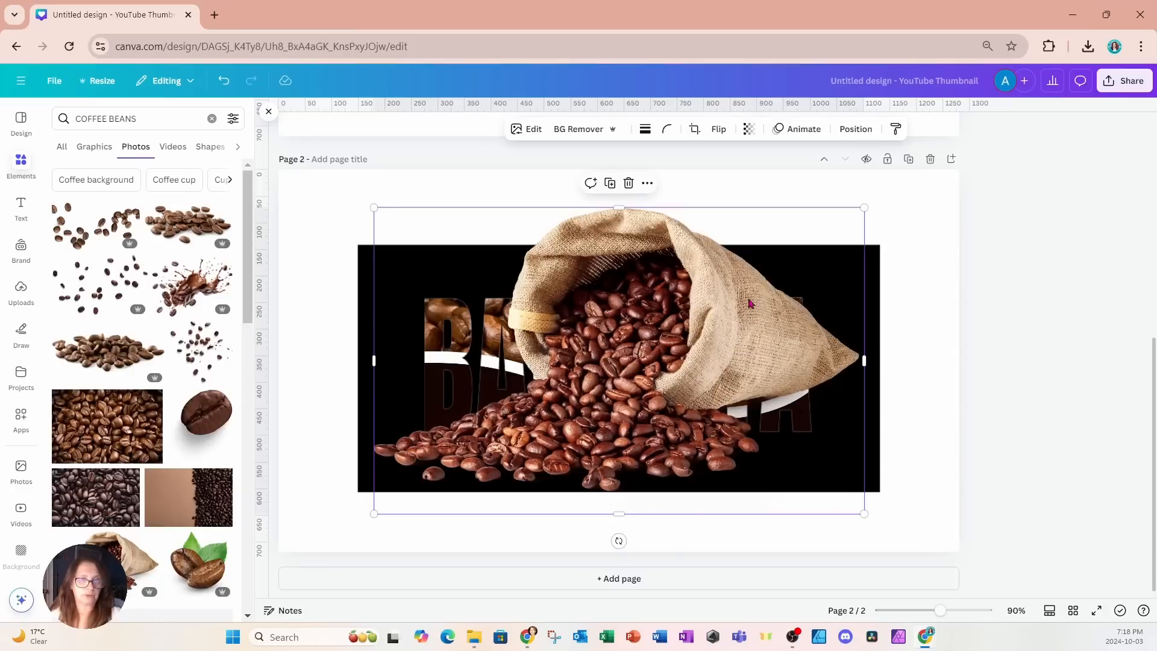
- Shrink the burlap sack photo to about half its size and place it over the lower part of the lettering's final A
left_click_drag(739, 304, 840, 323)
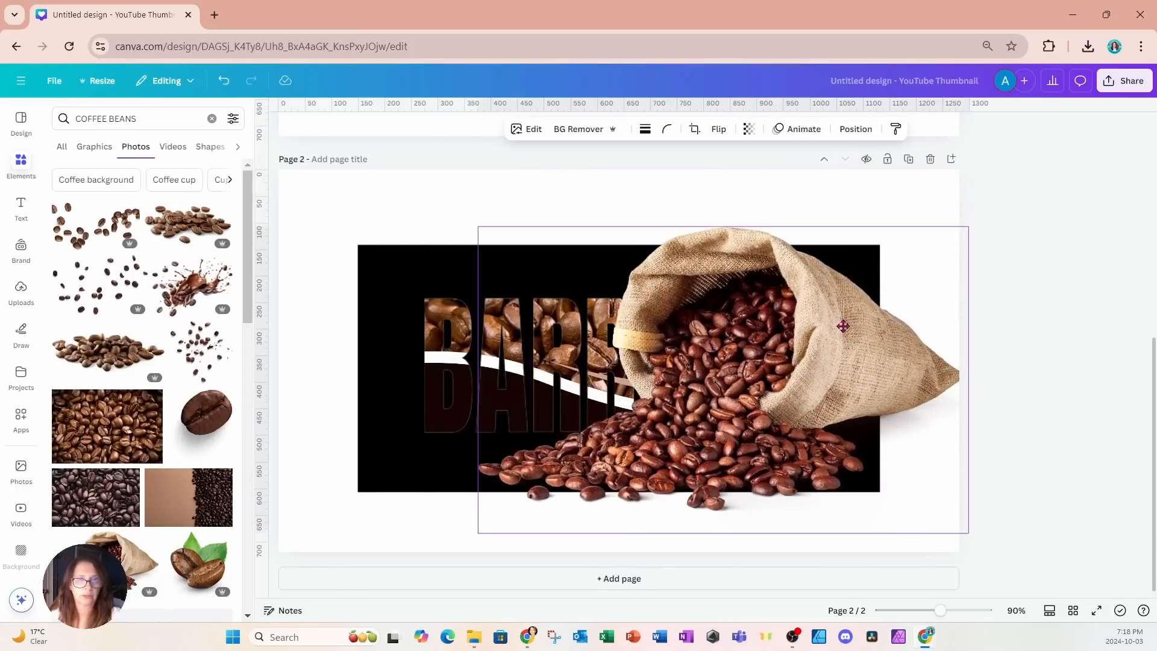
left_click_drag(969, 229, 767, 443)
left_click_drag(679, 469, 903, 417)
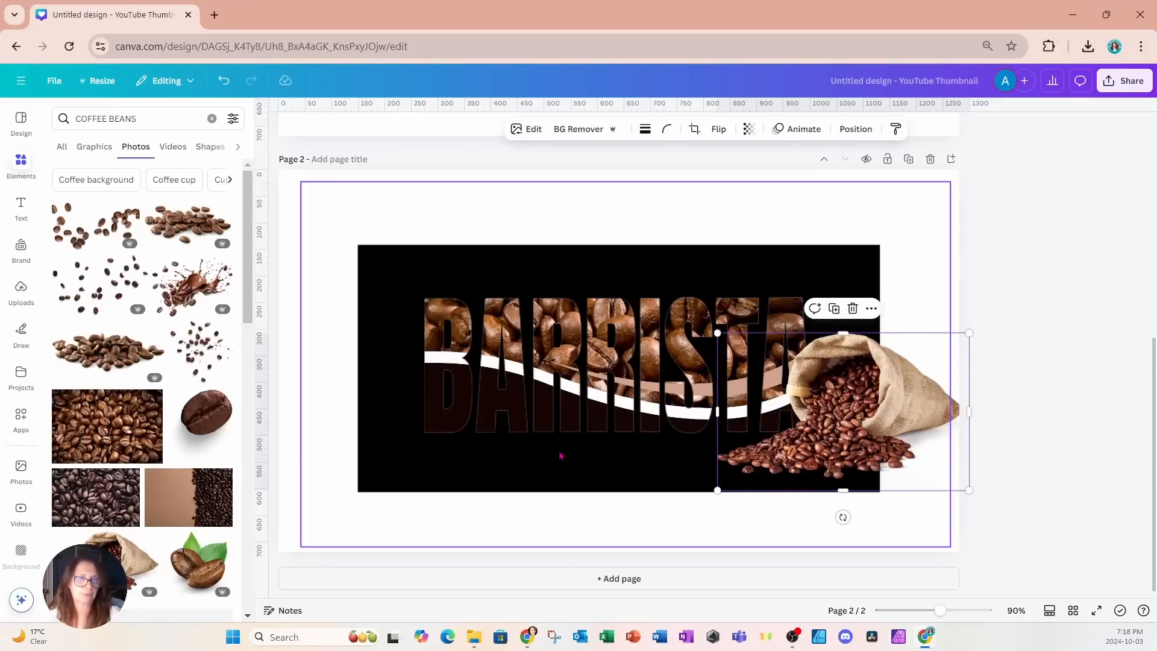
- Apply a Custom Duotone effect to the BARRISTA cutout with both Shadows and Highlights set to #FFFDFD
left_click(434, 470)
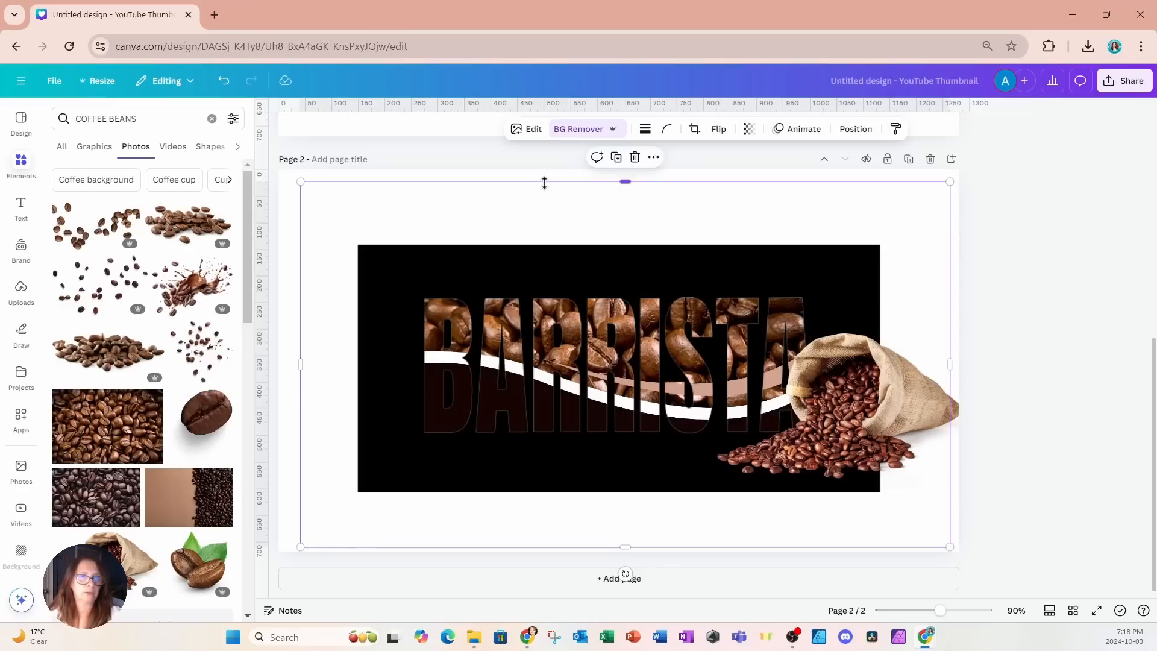
left_click(533, 130)
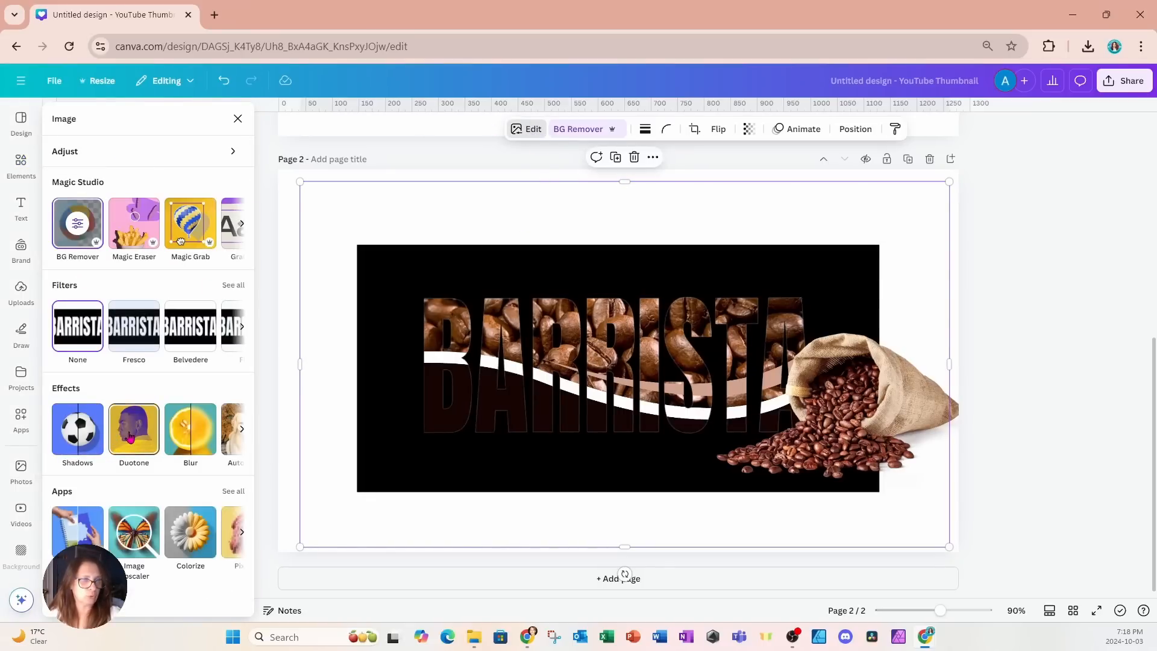
left_click(131, 437)
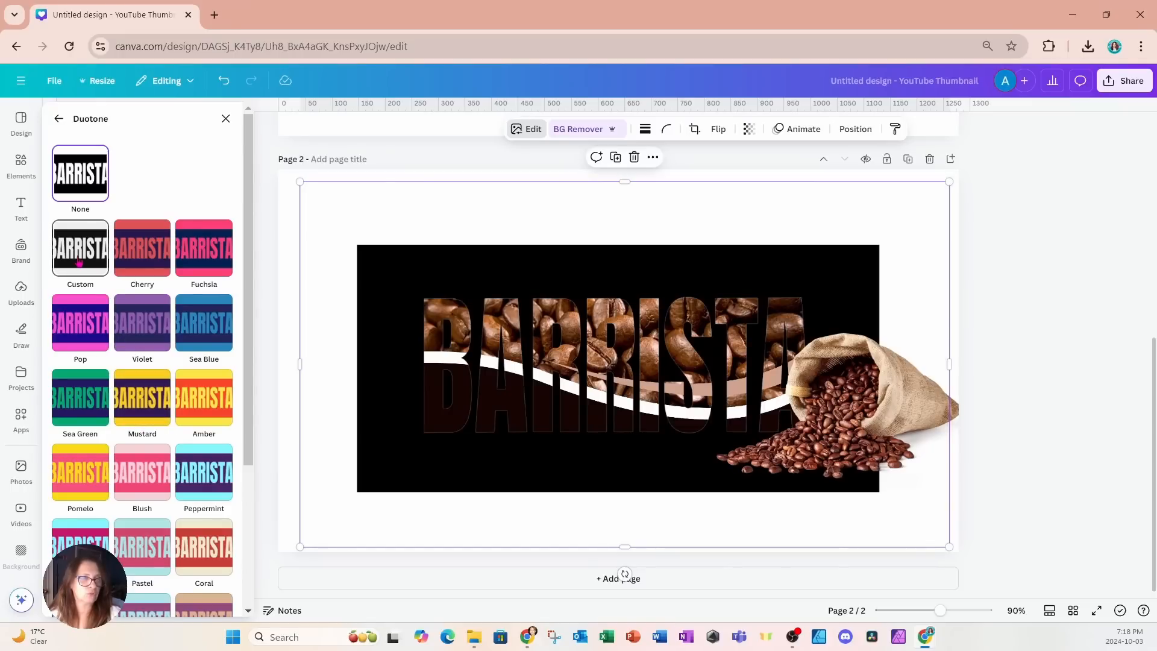
left_click(79, 261)
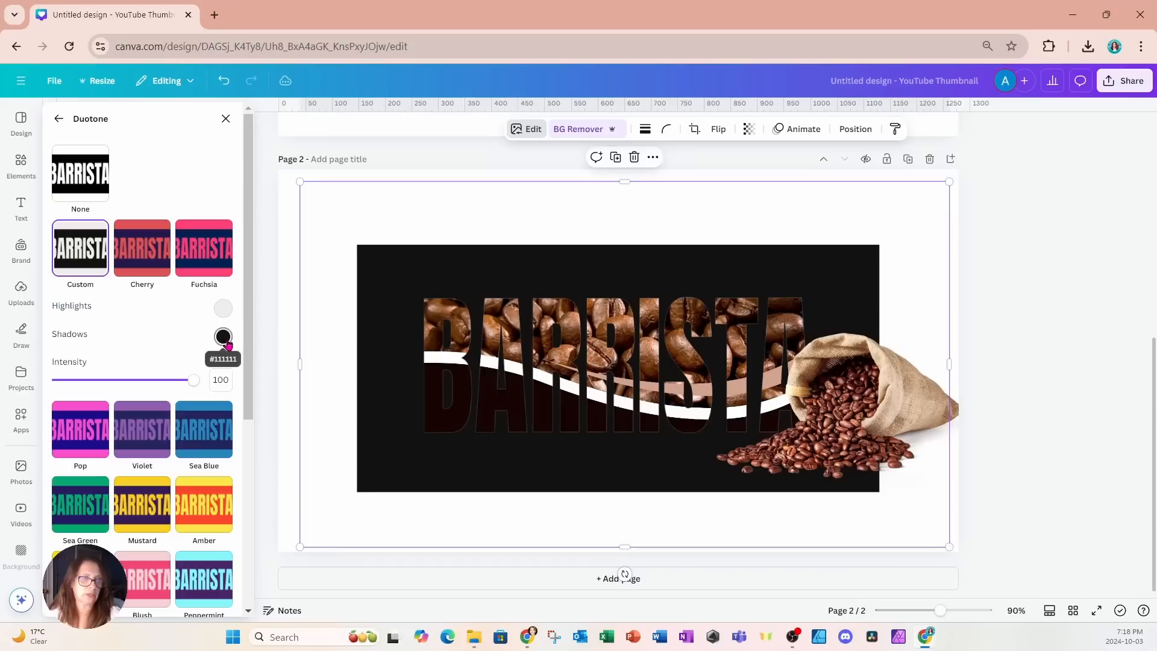
left_click(225, 337)
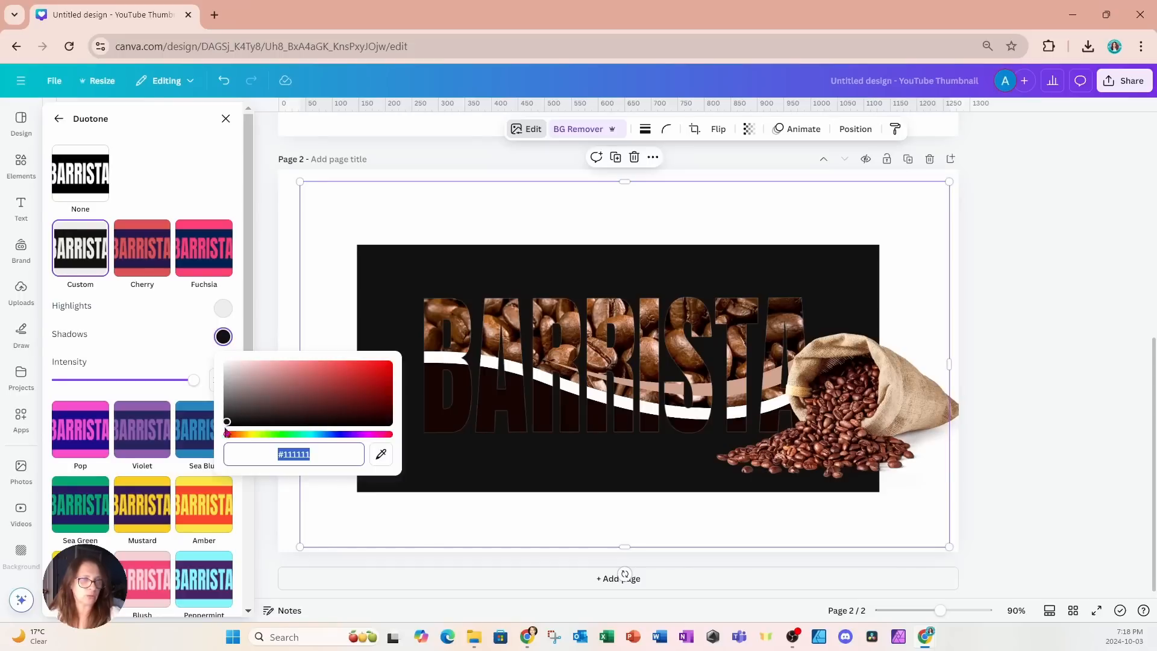
left_click_drag(227, 427, 227, 364)
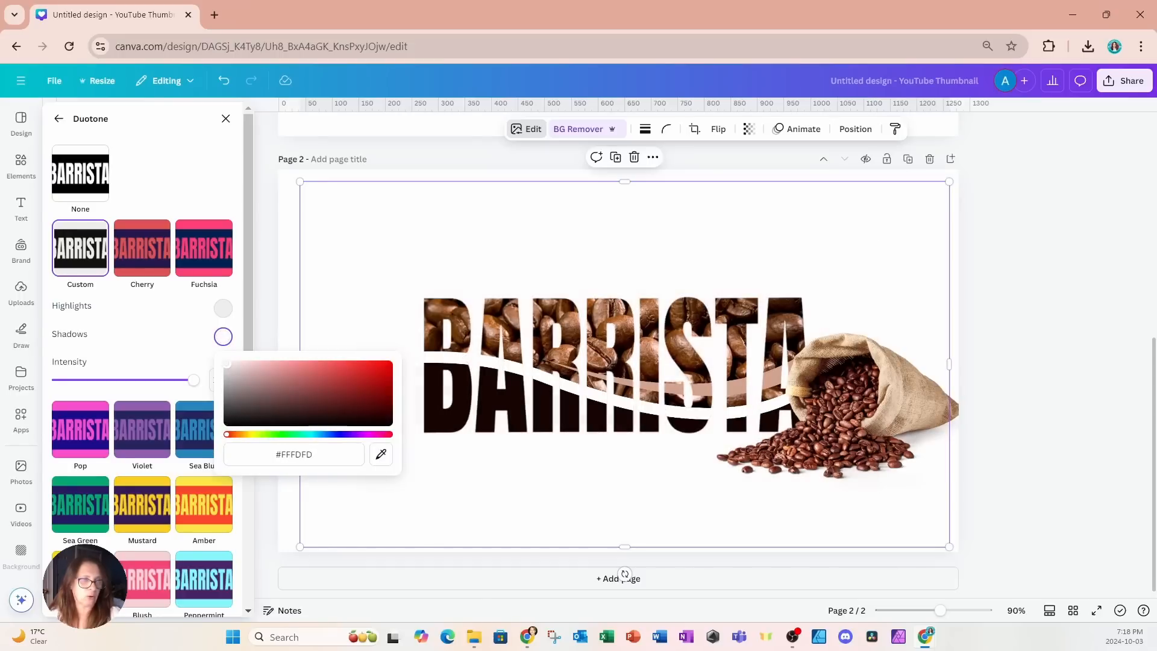
left_click(224, 310)
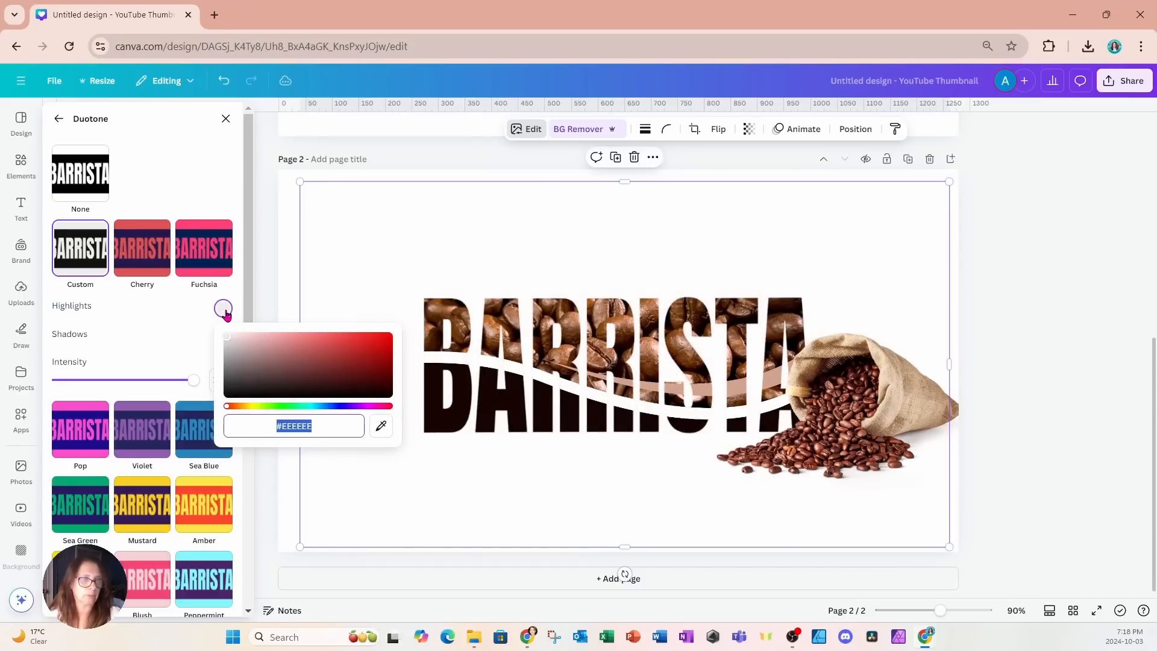
left_click(226, 339)
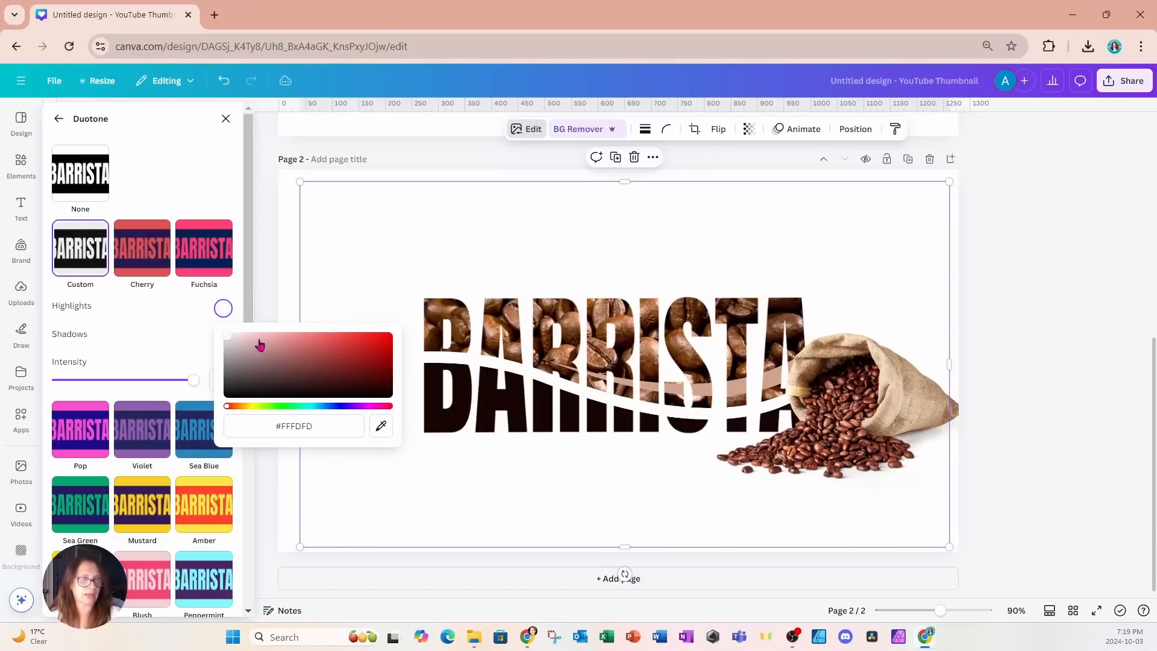
left_click(192, 323)
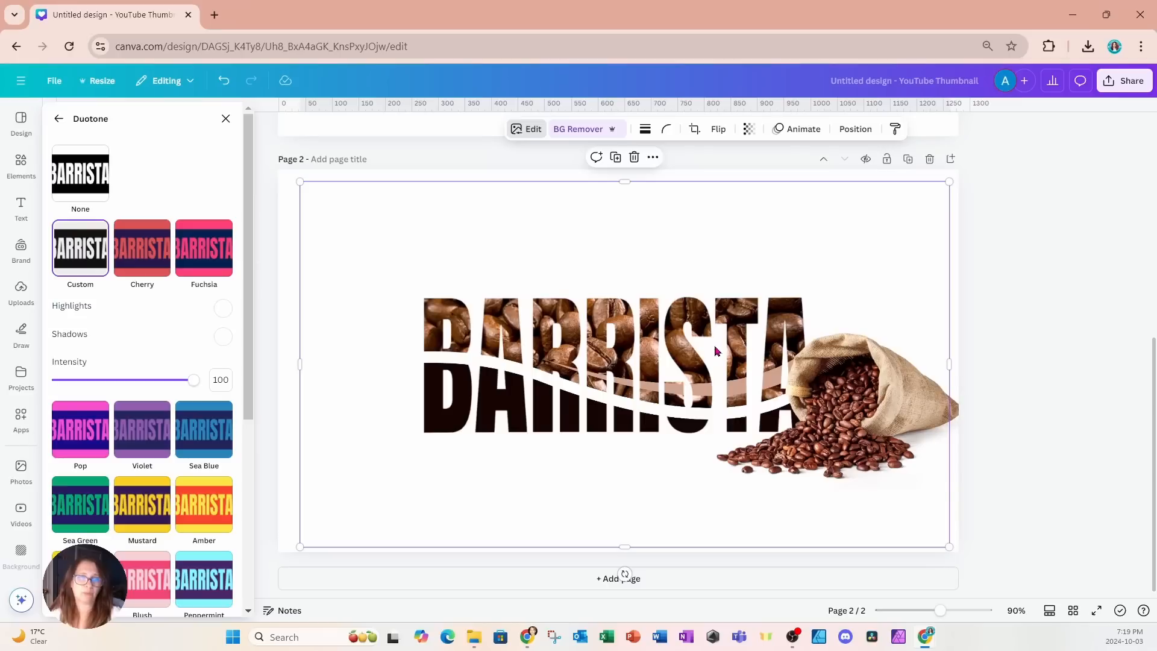
- Set the saturation of the burlap sack photo's reddish-brown color to -13 in its Color edit adjustments
left_click(833, 438)
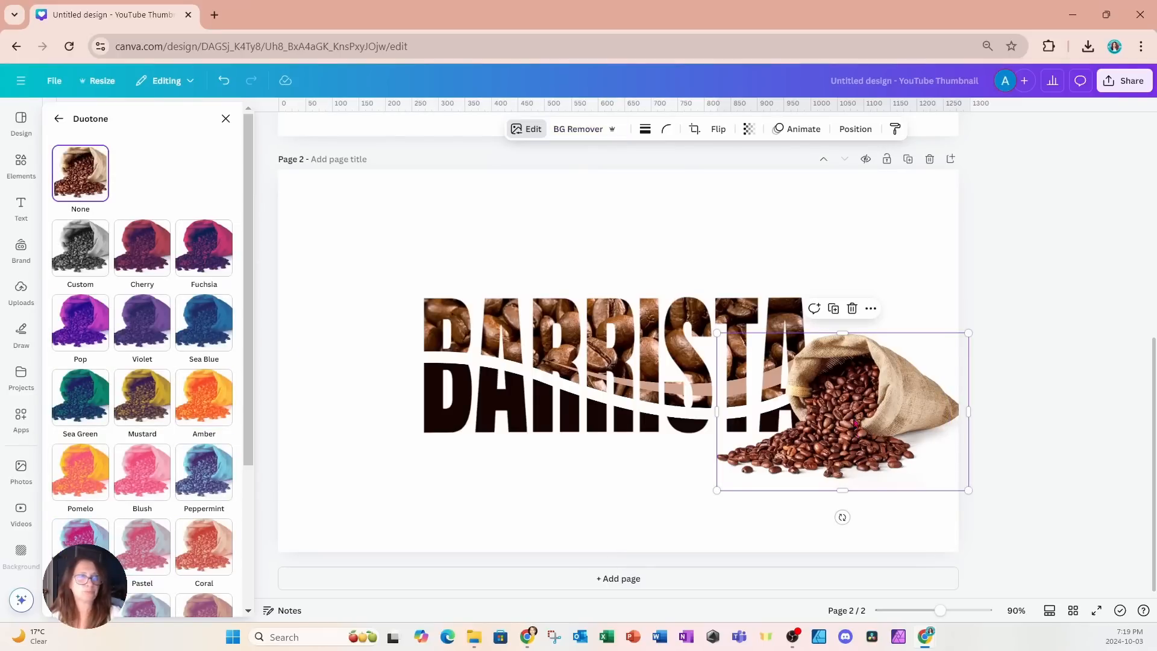
left_click(67, 119)
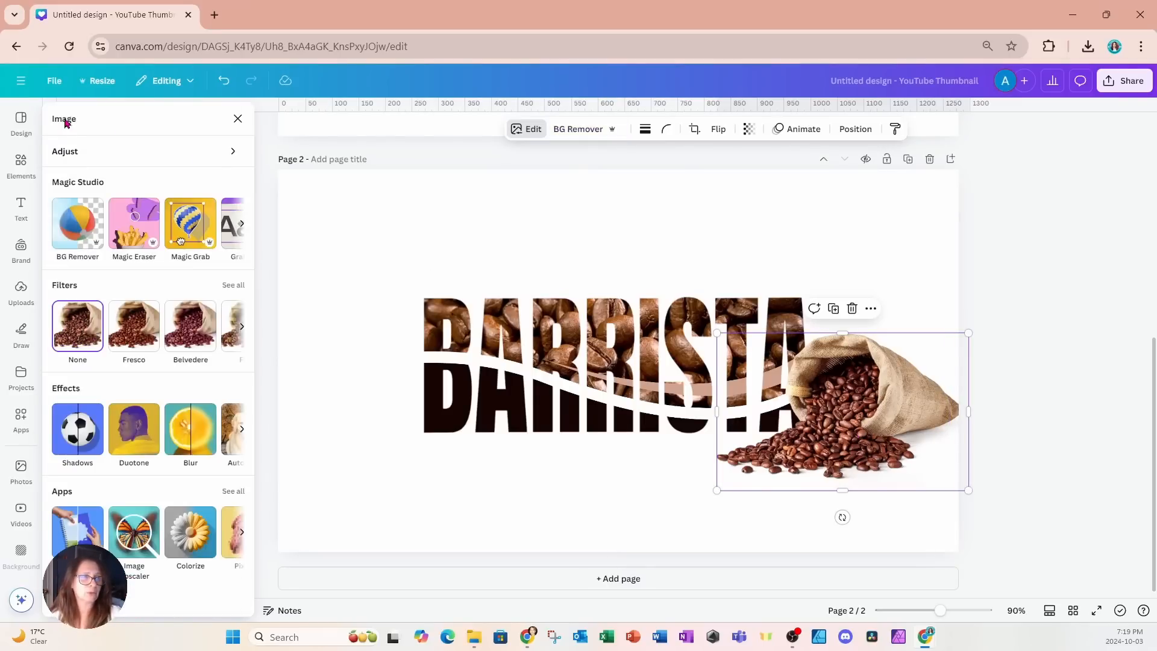
left_click(63, 152)
scroll(133, 335, "down", 5)
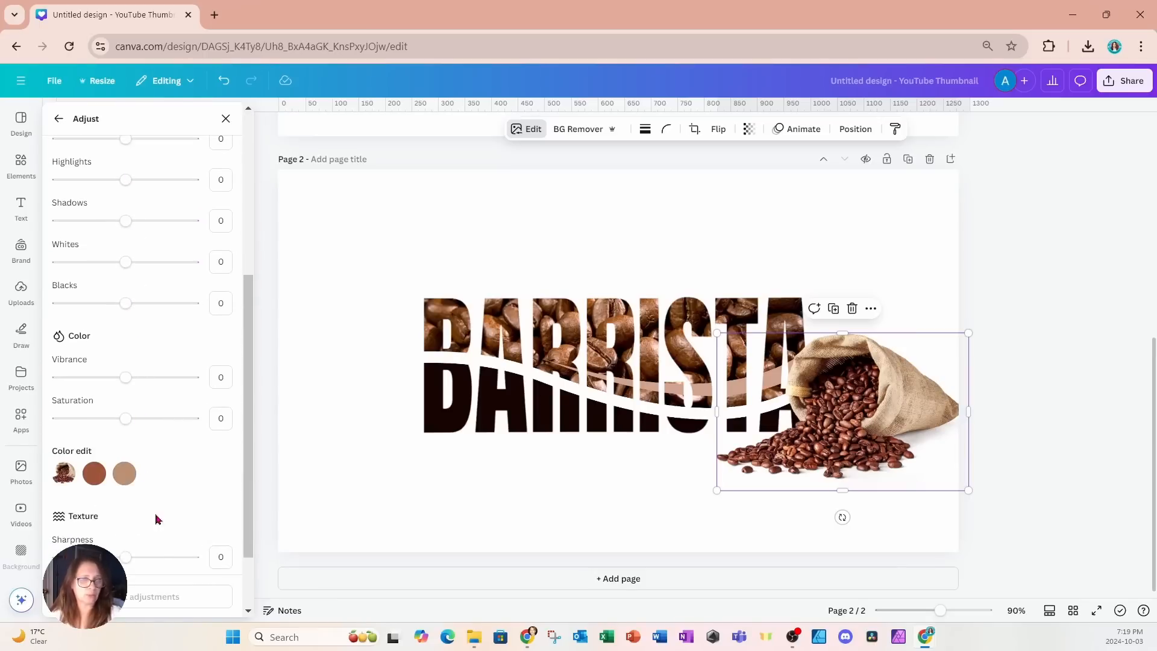
left_click(95, 474)
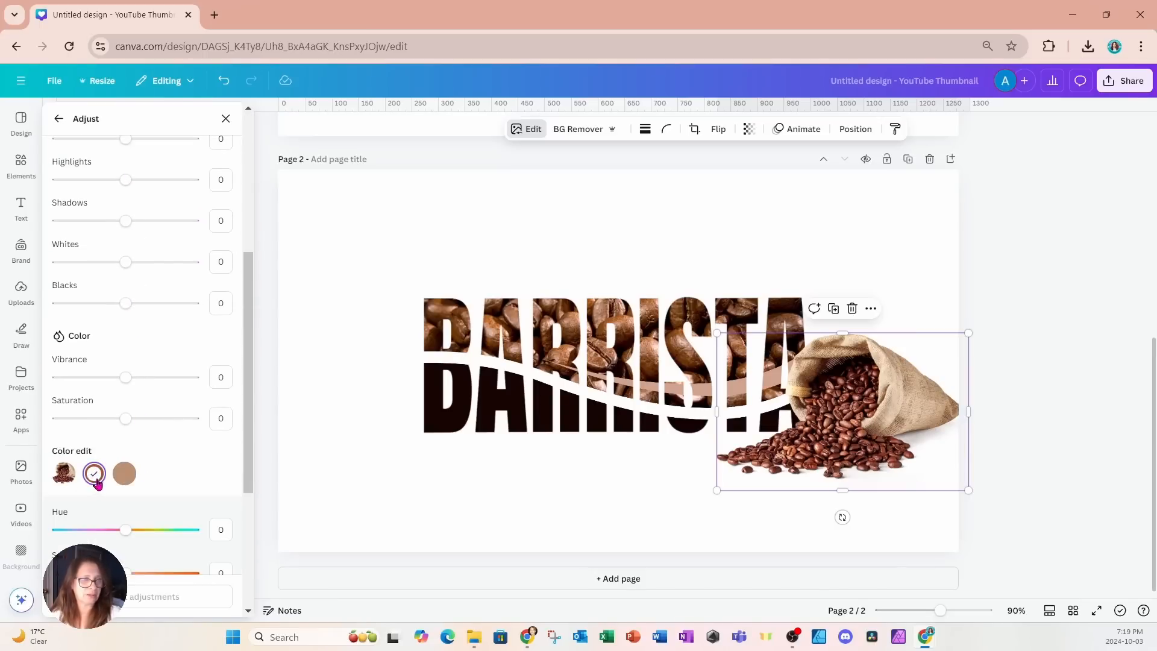
scroll(186, 456, "down", 2)
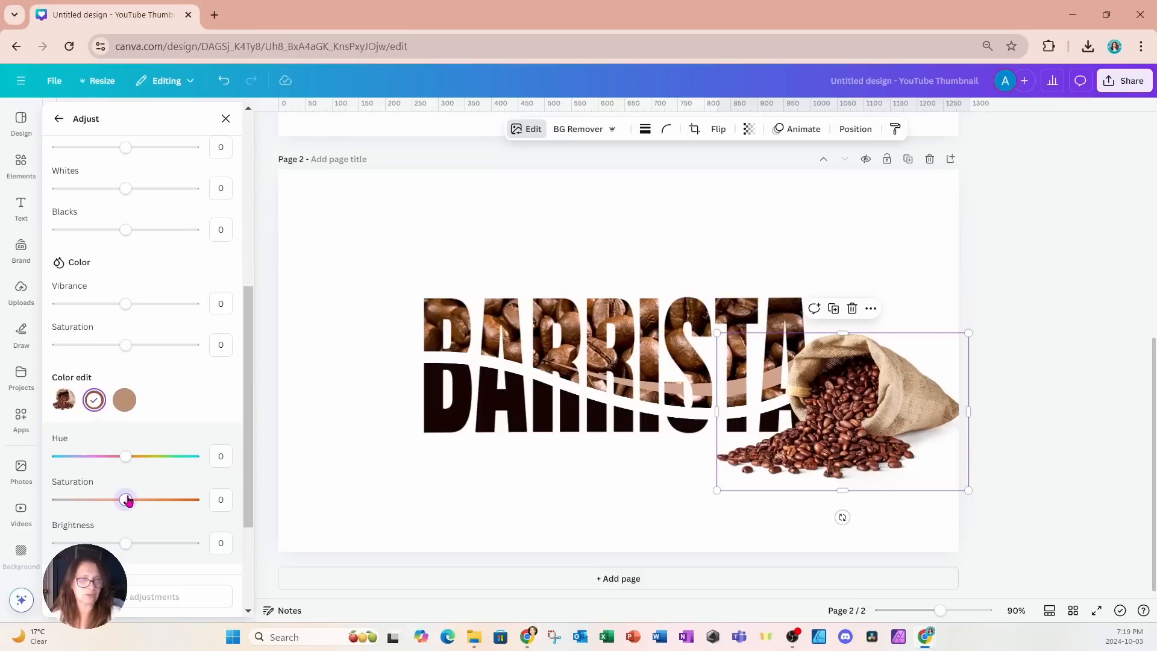
left_click_drag(128, 501, 117, 497)
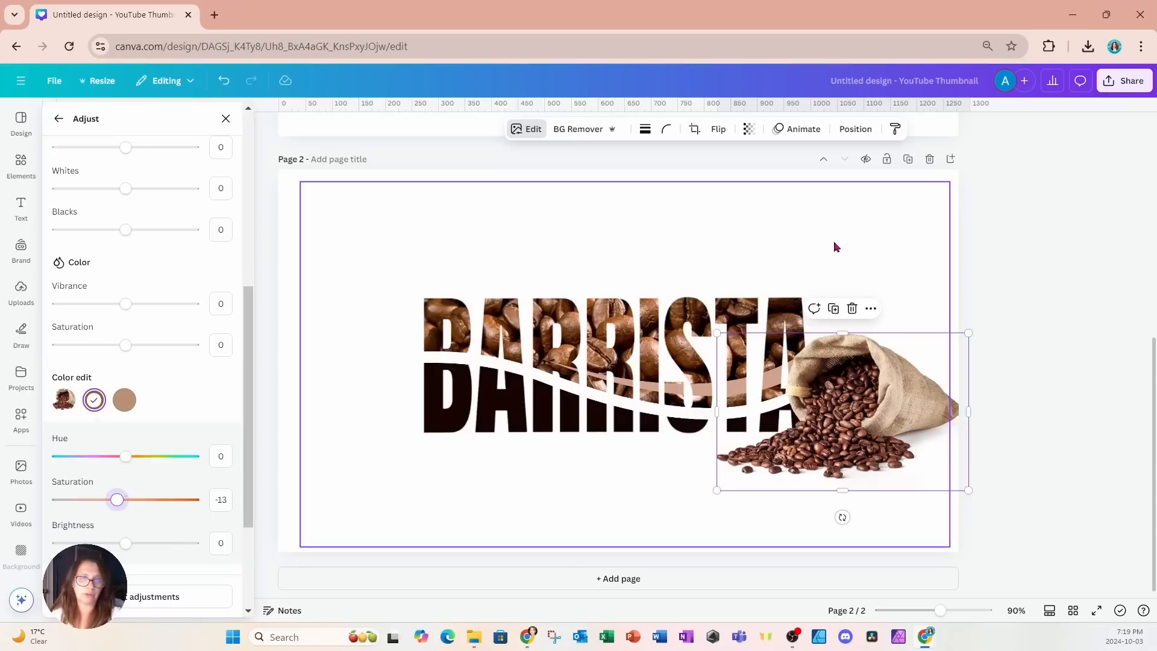
- Crop the BARRISTA cutout on all four sides to leave only a narrow white margin around the lettering
left_click(883, 228)
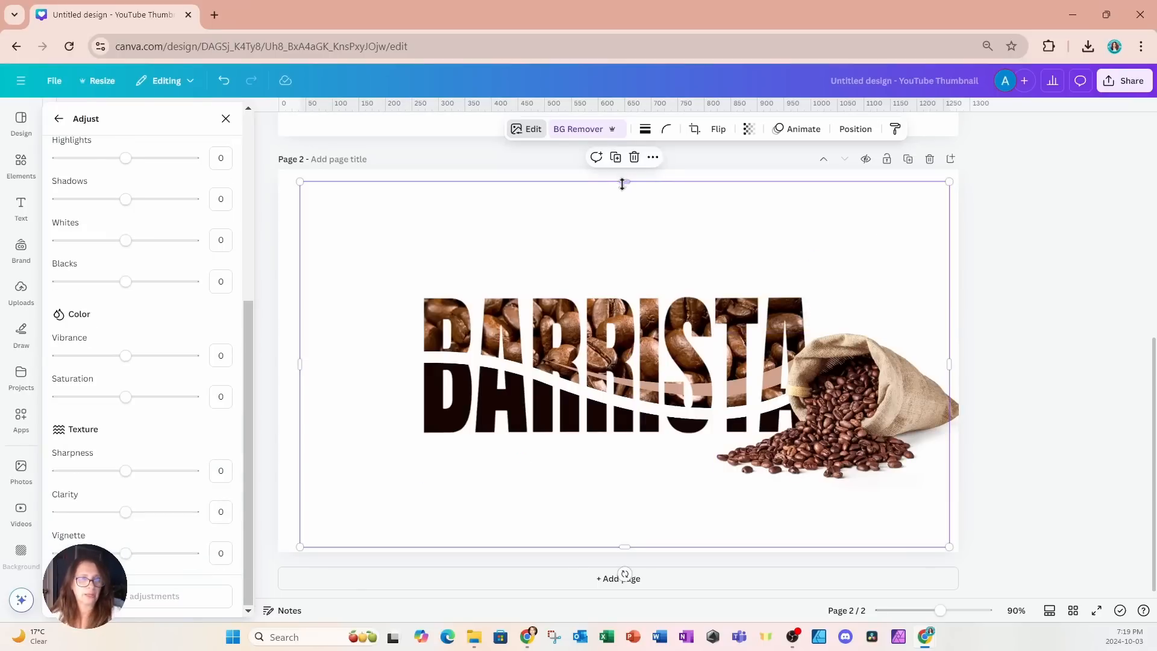
left_click_drag(622, 182, 627, 269)
left_click_drag(625, 547, 625, 465)
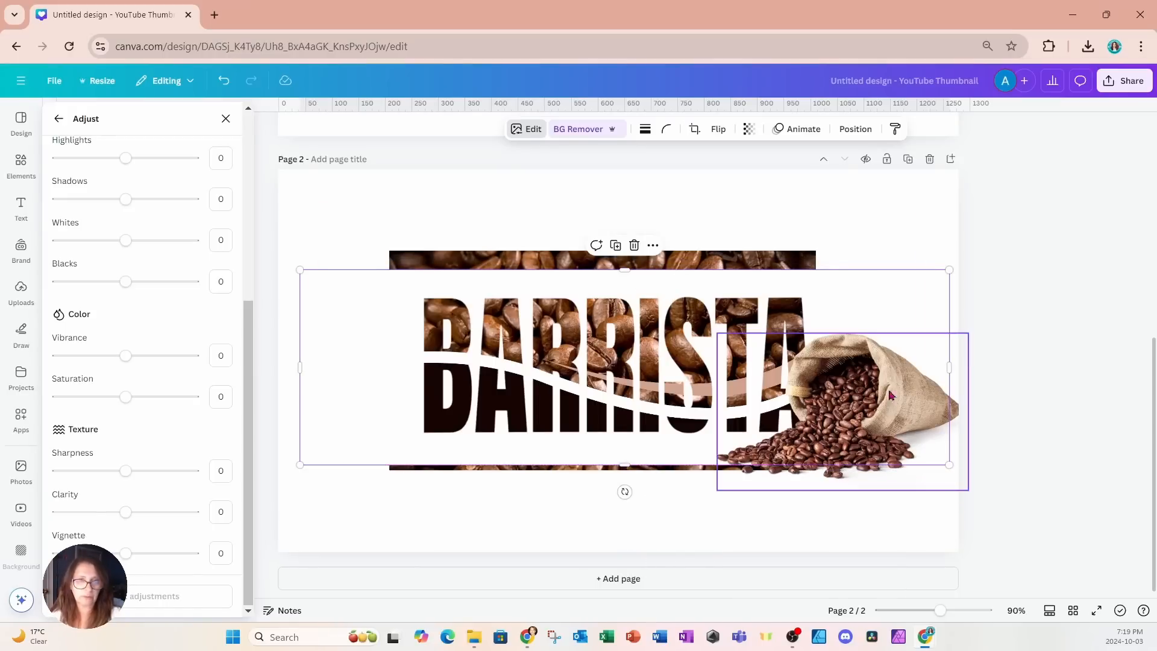
left_click_drag(949, 368, 830, 369)
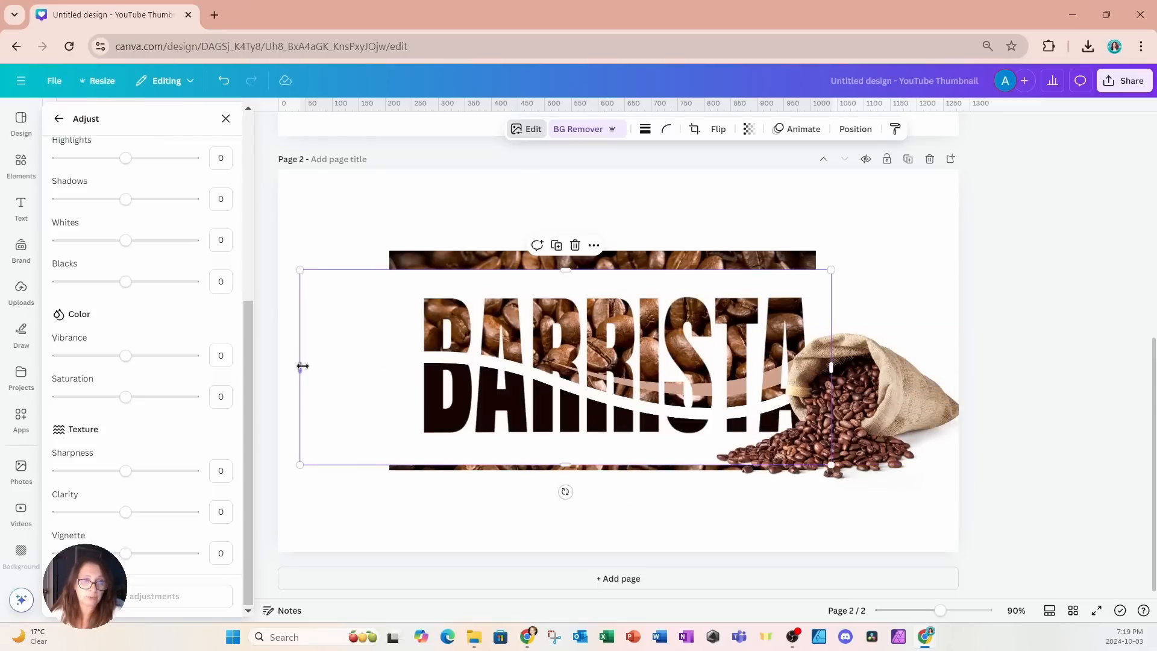
left_click_drag(301, 367, 381, 367)
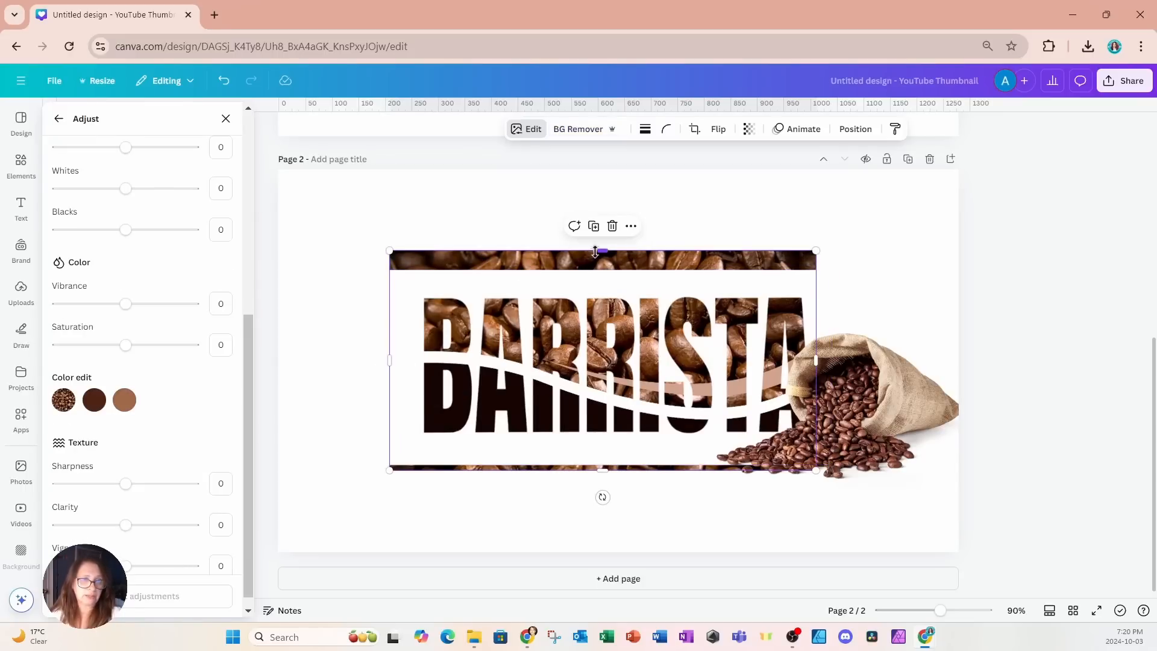
- Crop the top and bottom of the coffee beans background photo to hide it behind the white cutout
left_click_drag(593, 270, 592, 279)
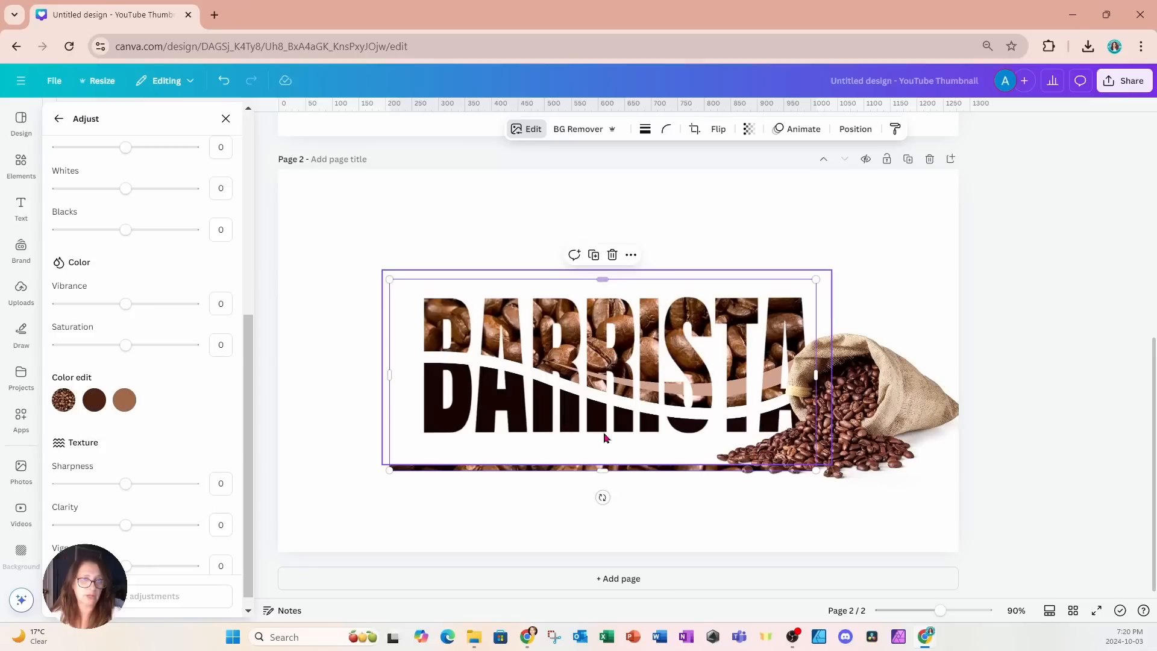
left_click(586, 479)
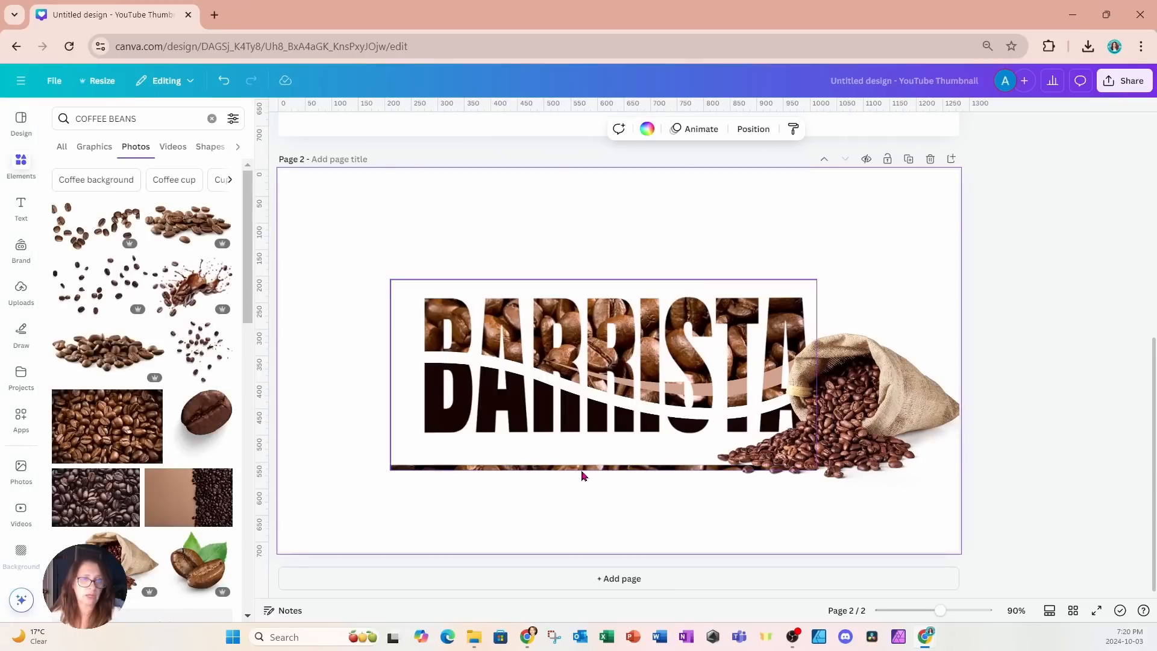
left_click(581, 471)
left_click_drag(600, 470, 603, 457)
left_click(545, 501)
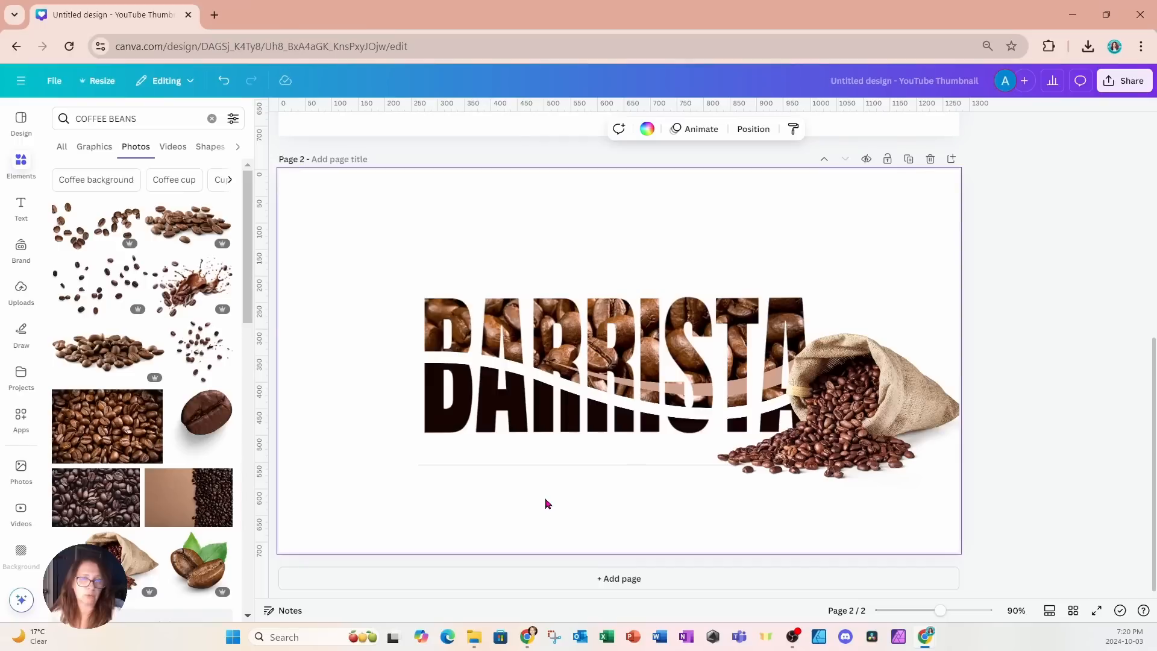
left_click(469, 446)
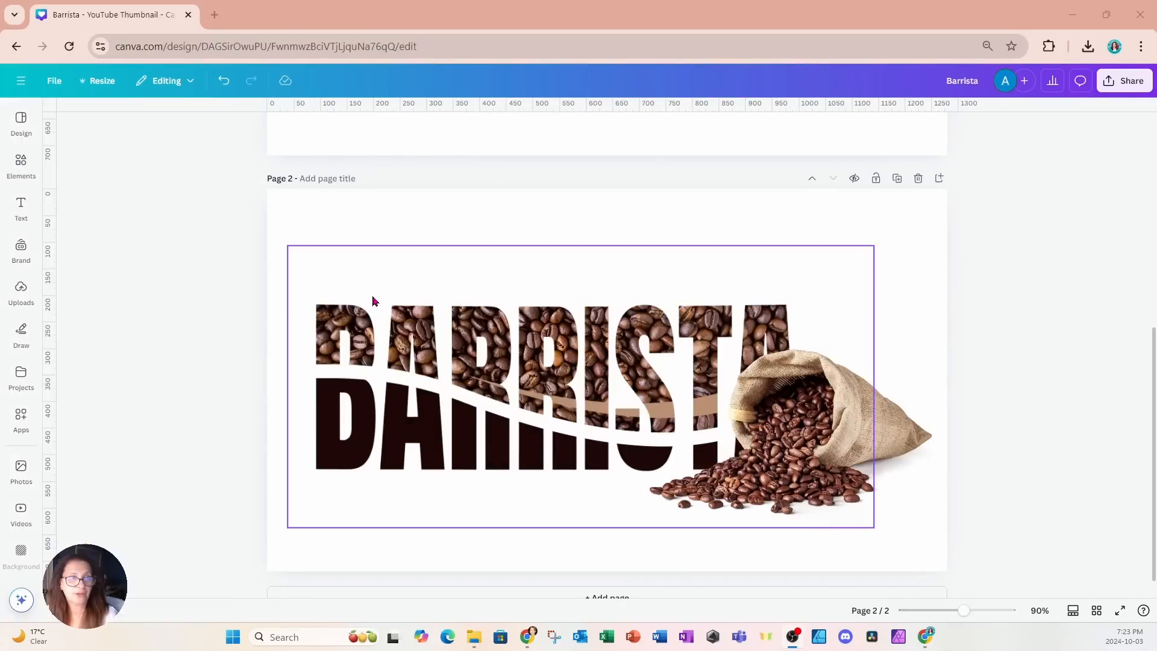
- Search the photos for coffee and add the splashing coffee cup with flying beans to page 2 of the Barrista design
left_click(21, 162)
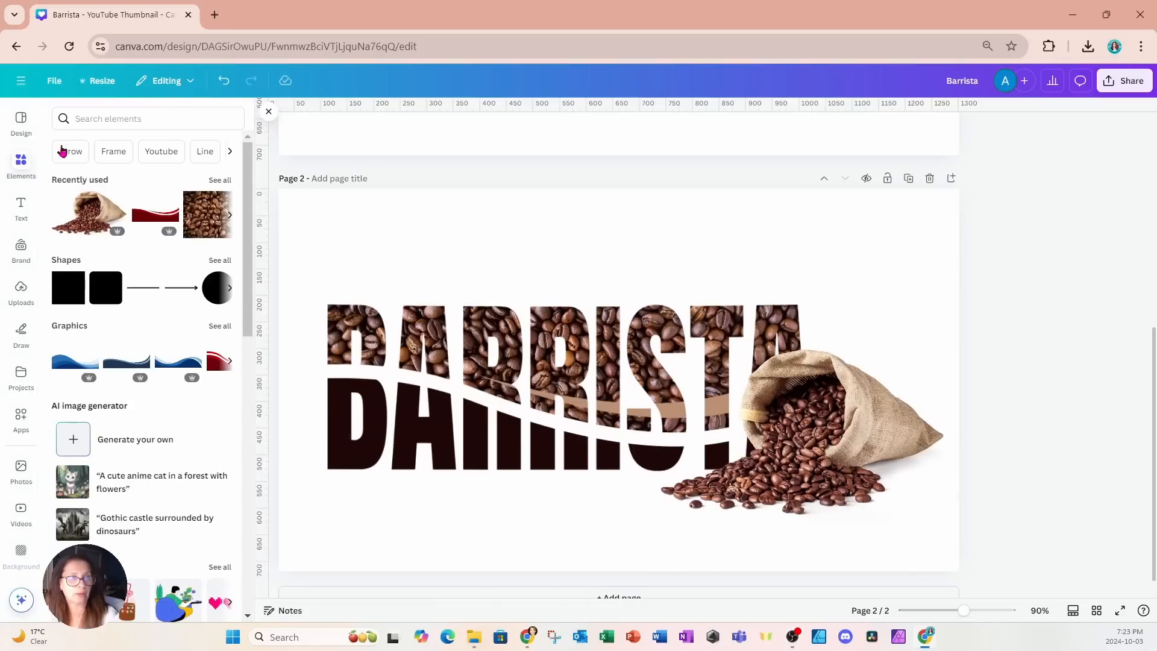
left_click(83, 122)
type("coffee")
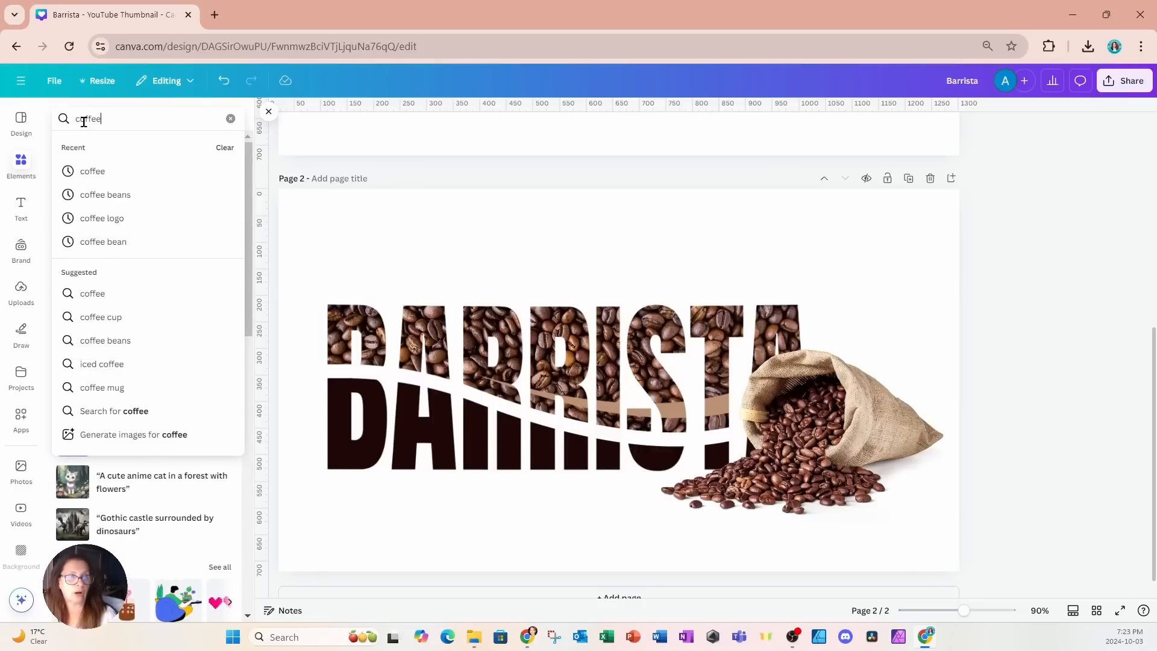
key("Return")
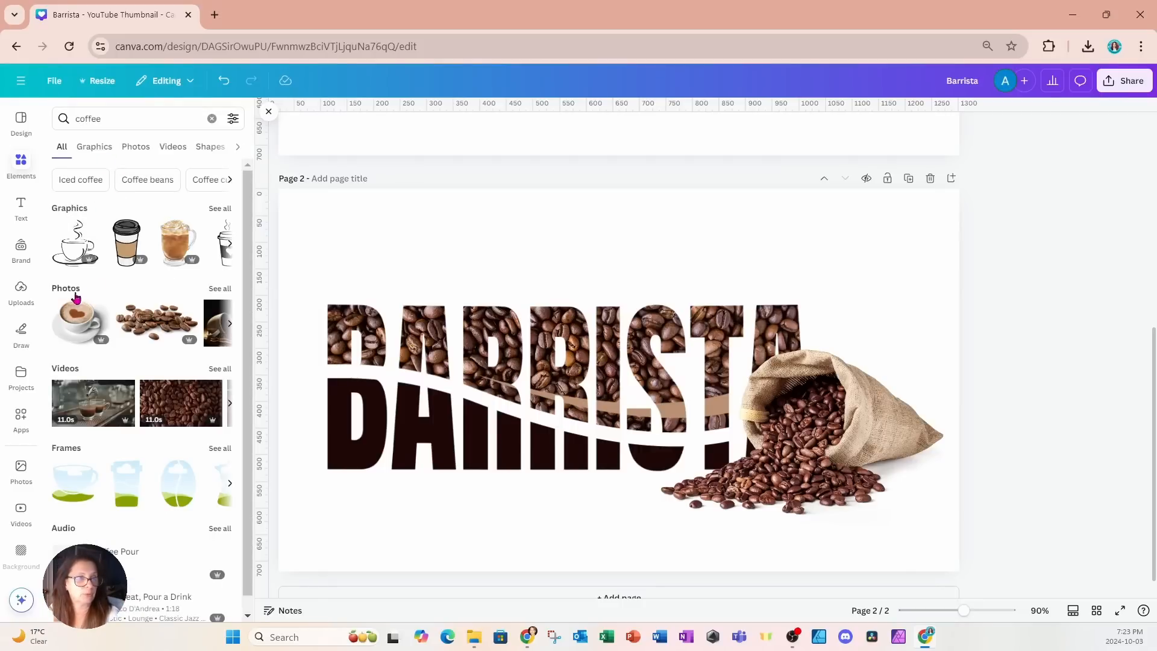
left_click(218, 290)
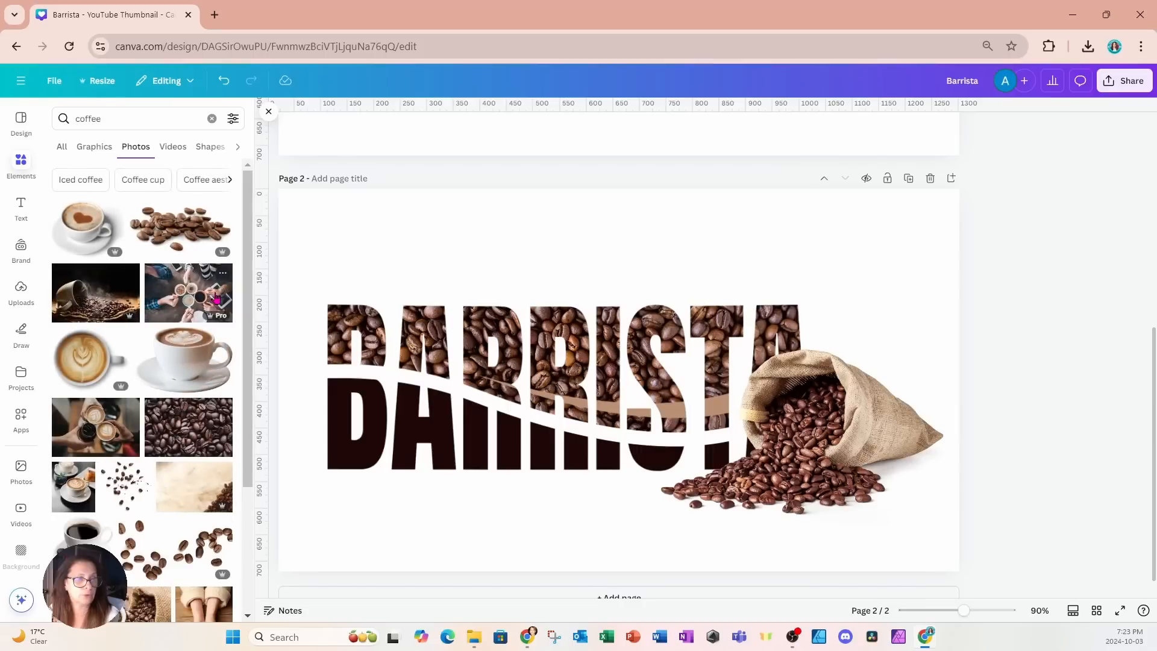
scroll(151, 402, "down", 4)
scroll(151, 401, "down", 10)
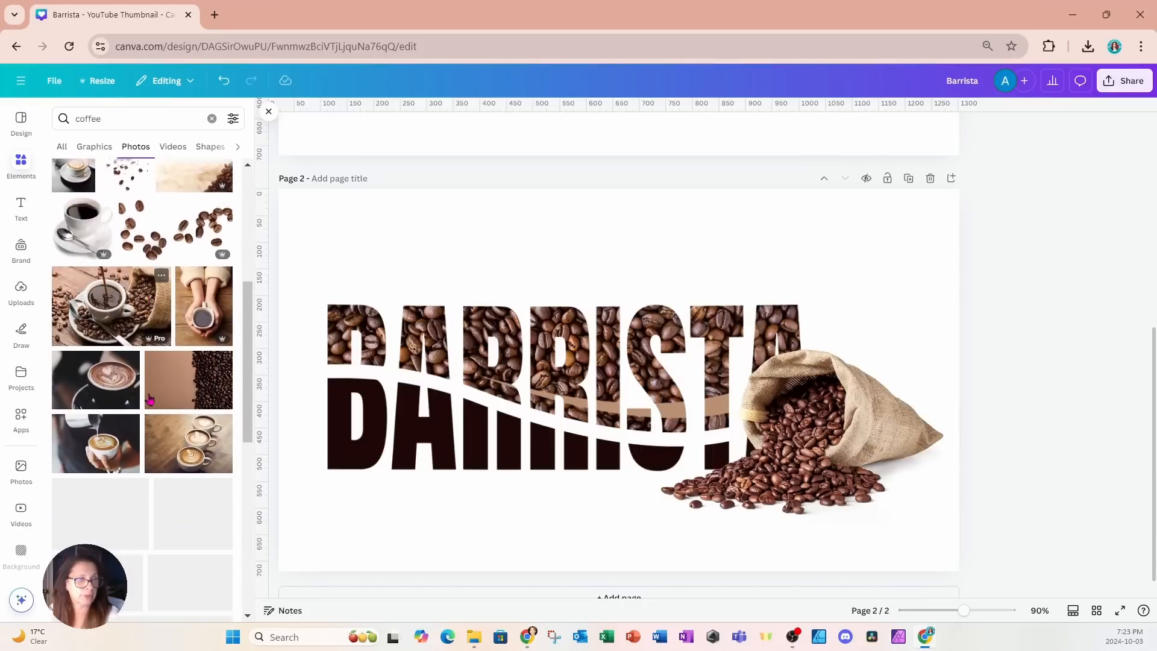
scroll(151, 400, "down", 6)
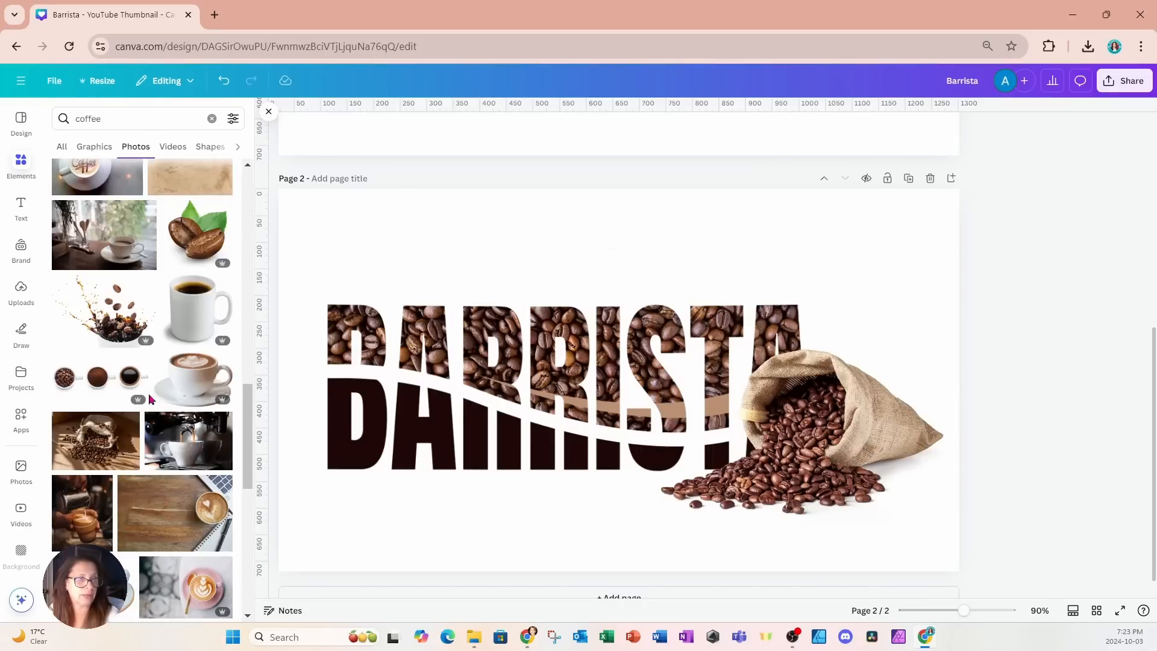
left_click(114, 311)
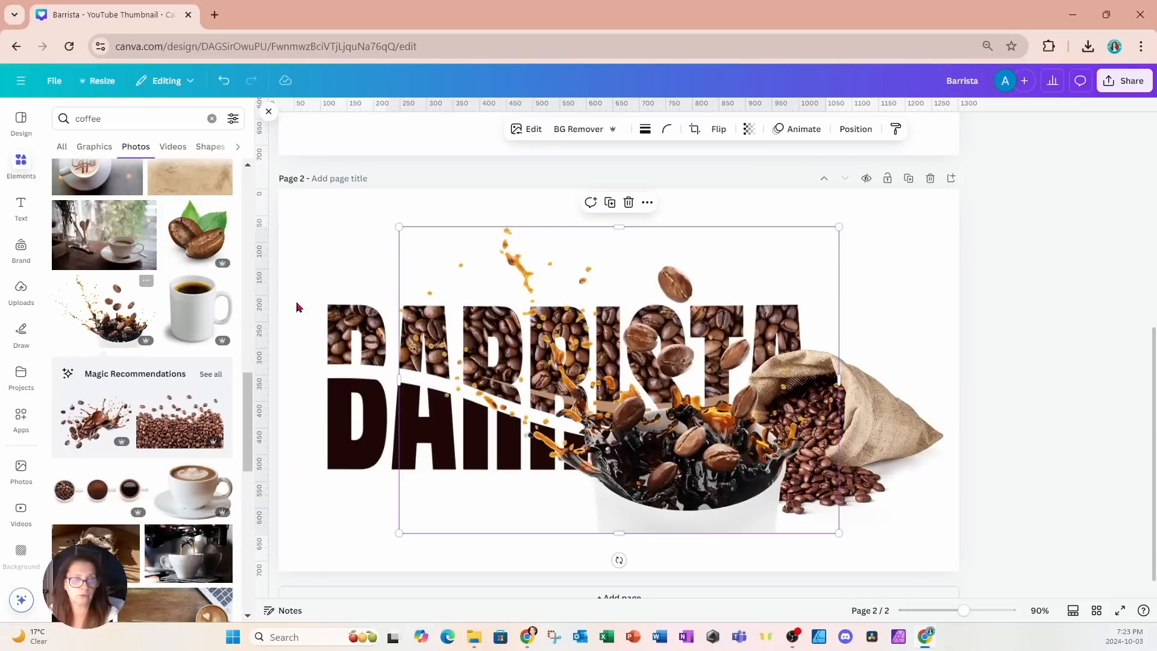
- Shrink the coffee splash photo to the width of a letter and place it on top of the I in BARRISTA
left_click_drag(400, 227, 717, 448)
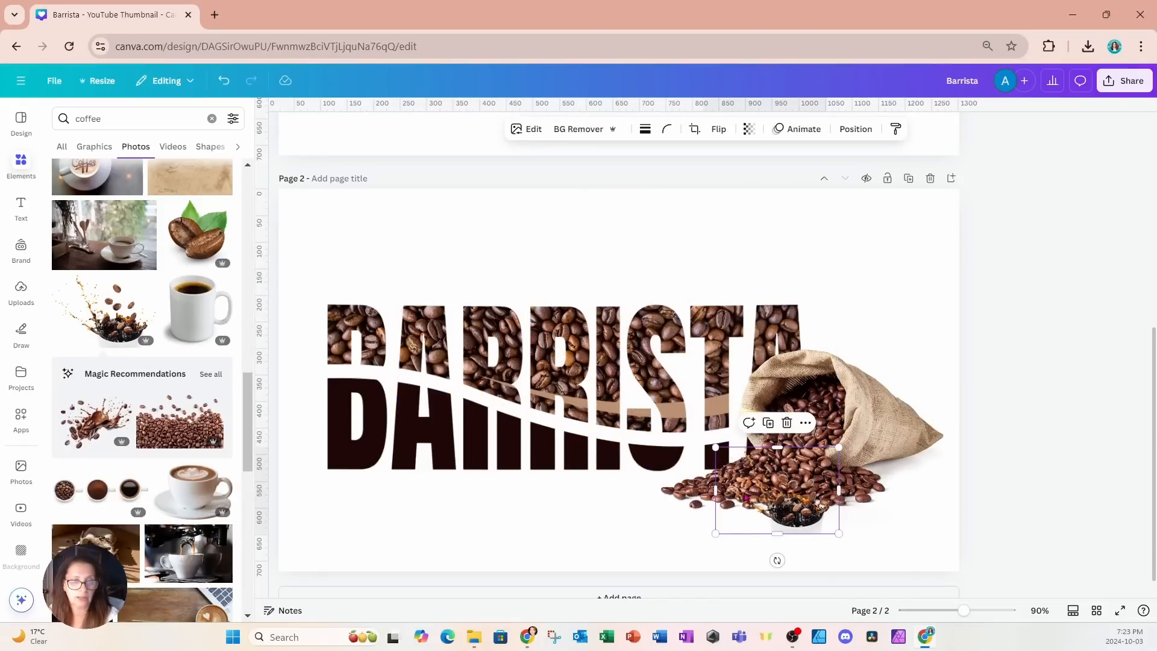
left_click_drag(744, 531, 547, 294)
left_click_drag(520, 212, 565, 263)
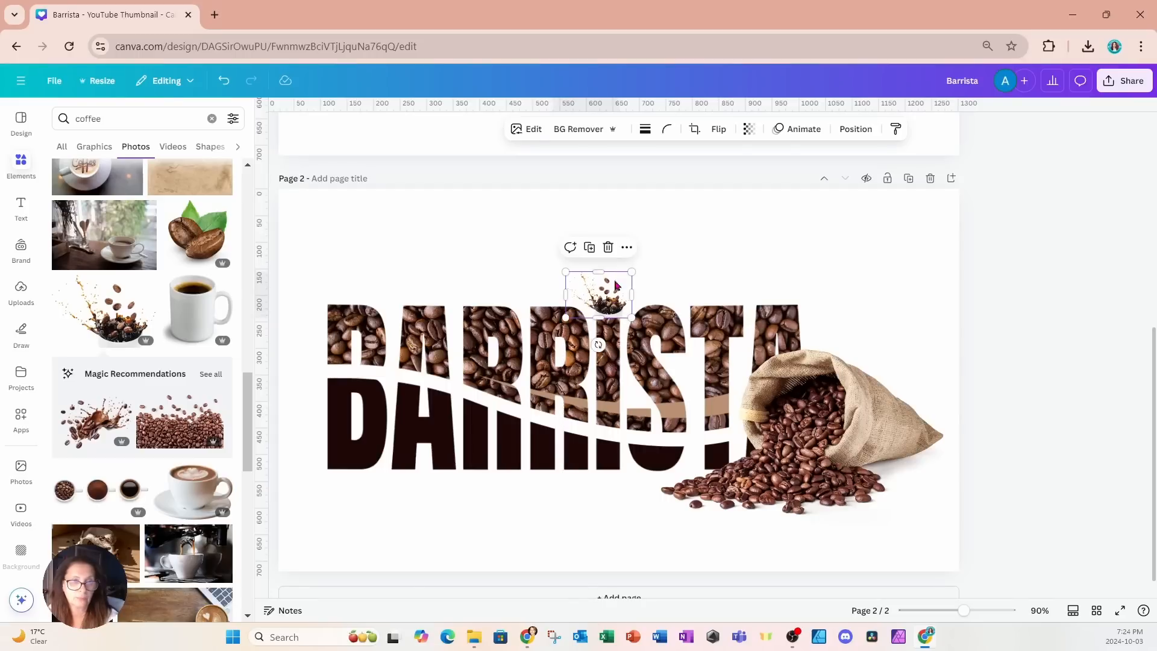
left_click(698, 274)
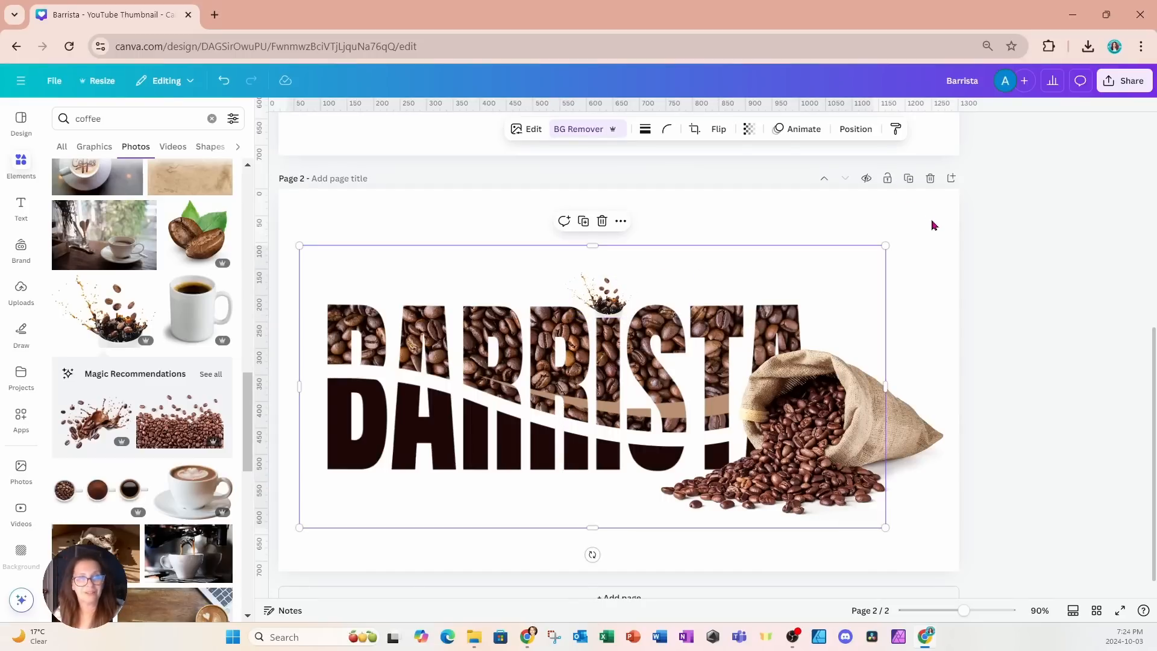